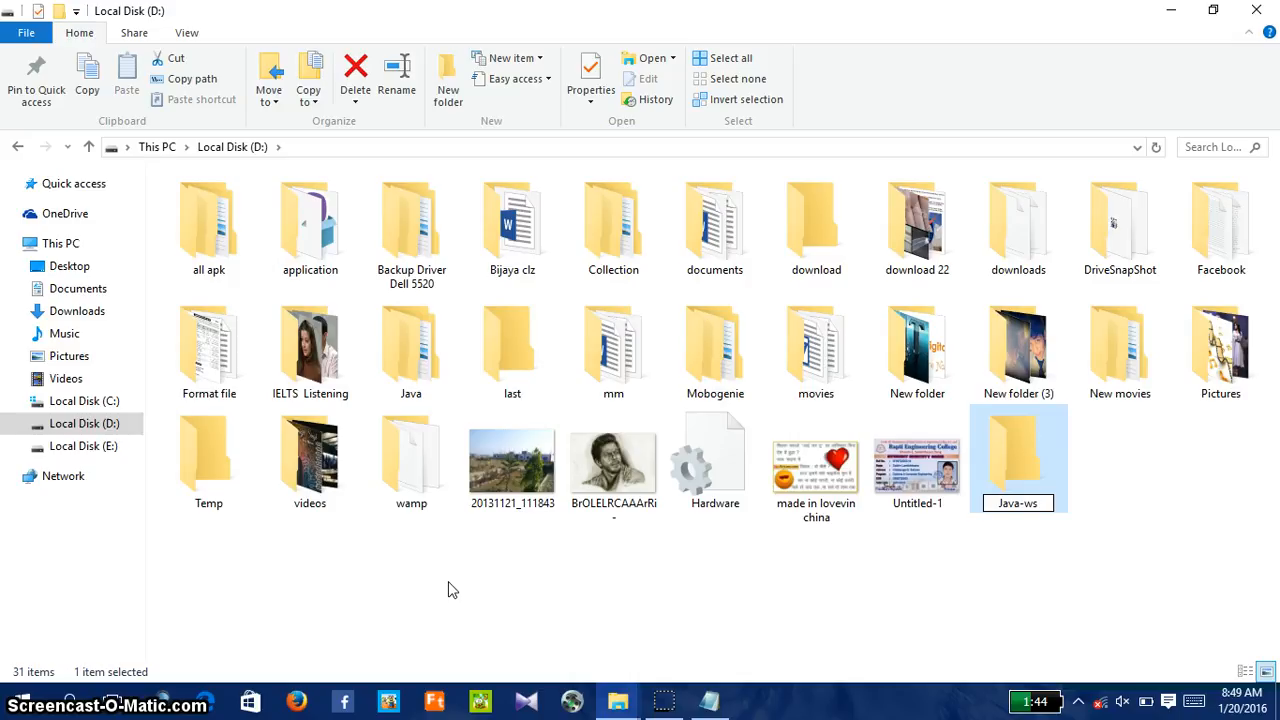
Step: Confirm Java-ws as the new folder's name and open the Java\javasoftwareForStud\32bit folder on drive D
left_click(1121, 528)
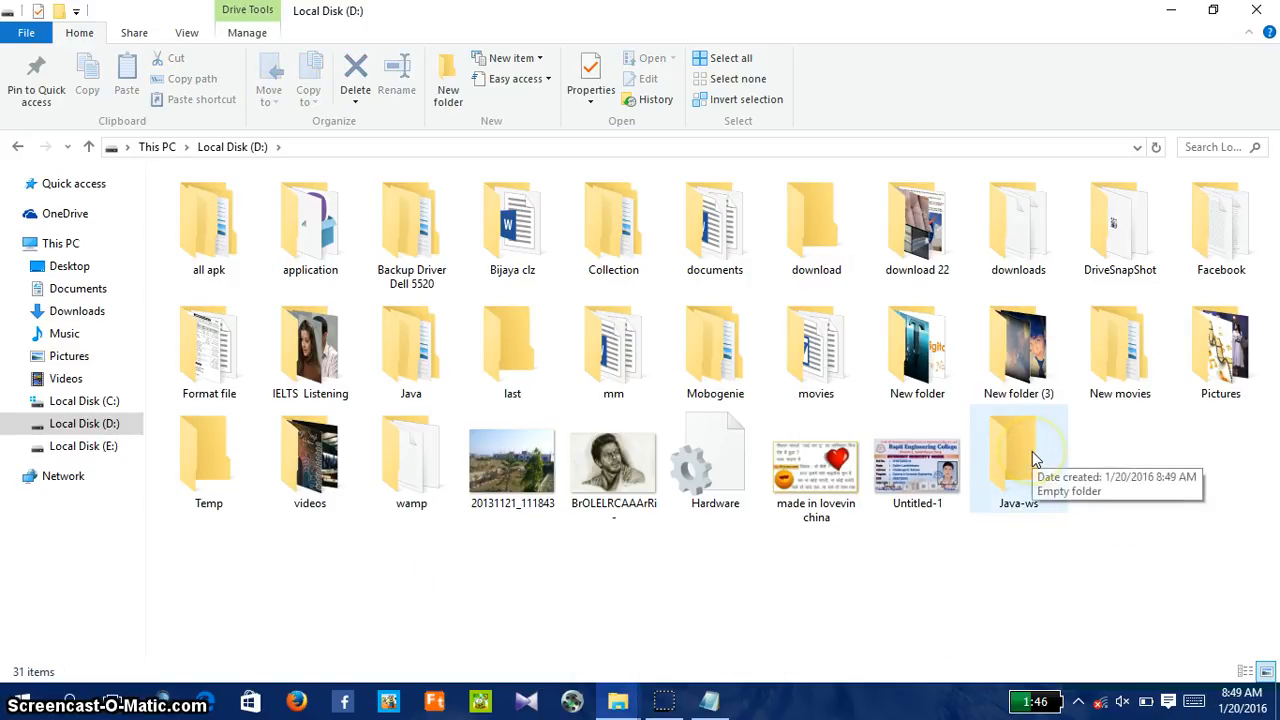
double_click(411, 350)
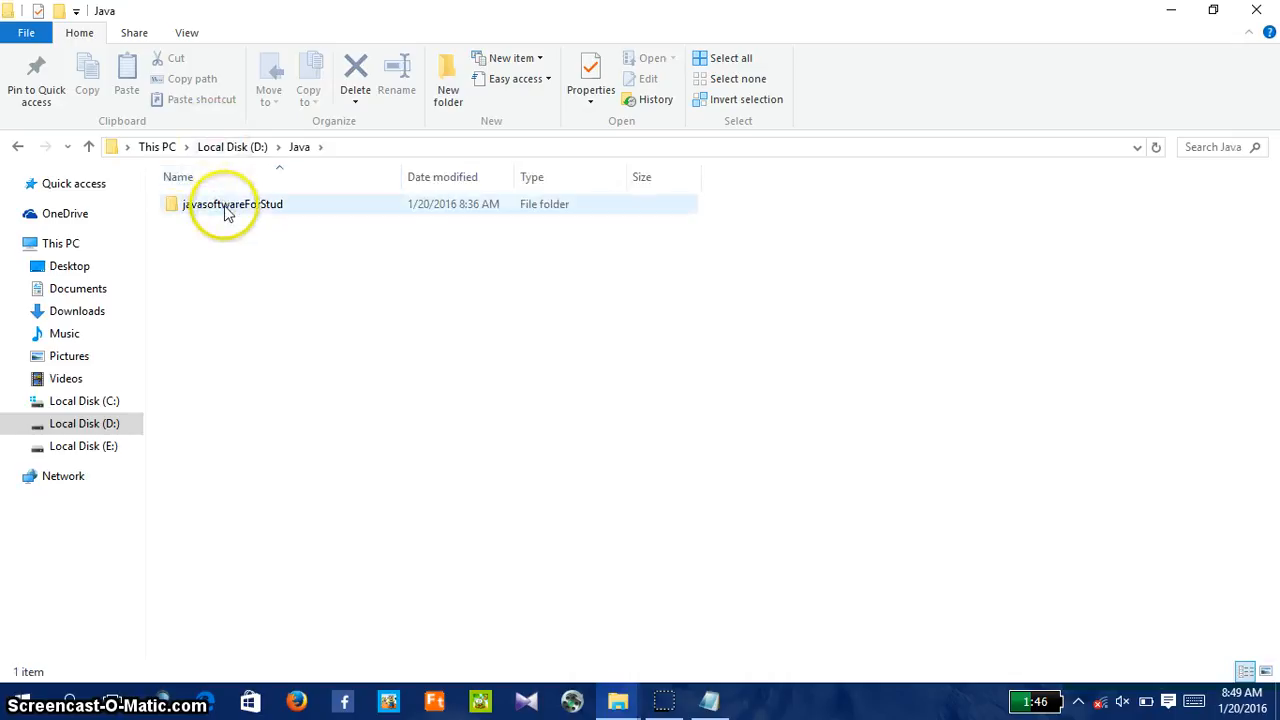
double_click(222, 205)
left_click(458, 468)
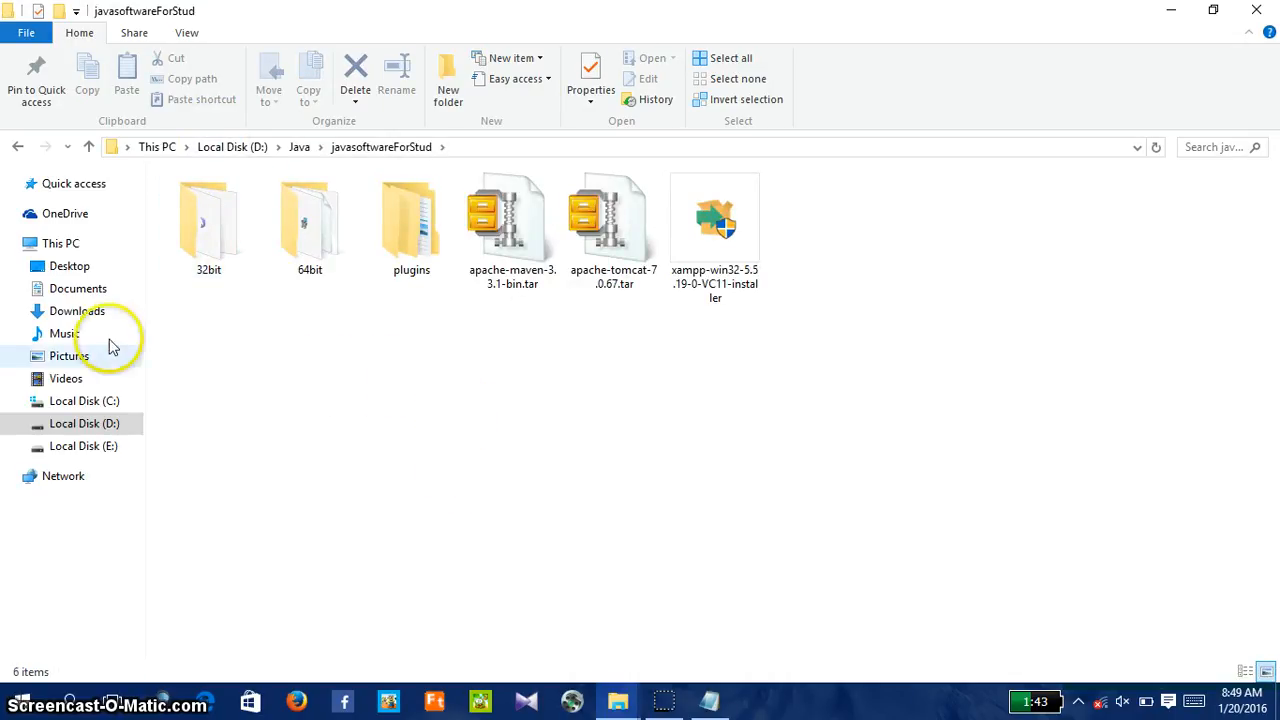
left_click(209, 255)
double_click(209, 255)
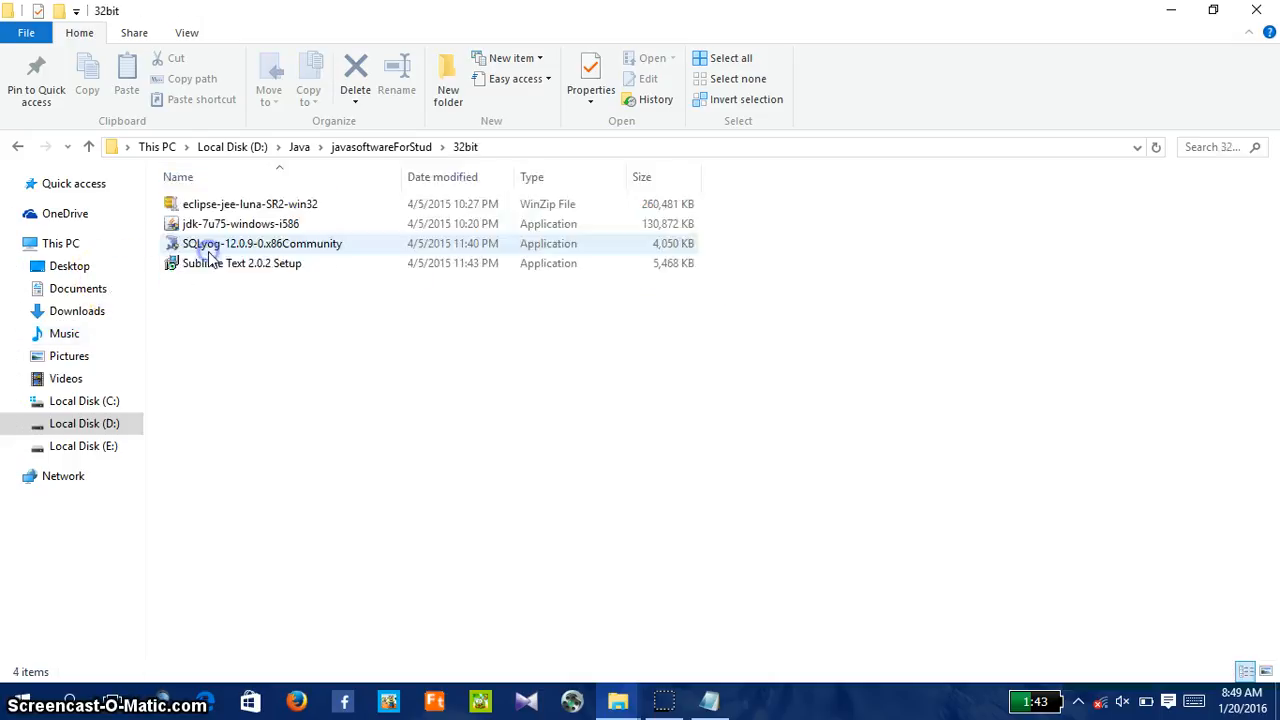
Step: Run the jdk-7u75-windows-i586 installer and start installing the default features to C:\Program Files\Java\jdk1.7.0_75\
left_click(251, 206)
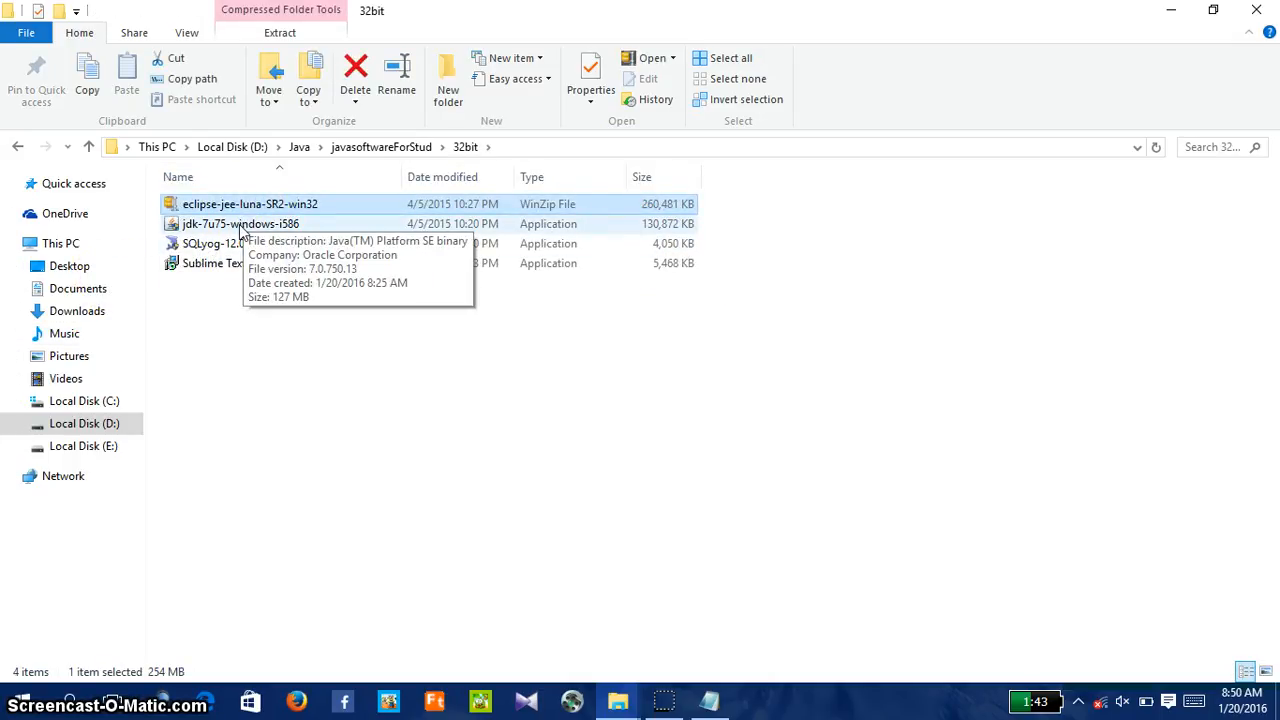
left_click(240, 226)
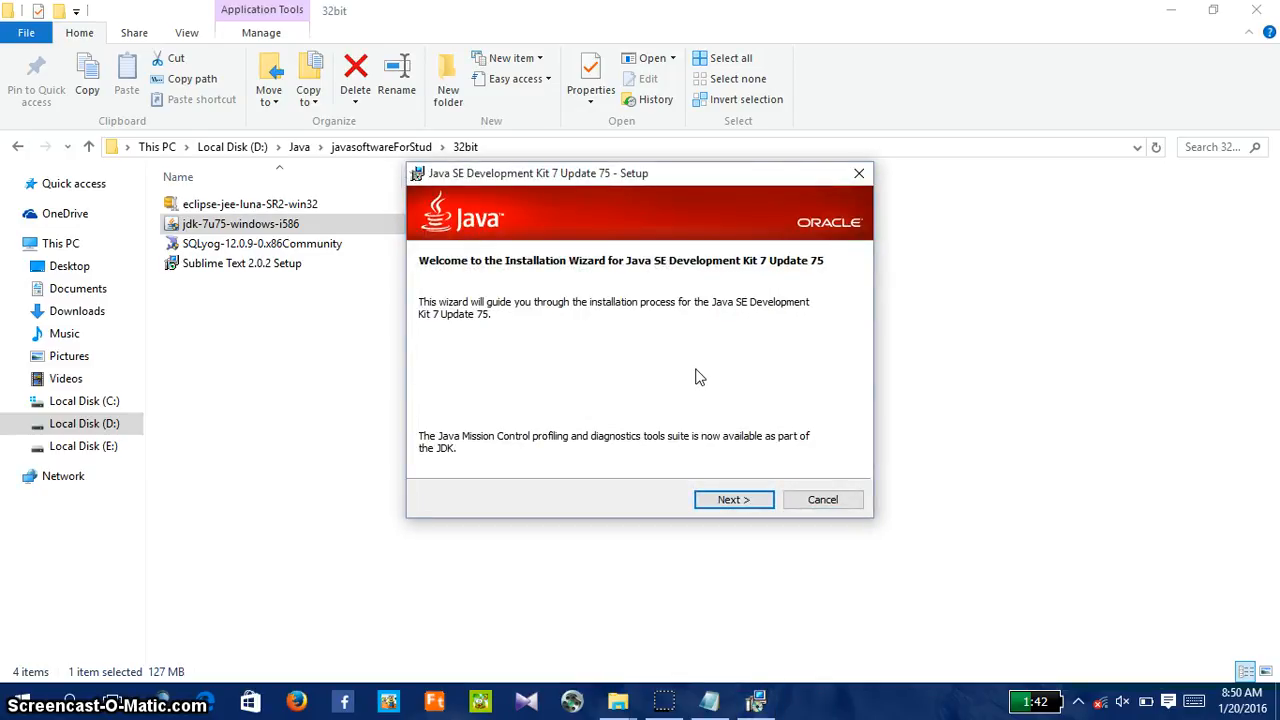
left_click(737, 503)
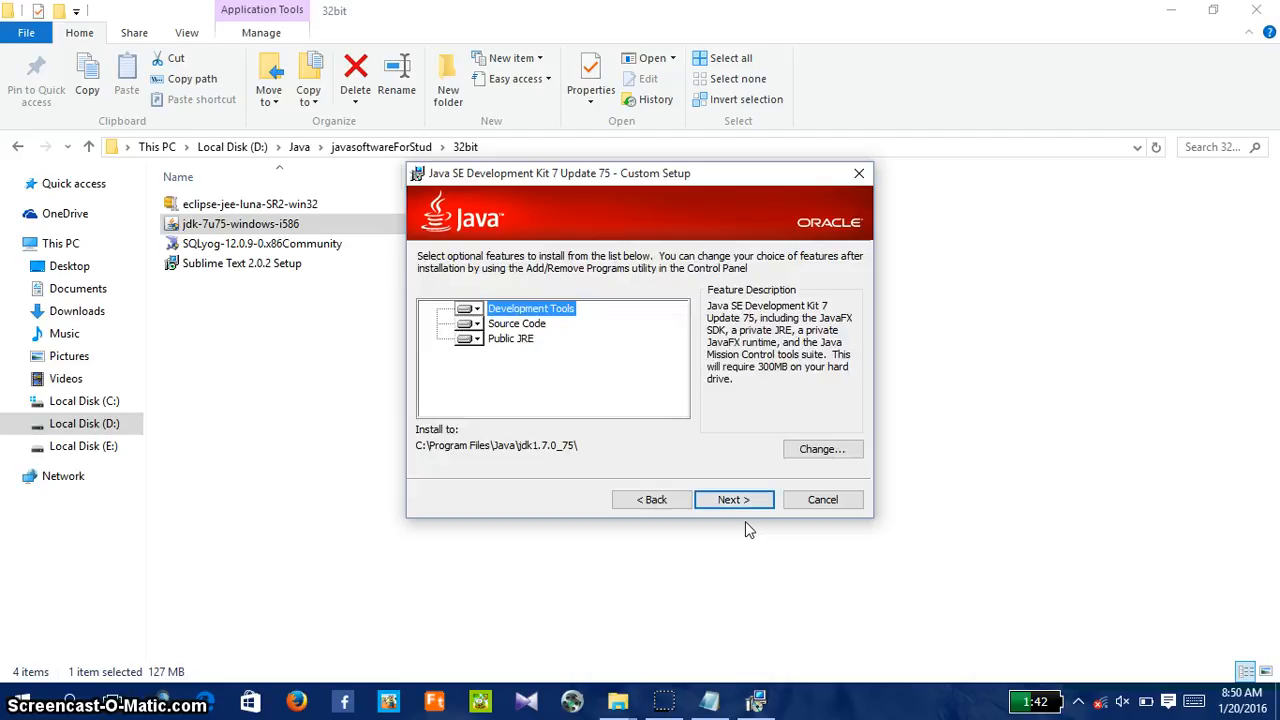
left_click(731, 500)
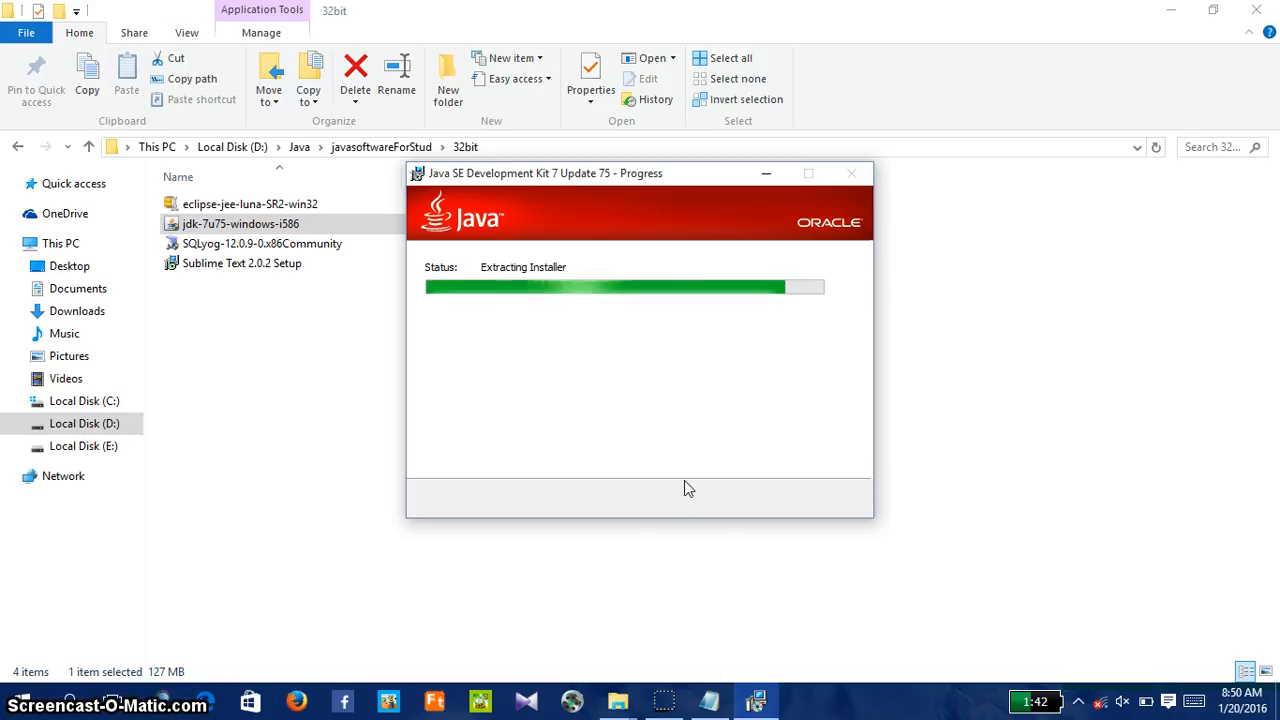
left_click(275, 308)
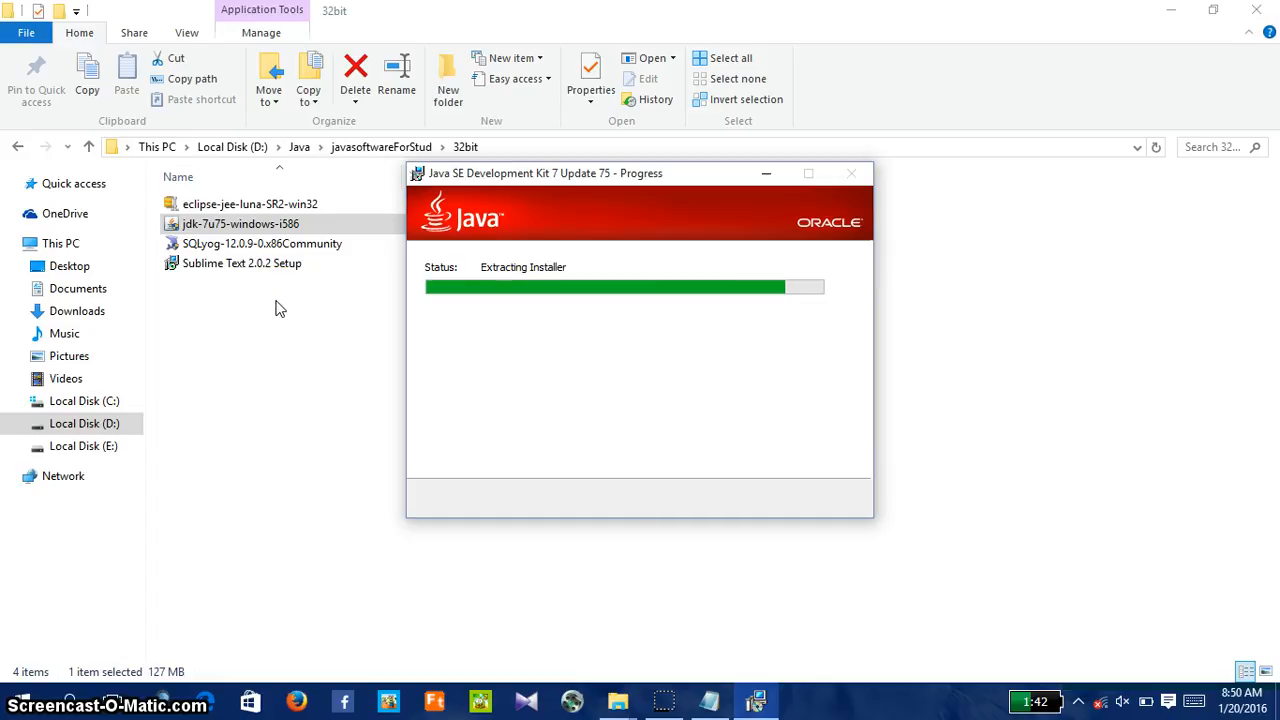
left_click(263, 328)
right_click(263, 324)
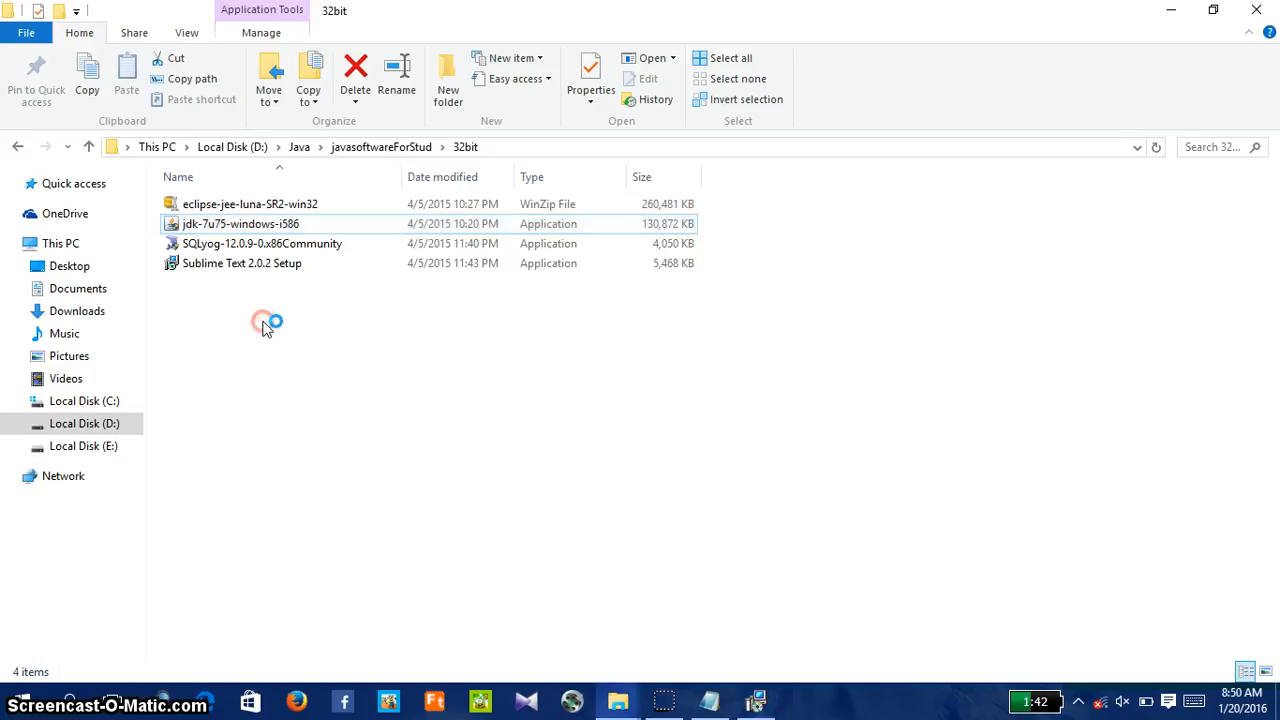
left_click(313, 398)
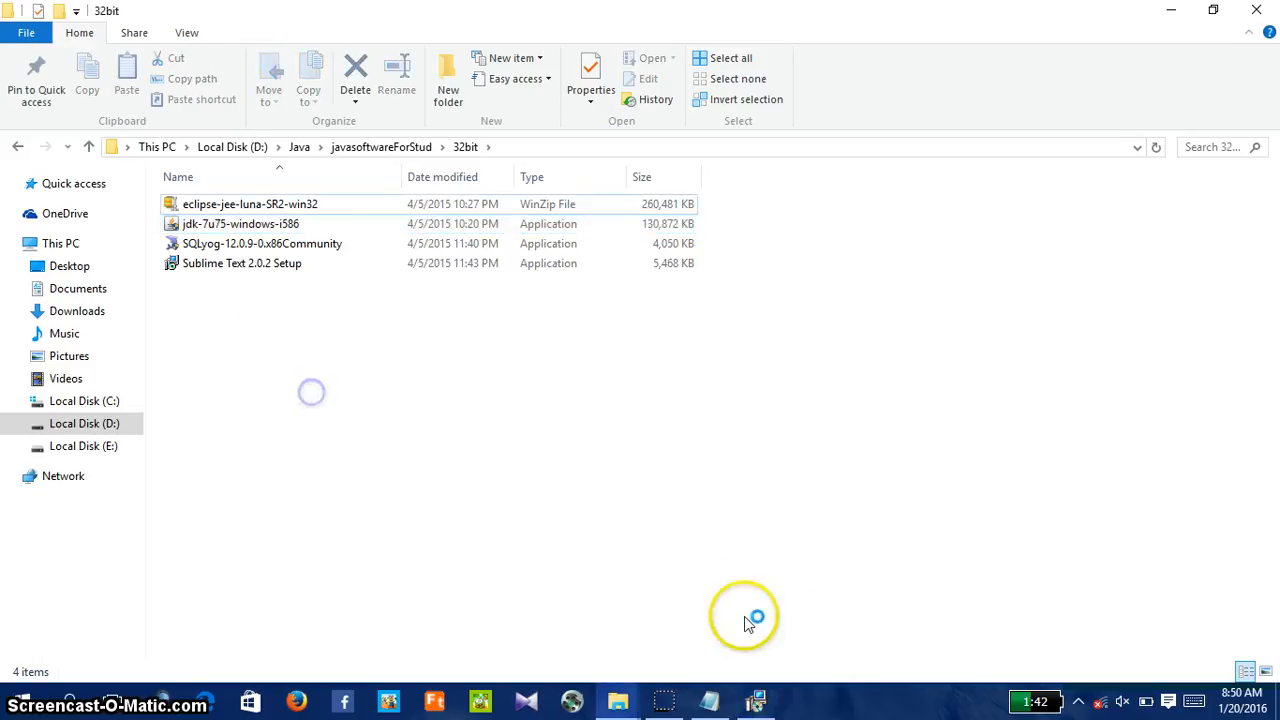
Step: Return to the Java setup, install the JRE to C:\Program Files\Java\jre7\ and close the finished installer
left_click(754, 704)
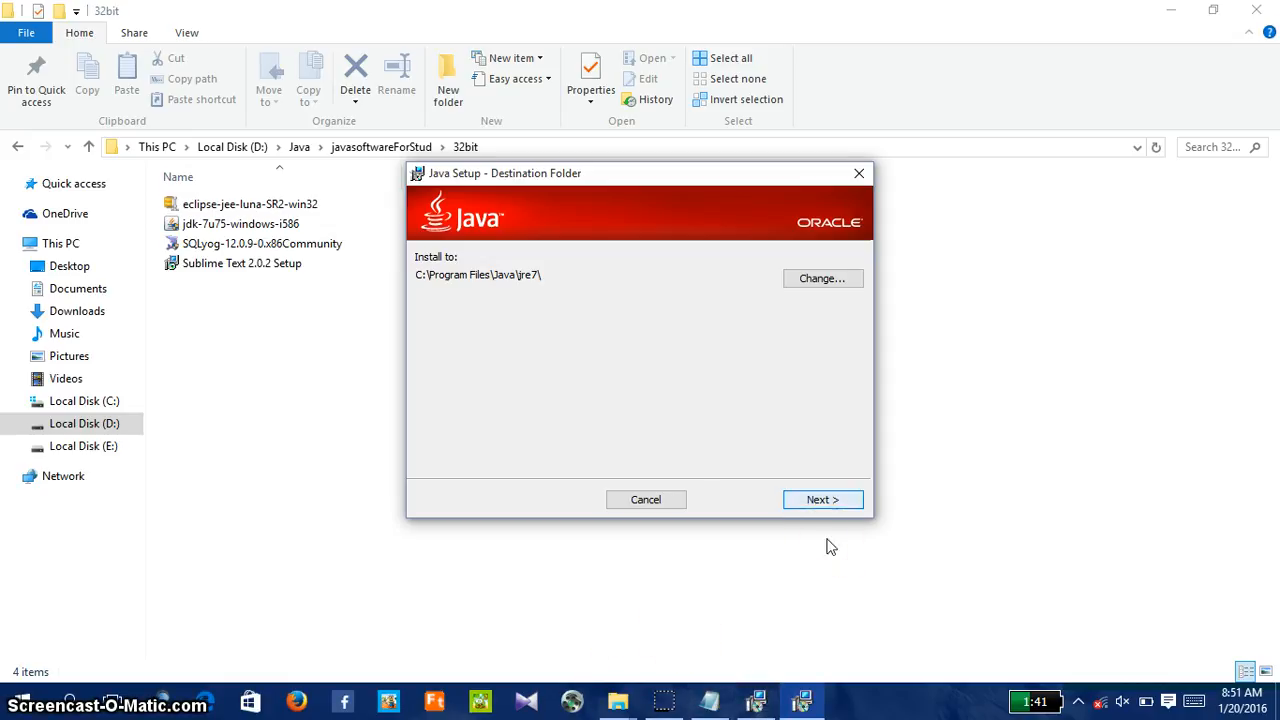
key("Return")
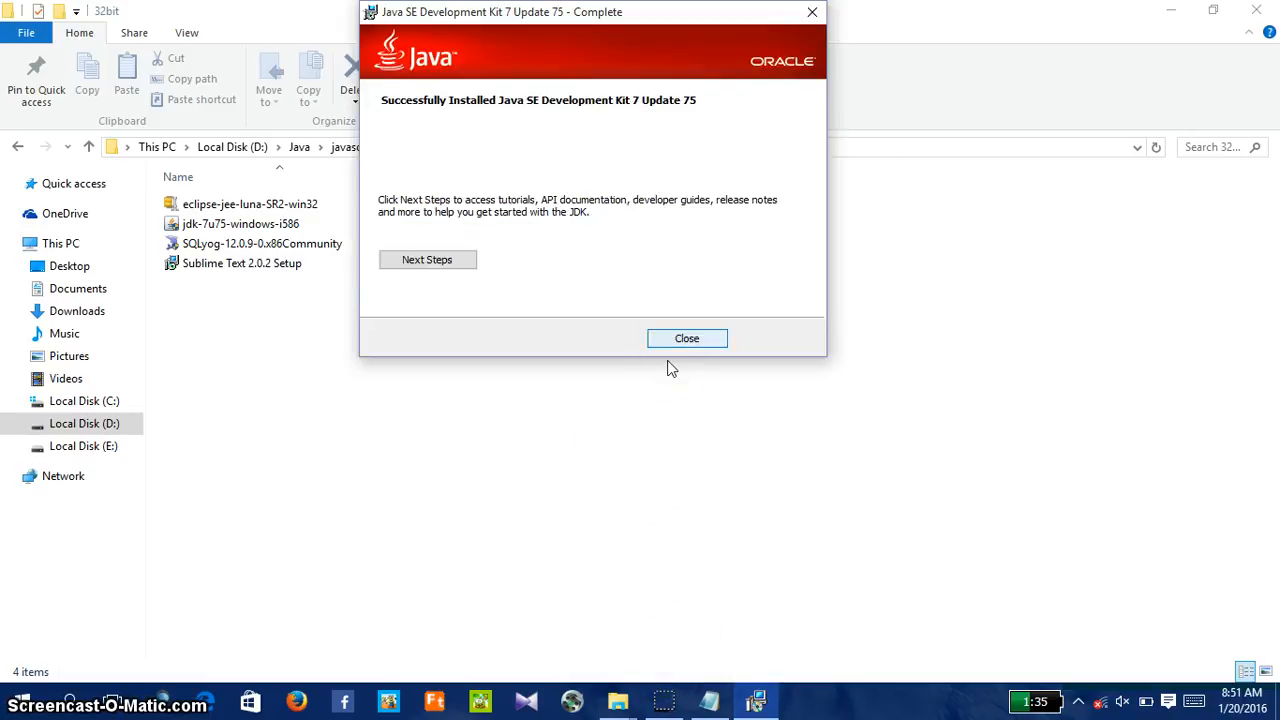
left_click(680, 340)
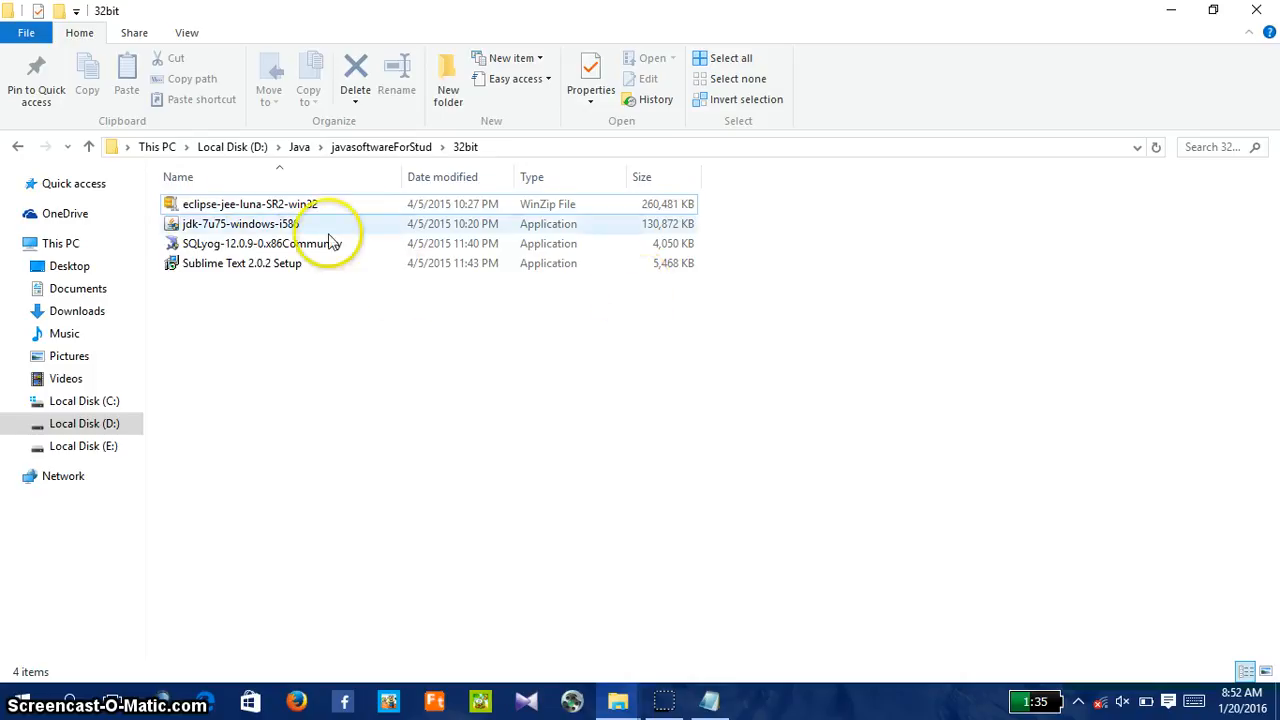
Step: Copy the eclipse-jee-luna-SR2-win32 archive to the clipboard
left_click(247, 208)
right_click(247, 208)
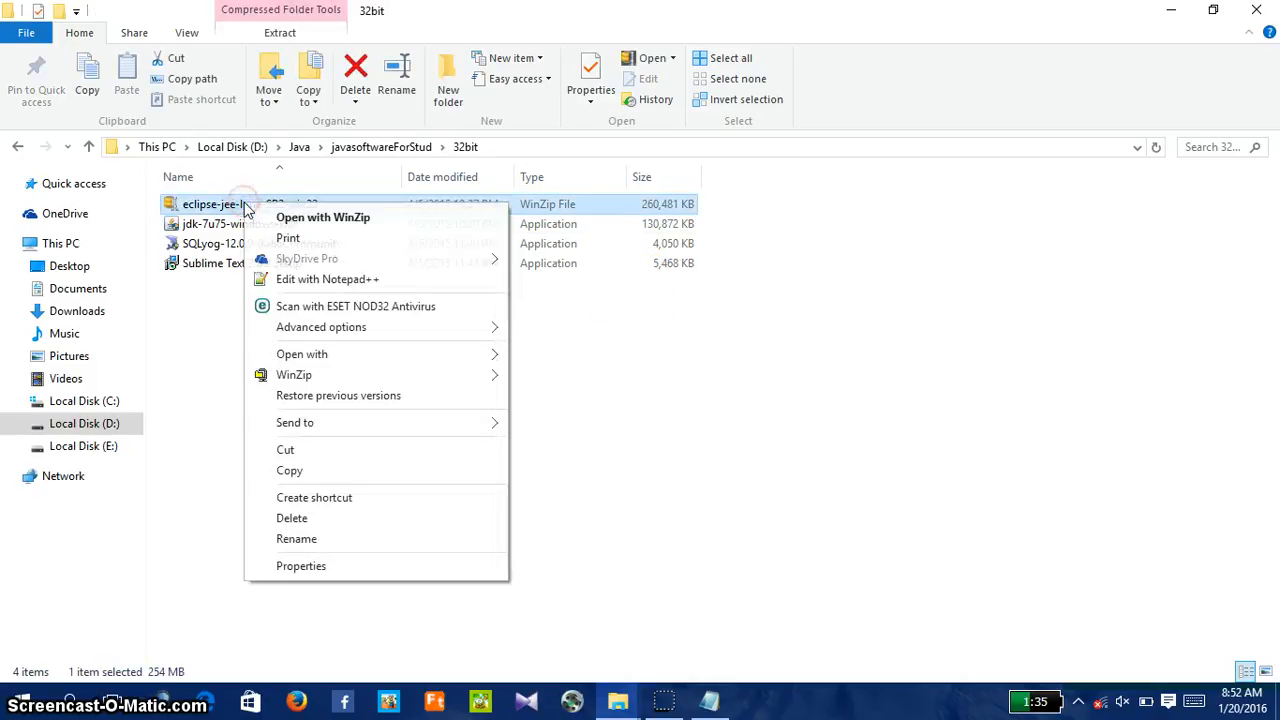
mouse_move(282, 425)
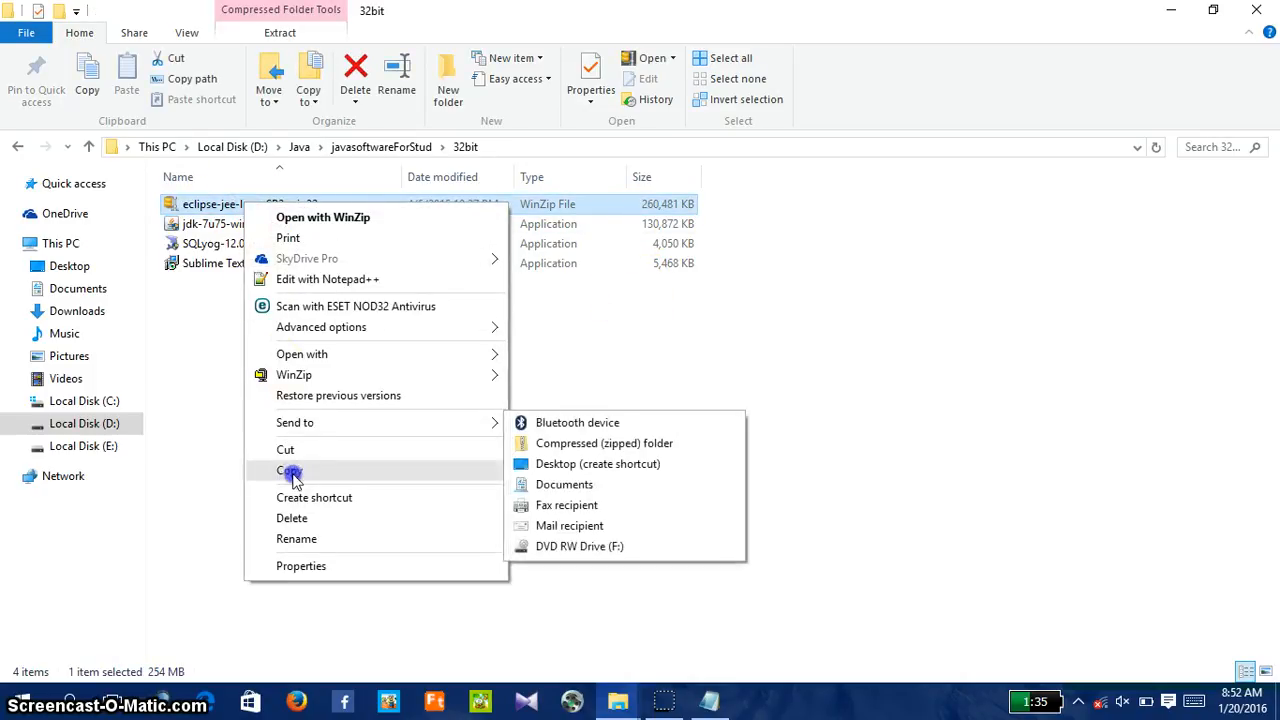
left_click(291, 471)
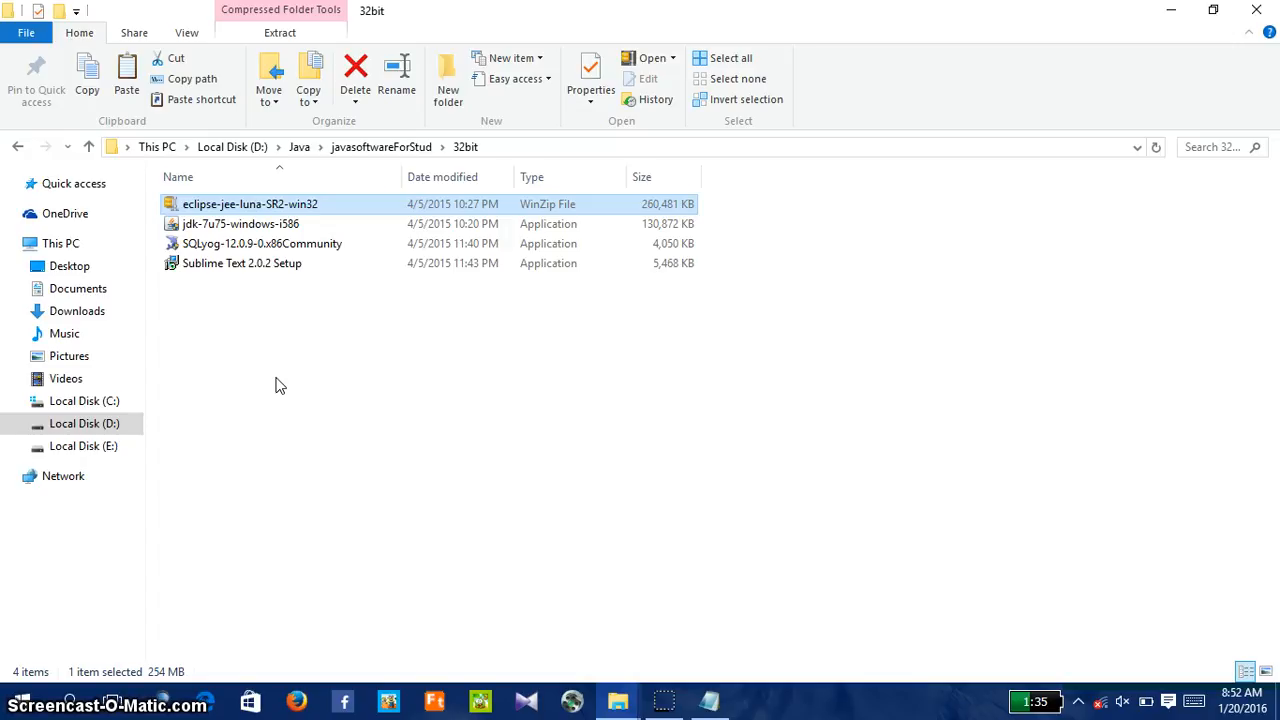
Step: Open the eclipse-jee-luna-SR2-win32 archive in WinZip and start extracting its eclipse folder
right_click(235, 207)
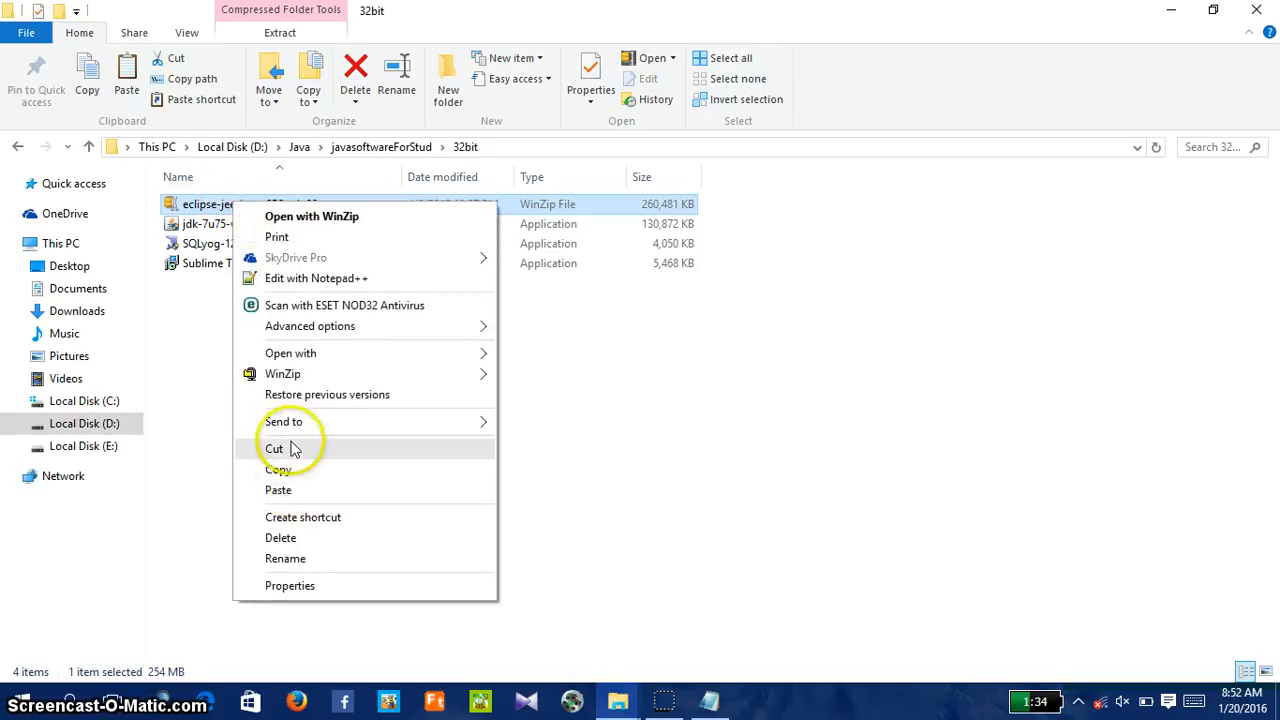
left_click(213, 210)
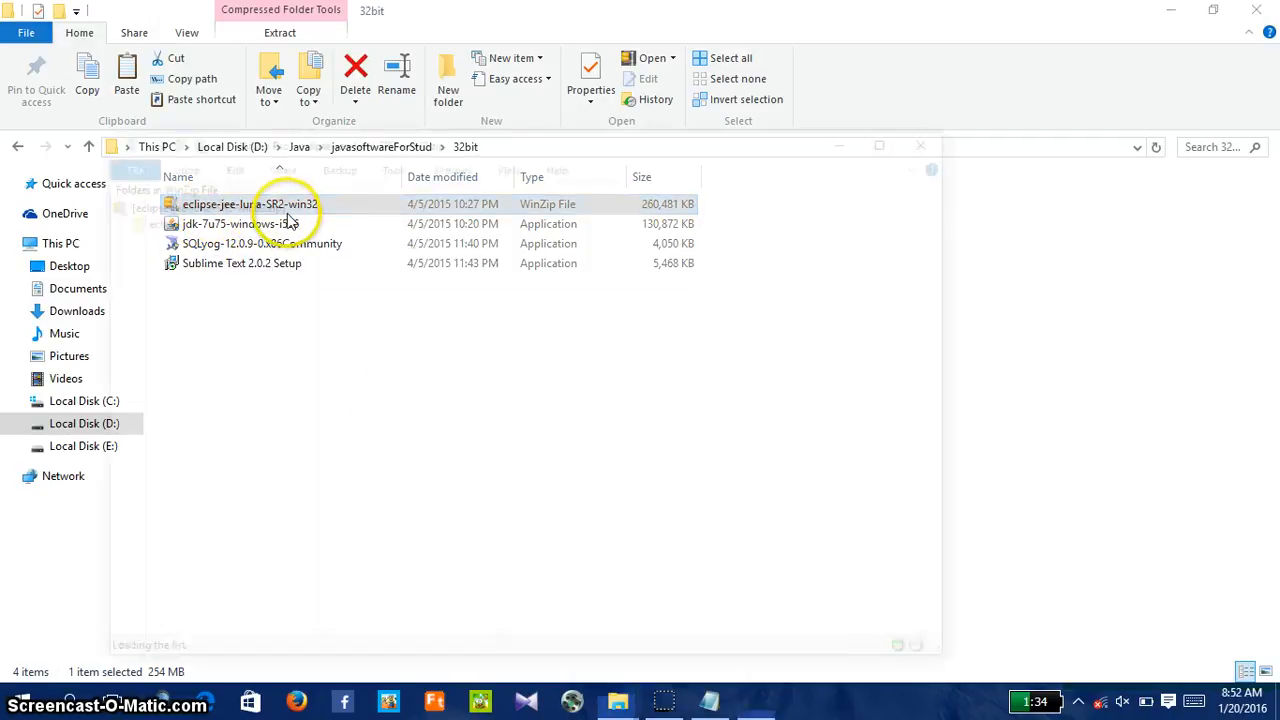
left_click(372, 248)
right_click(372, 258)
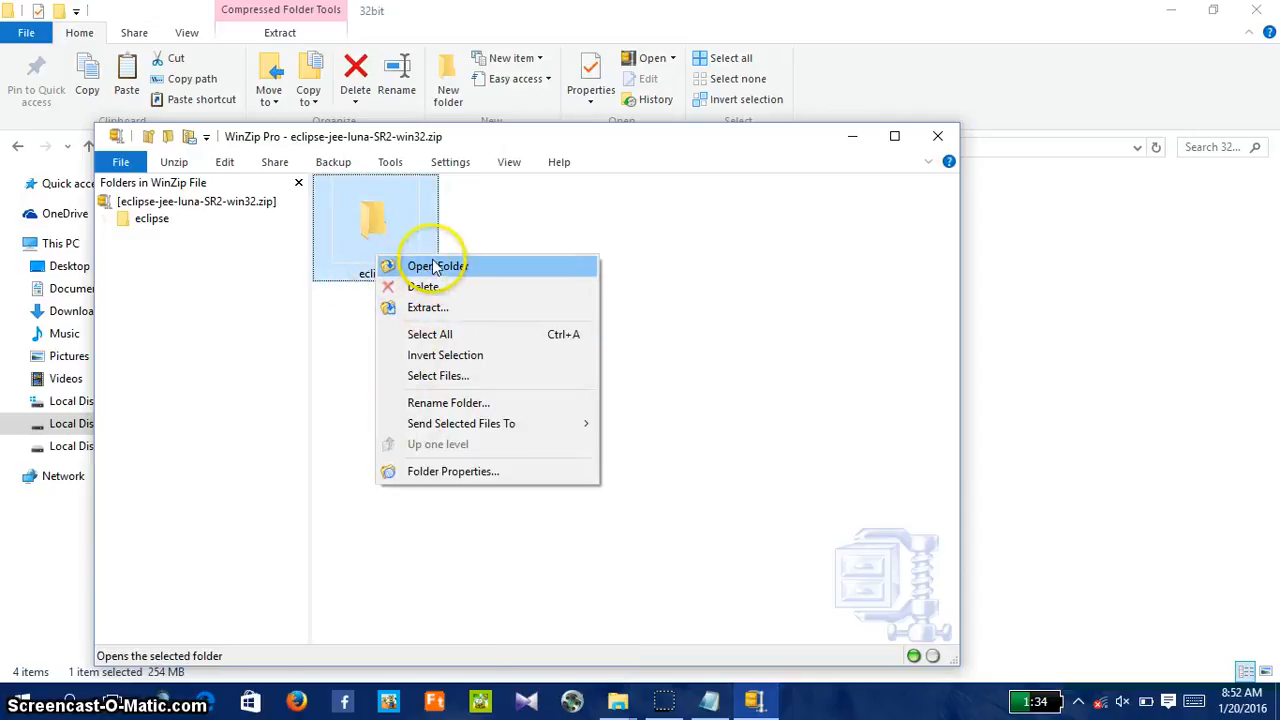
left_click(418, 307)
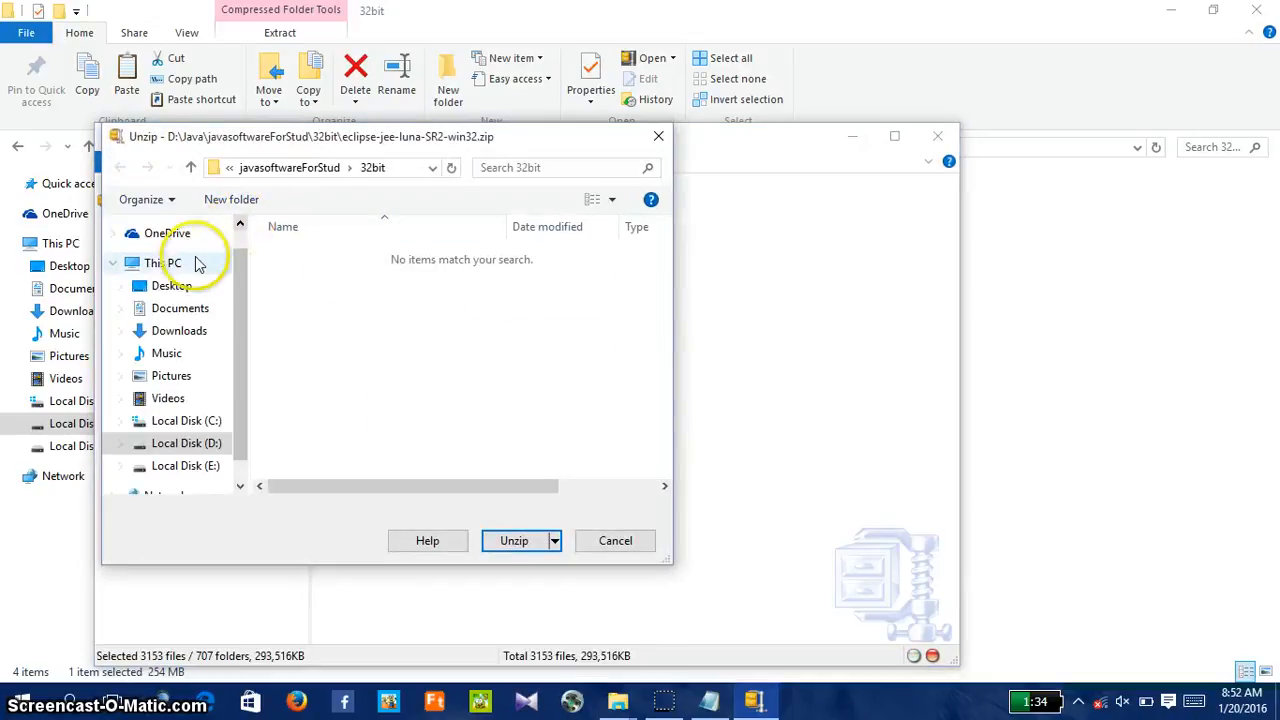
Step: Choose D:\Java\javasoftwareForStud\32bit as the destination and unzip the eclipse folder there
left_click(170, 263)
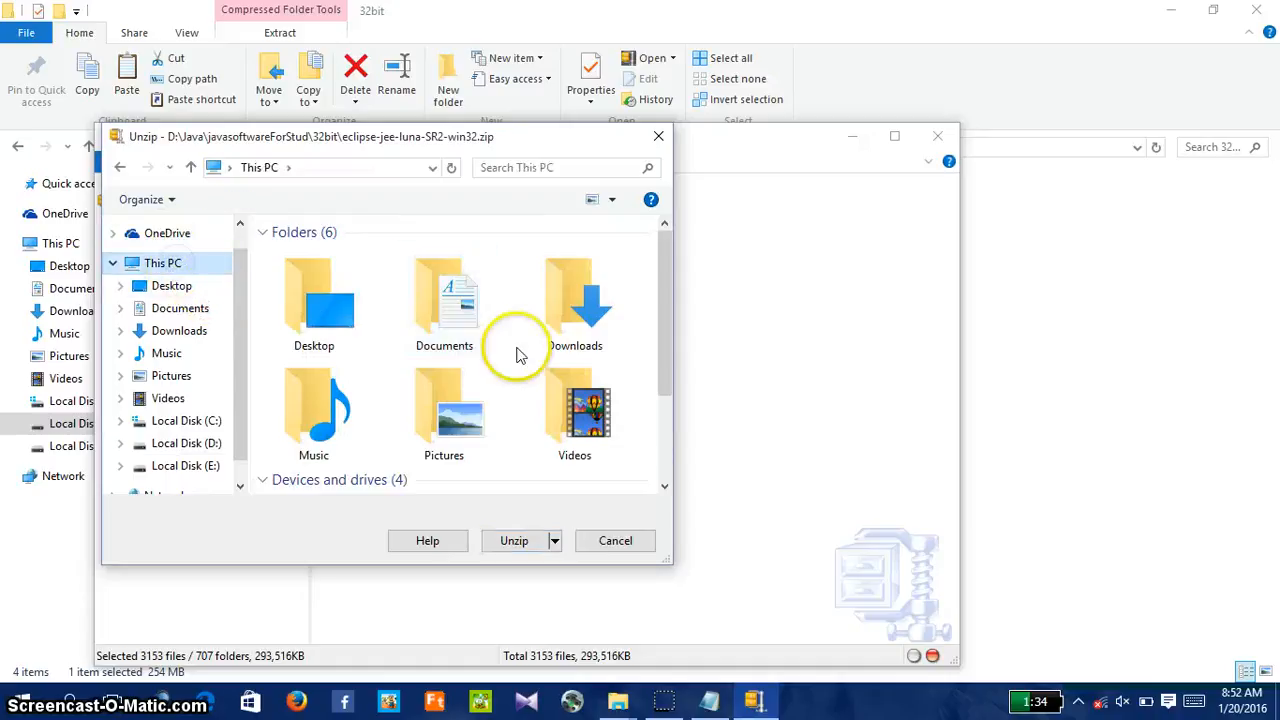
left_click_drag(665, 286, 665, 434)
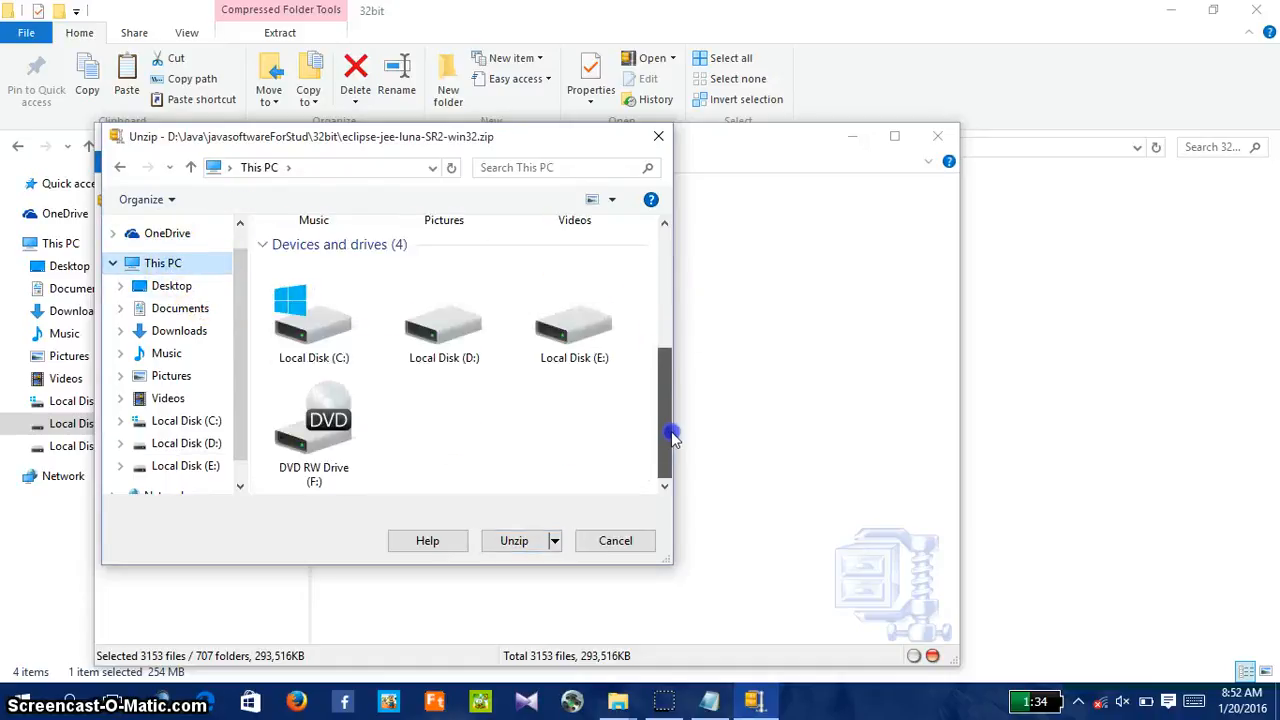
double_click(444, 330)
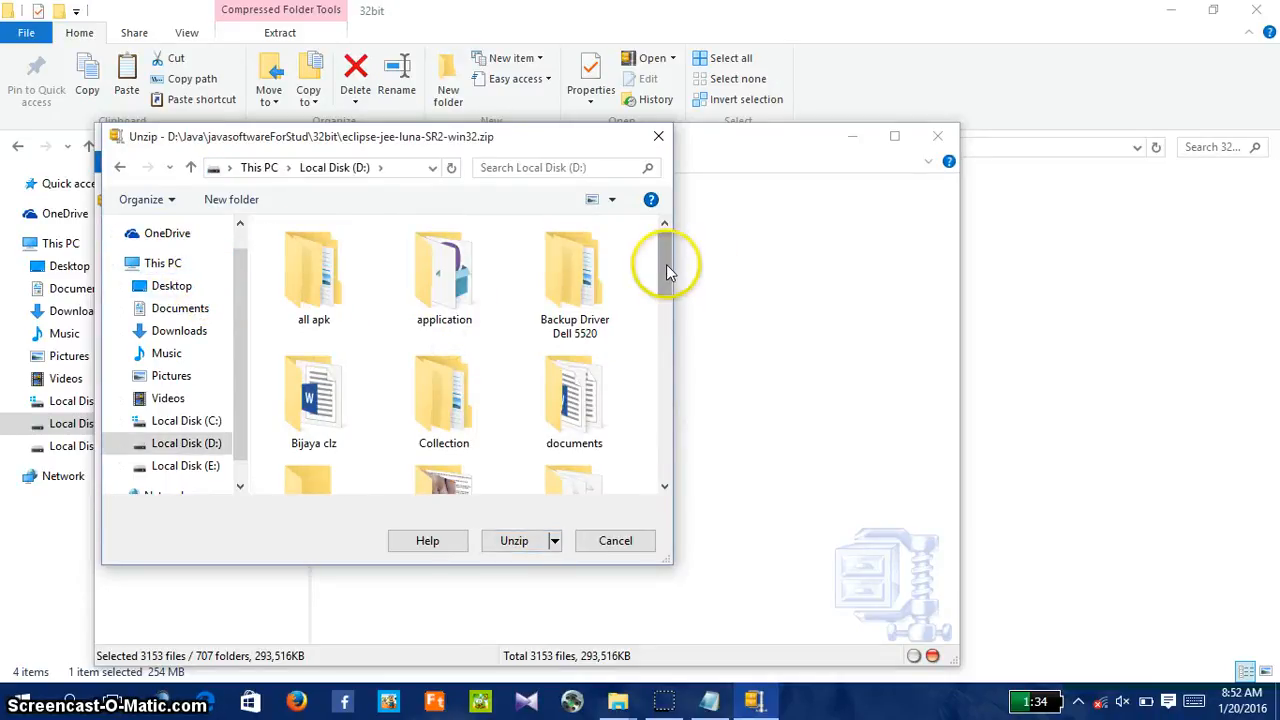
left_click_drag(666, 264, 666, 338)
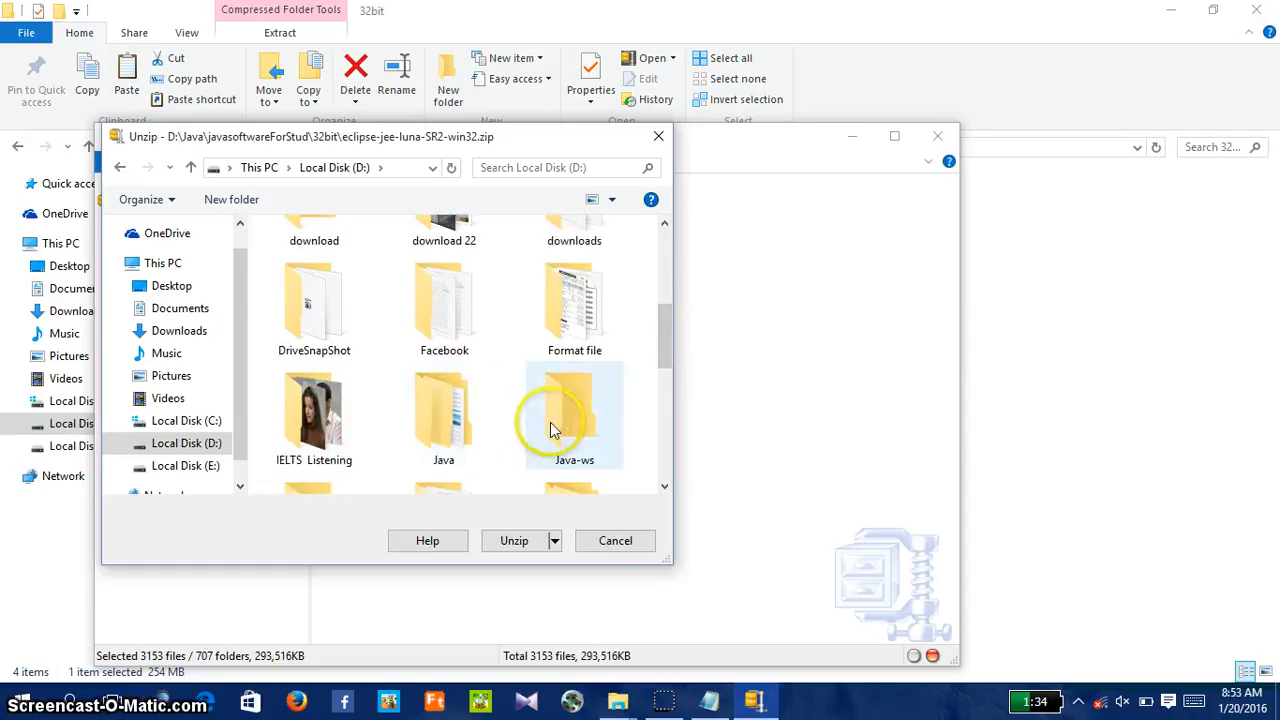
double_click(444, 428)
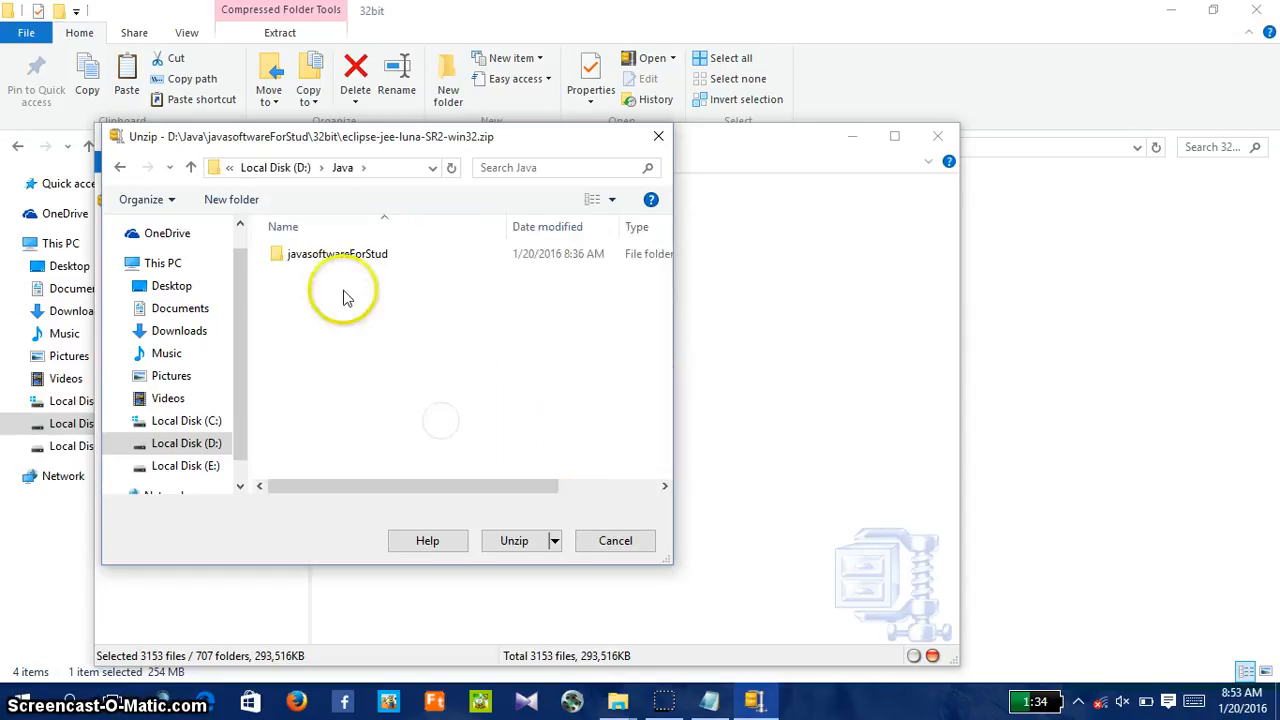
double_click(334, 252)
double_click(318, 260)
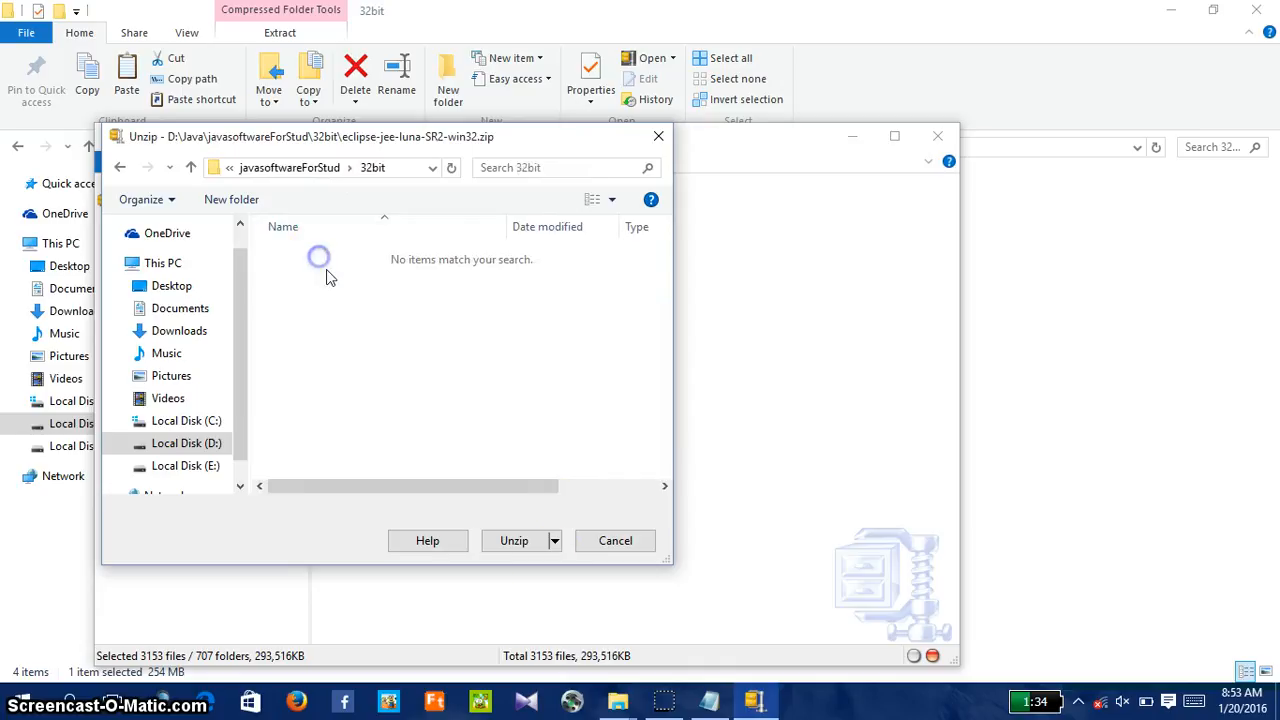
left_click(520, 541)
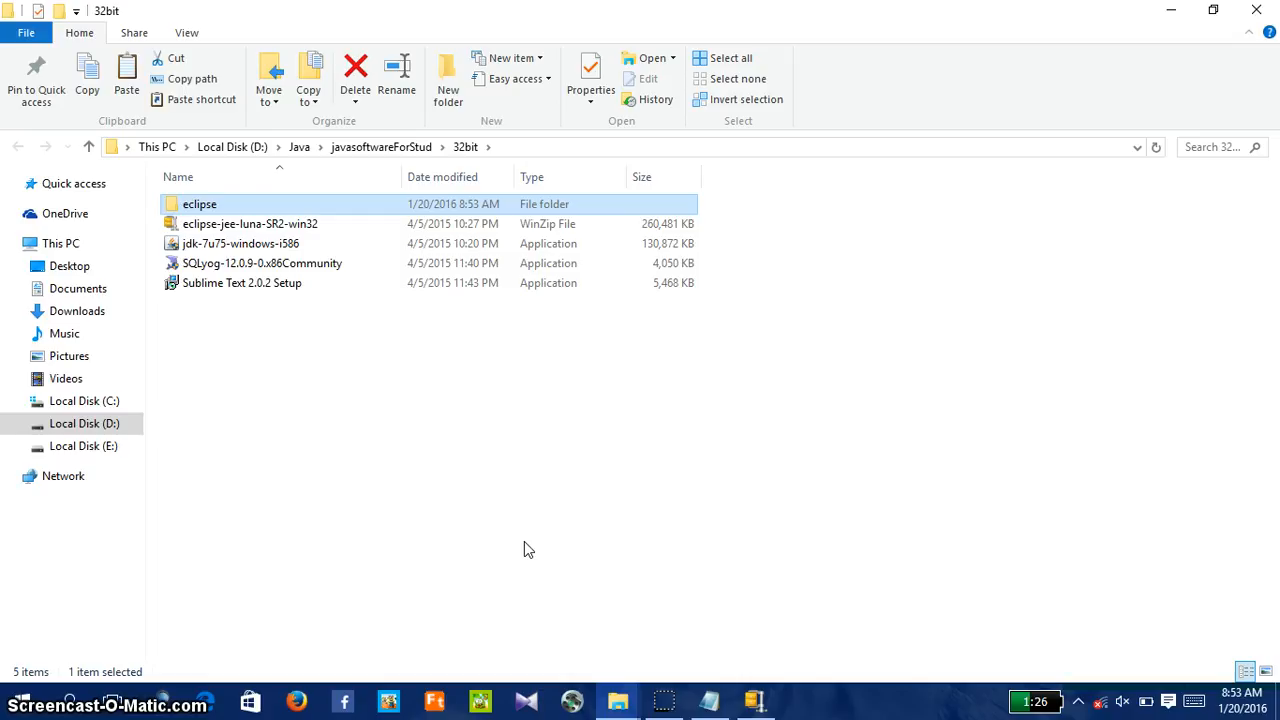
Step: Minimize the WinZip window and look through the contents of the extracted eclipse folder
left_click(757, 700)
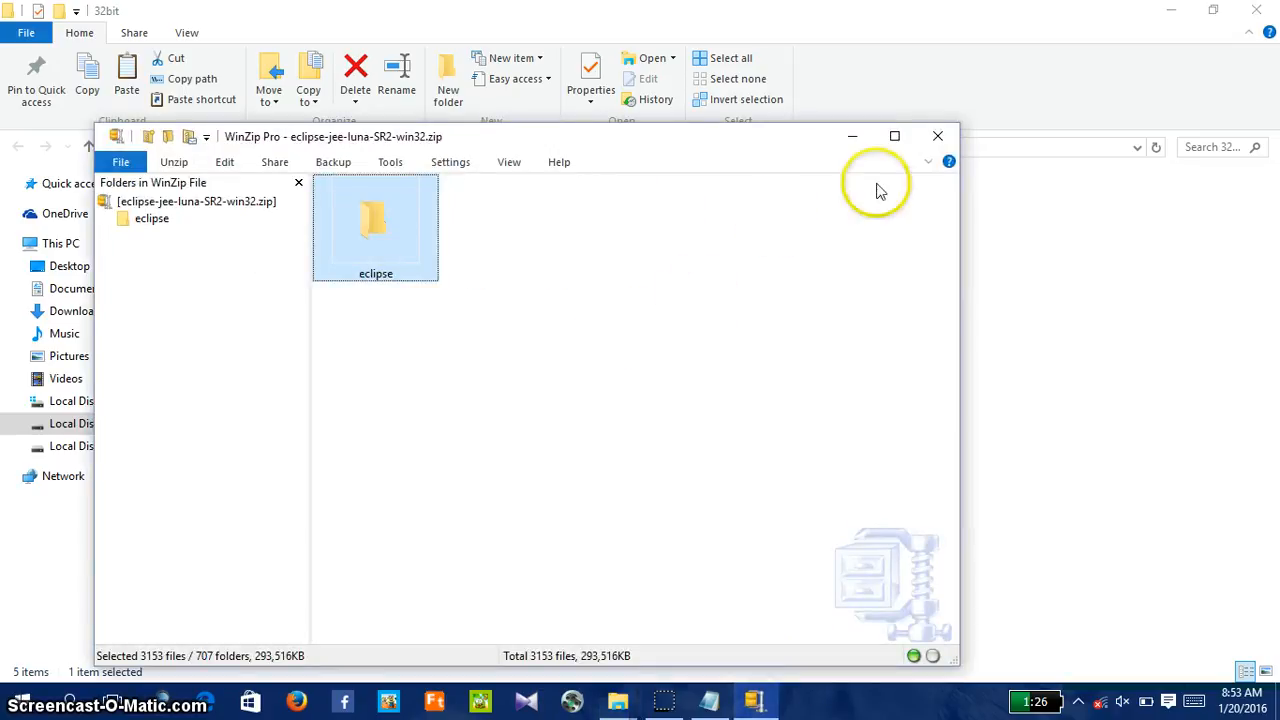
left_click(852, 135)
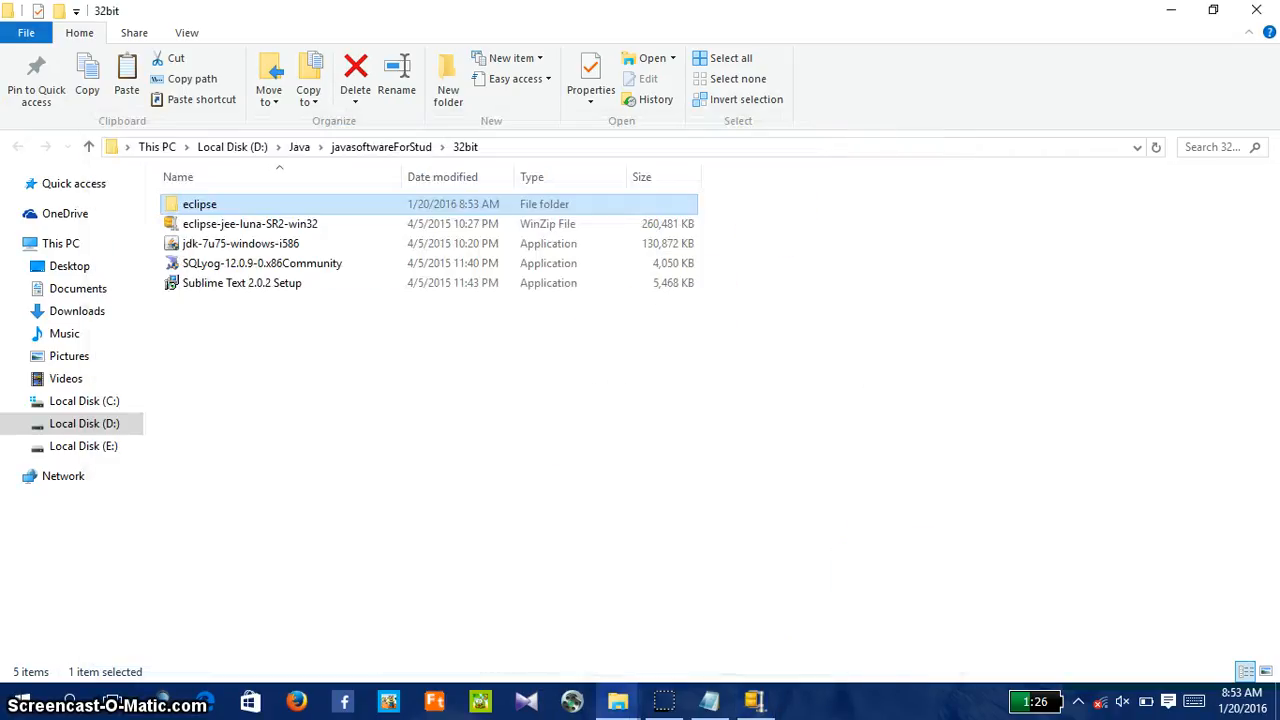
double_click(205, 201)
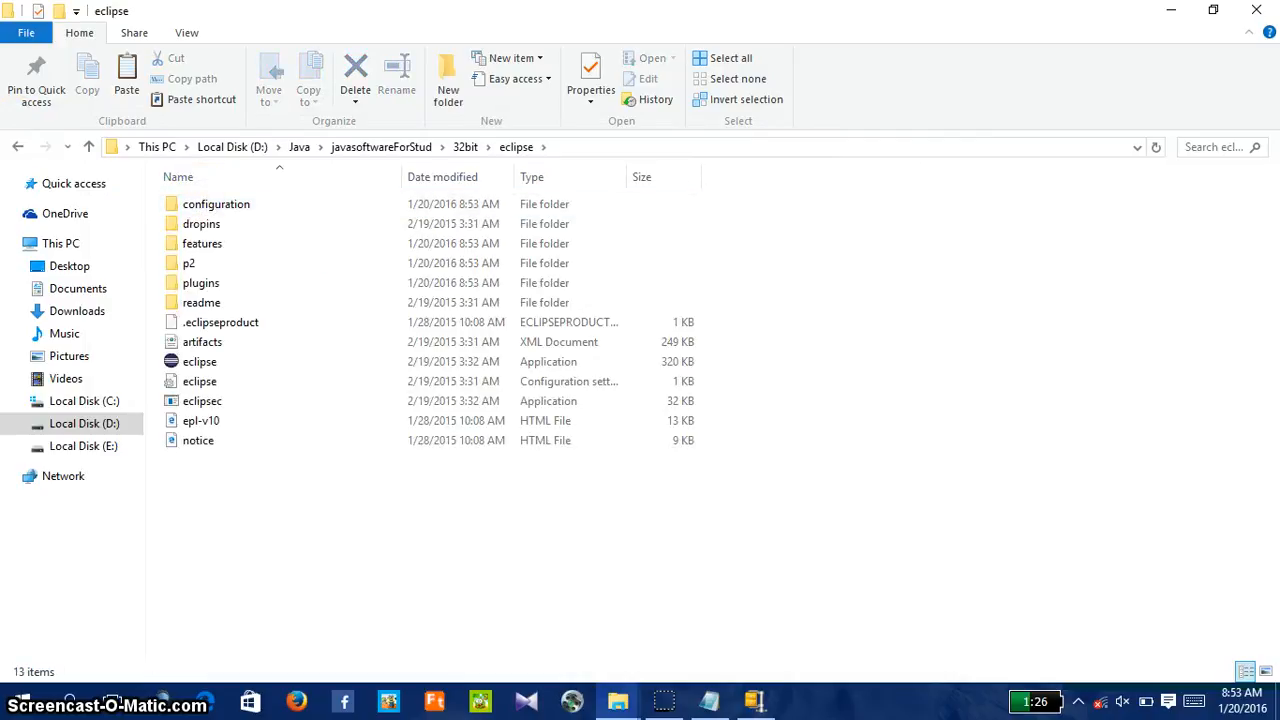
left_click(17, 146)
Step: Copy the extracted eclipse folder from 32bit to the clipboard and go up to the root of drive D
right_click(195, 207)
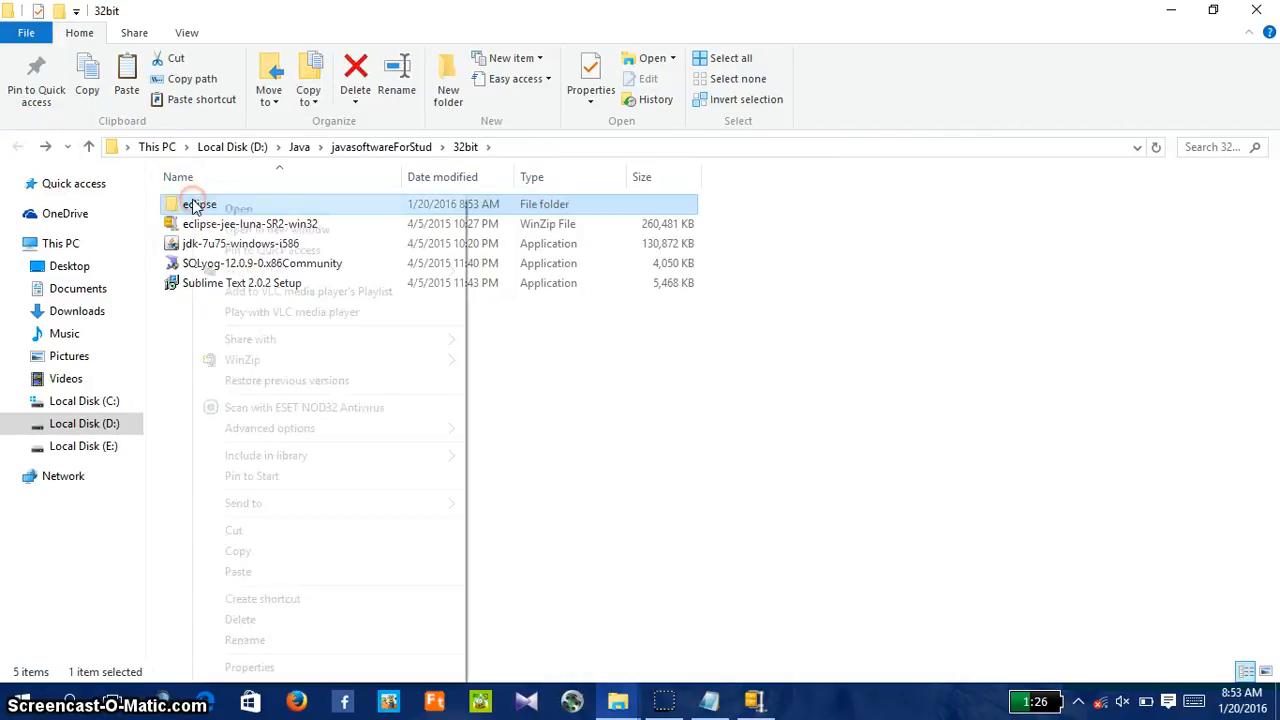
left_click(239, 551)
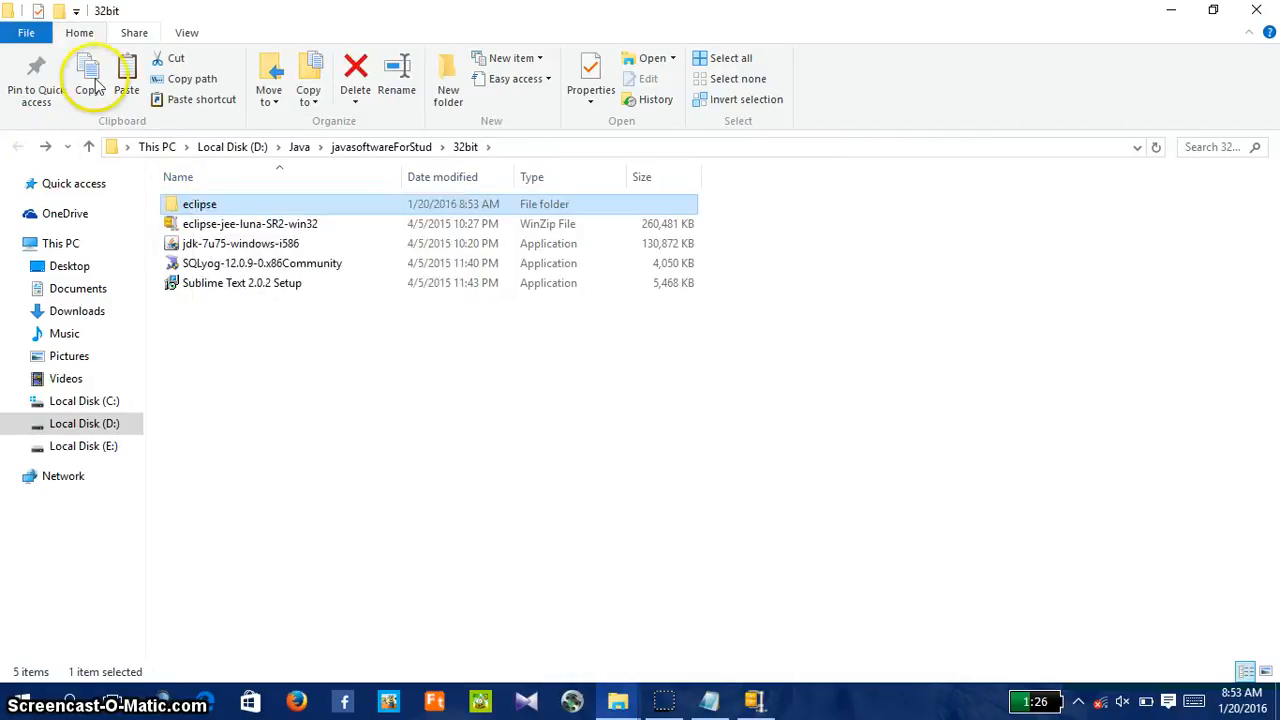
left_click(89, 146)
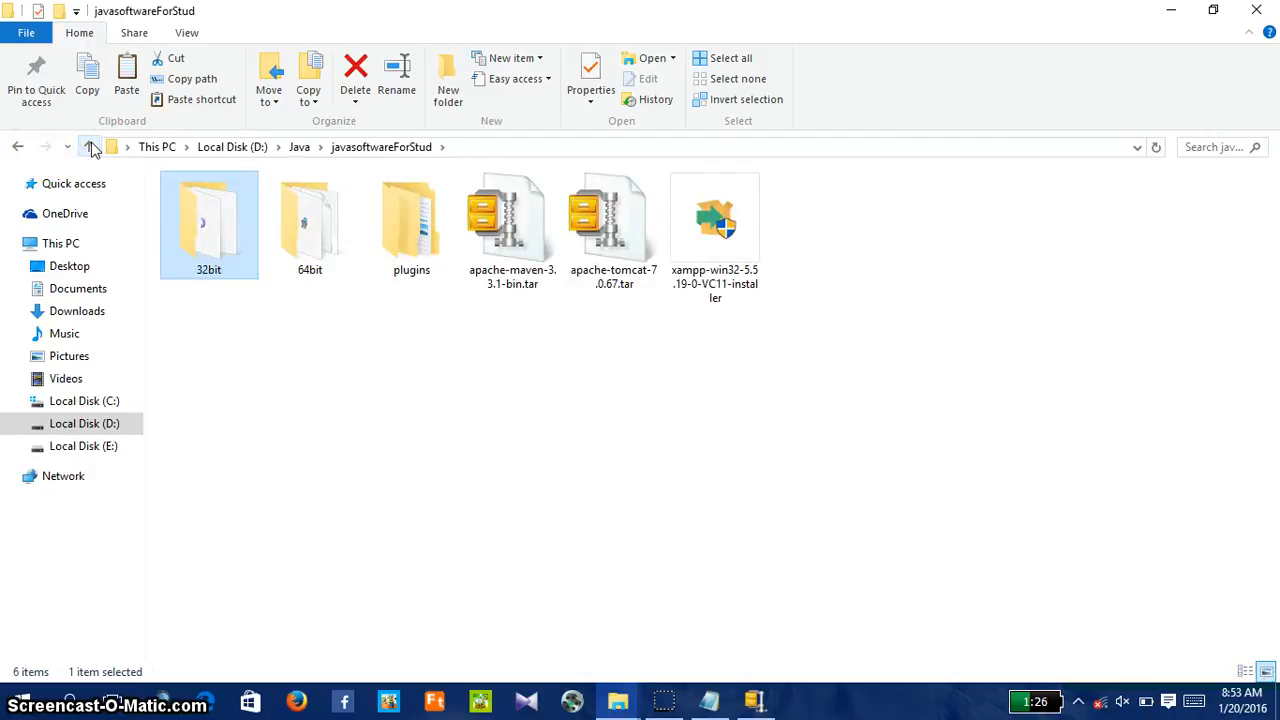
left_click(89, 146)
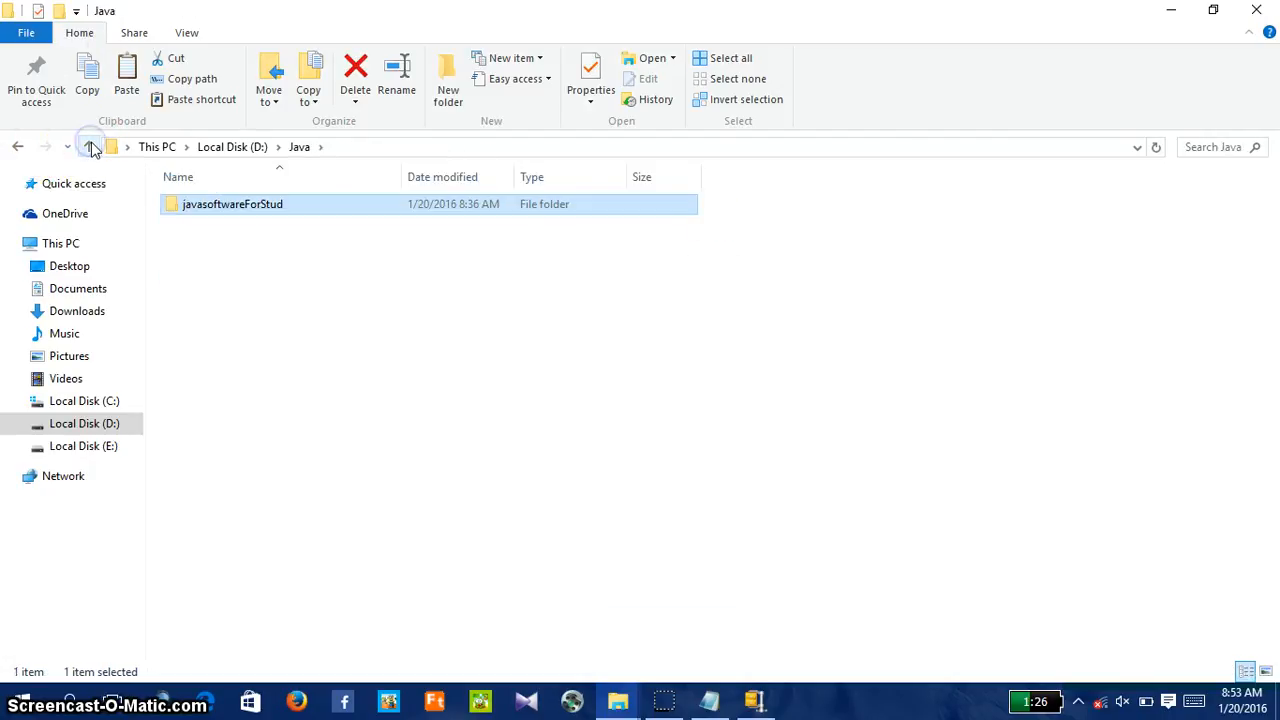
left_click(89, 146)
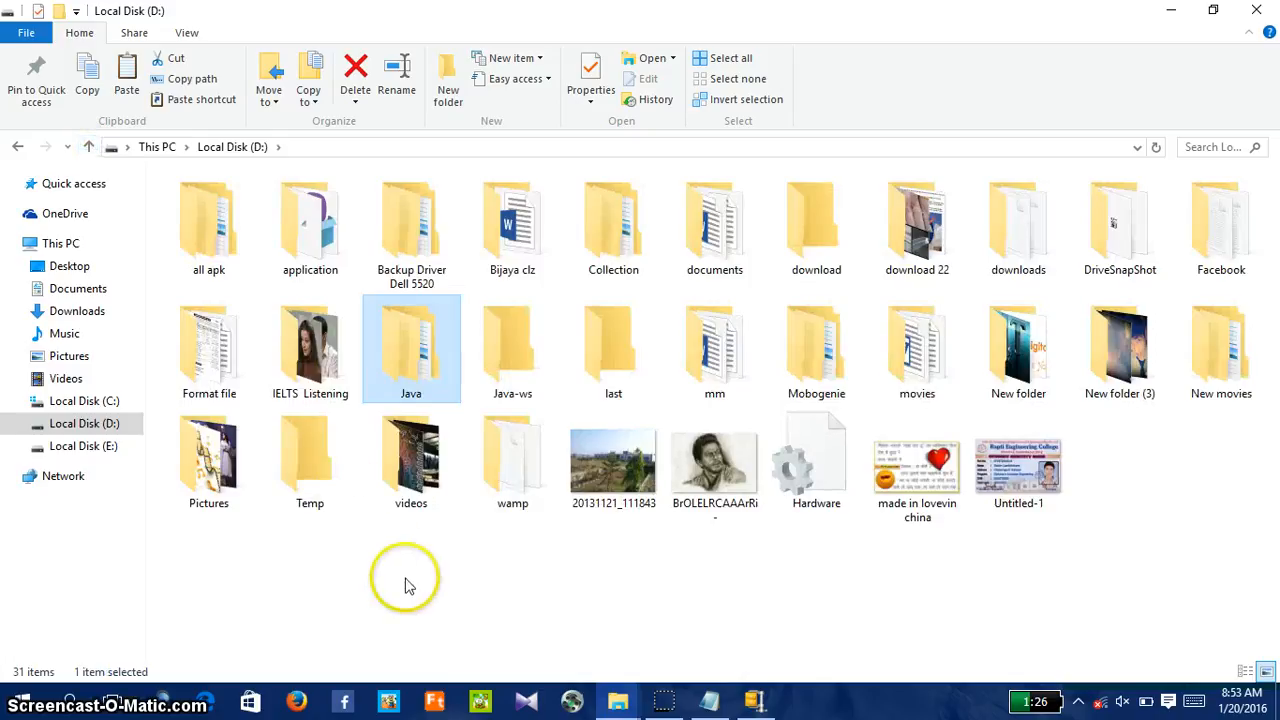
Step: Open the Java-ws folder on drive D and paste the copied eclipse folder into it
double_click(507, 343)
left_click(91, 146)
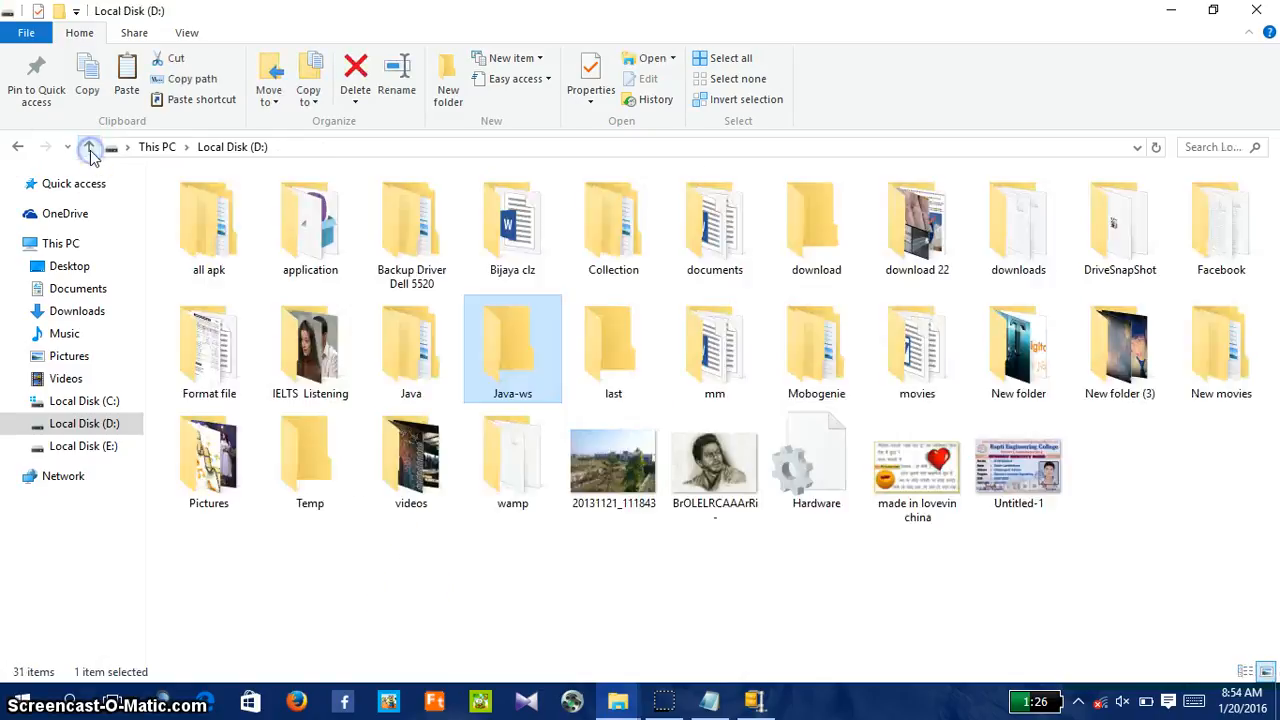
right_click(386, 600)
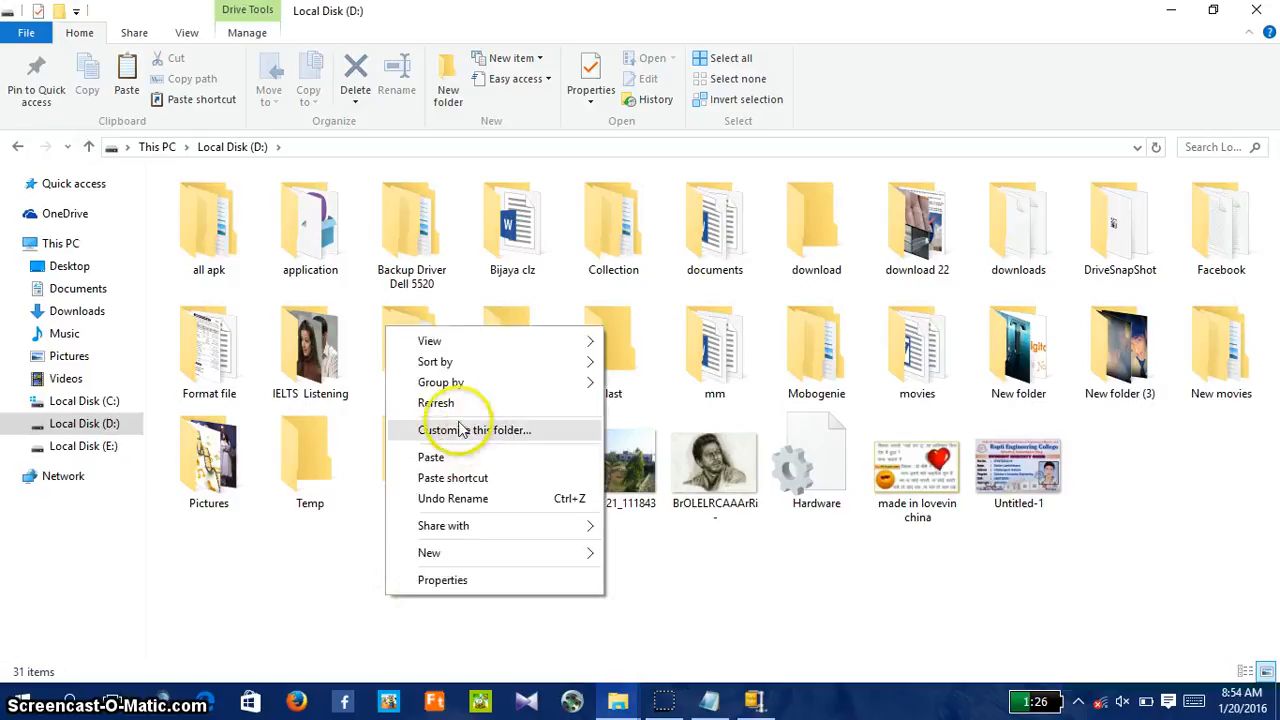
left_click(434, 404)
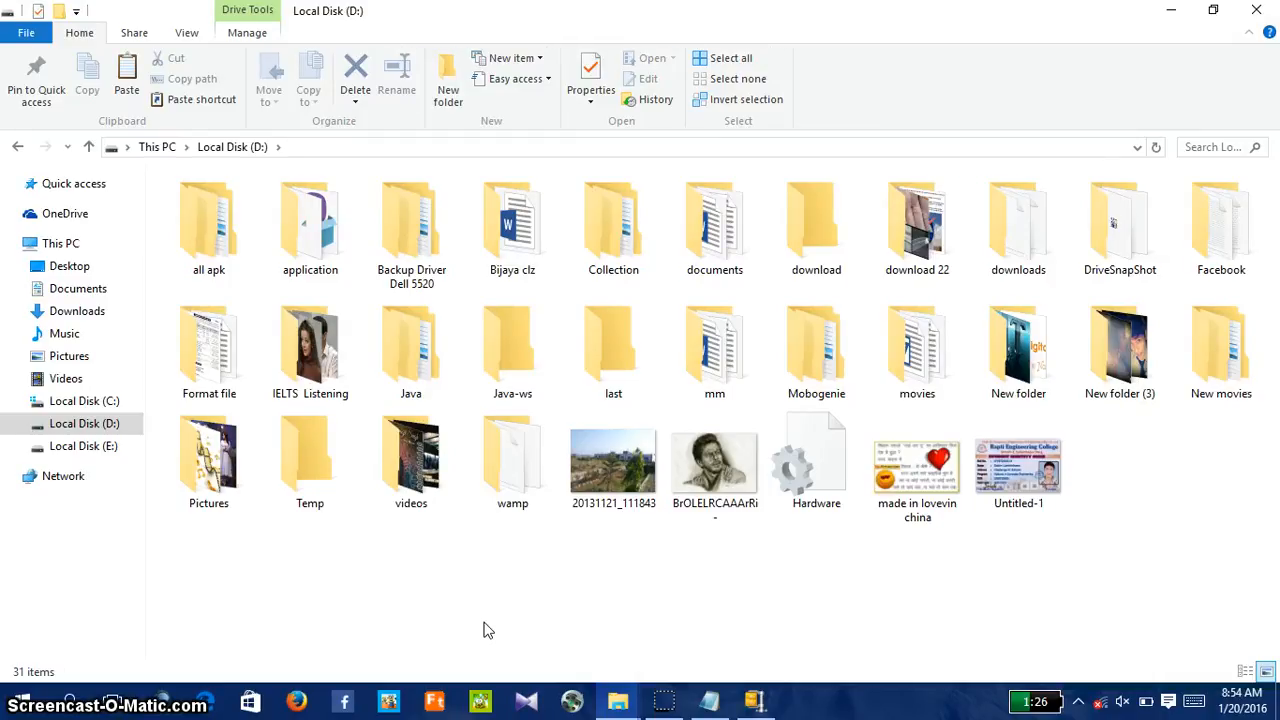
double_click(530, 388)
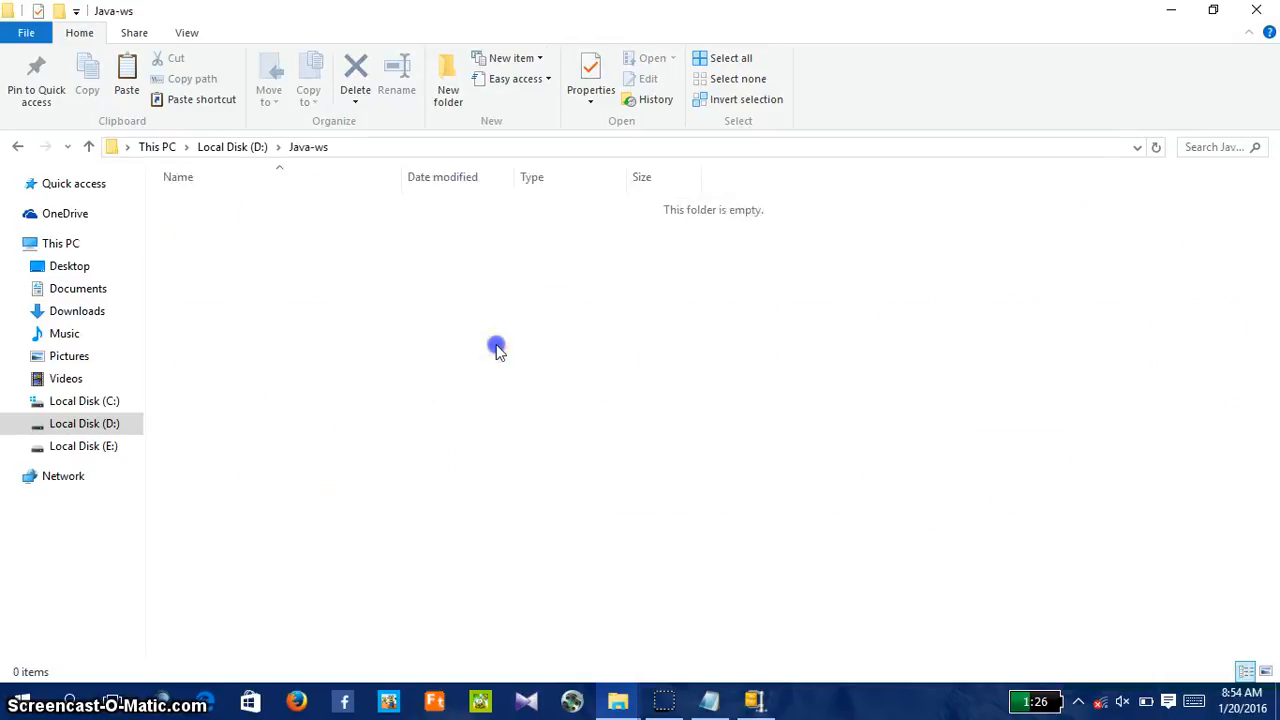
right_click(406, 375)
left_click(460, 502)
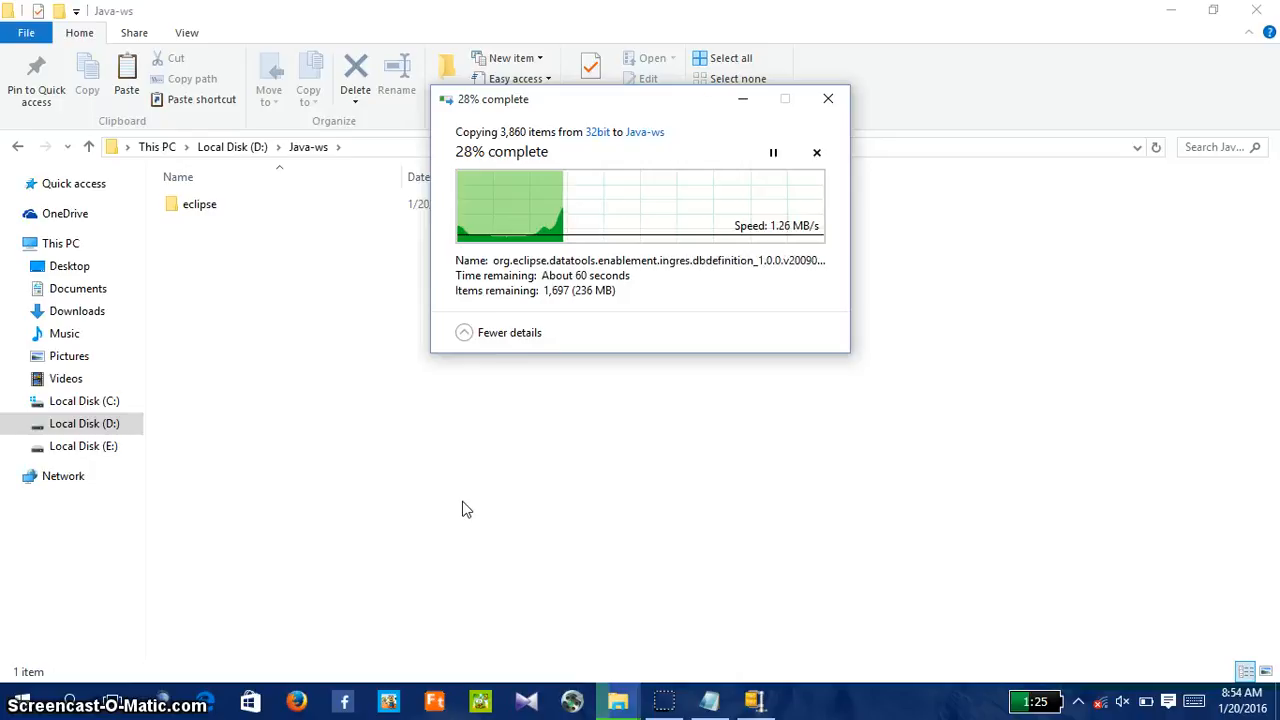
Step: Minimize the Java-ws window and view the GitHub link in the java Notepad file while the copy runs
left_click(1171, 10)
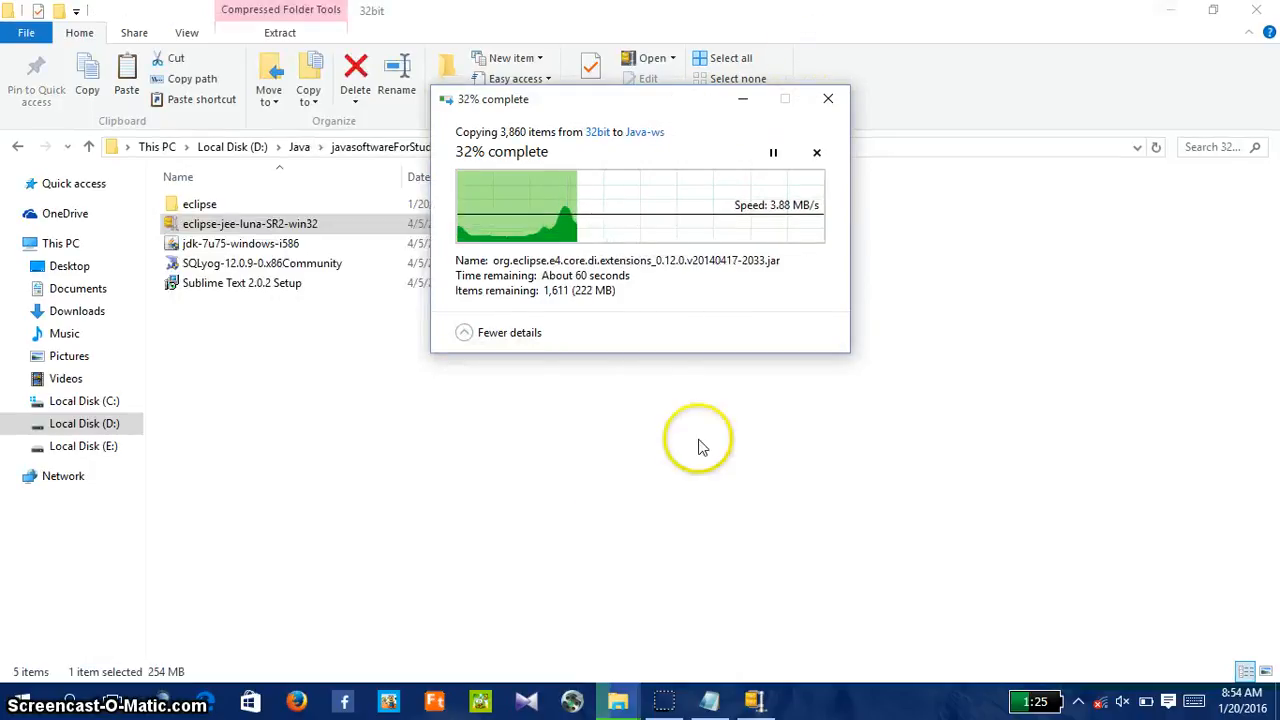
left_click(714, 697)
left_click(625, 306)
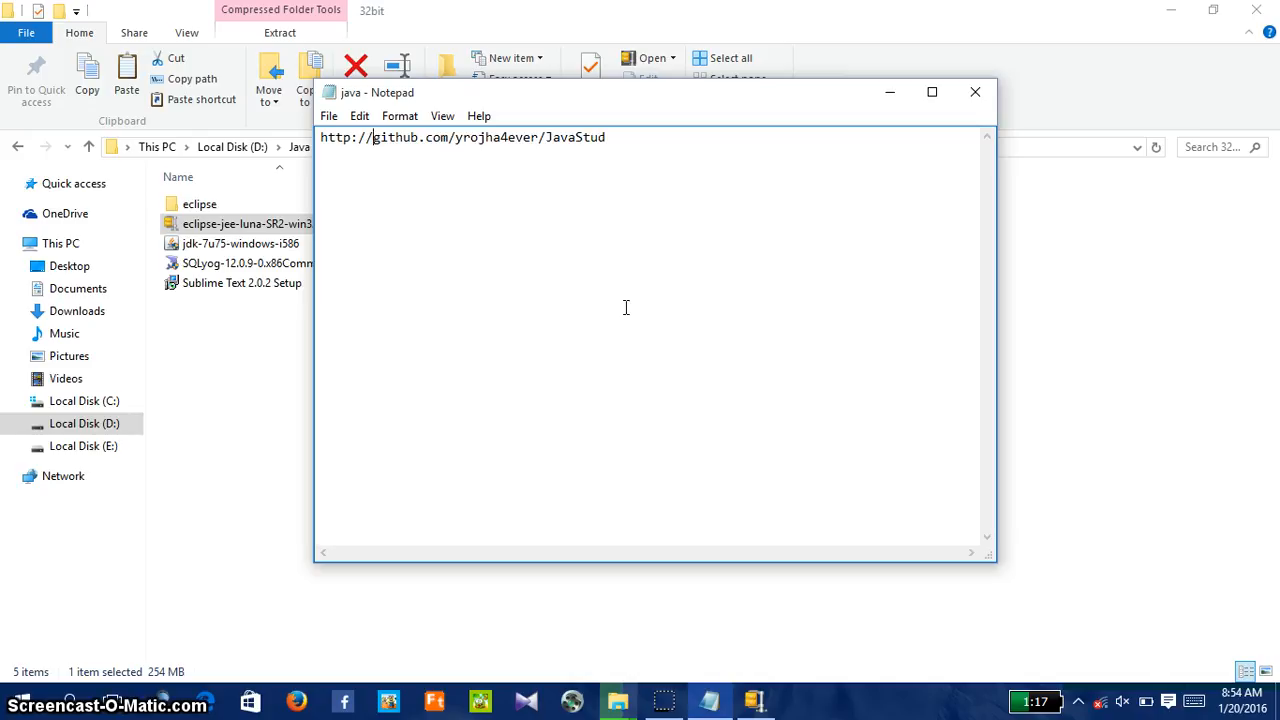
Step: Bring the copy progress dialog forward, monitor it until the copy ends, and minimize the Notepad file
left_click(617, 700)
left_click(1035, 610)
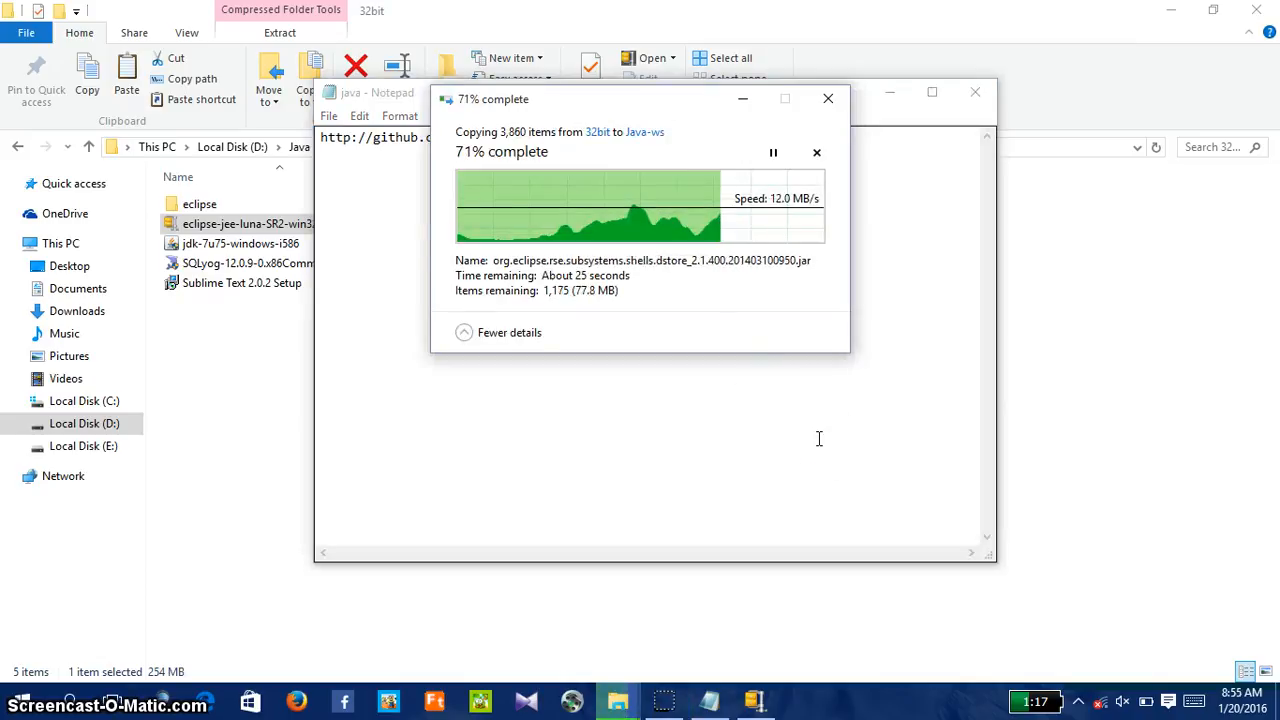
left_click_drag(654, 100, 665, 300)
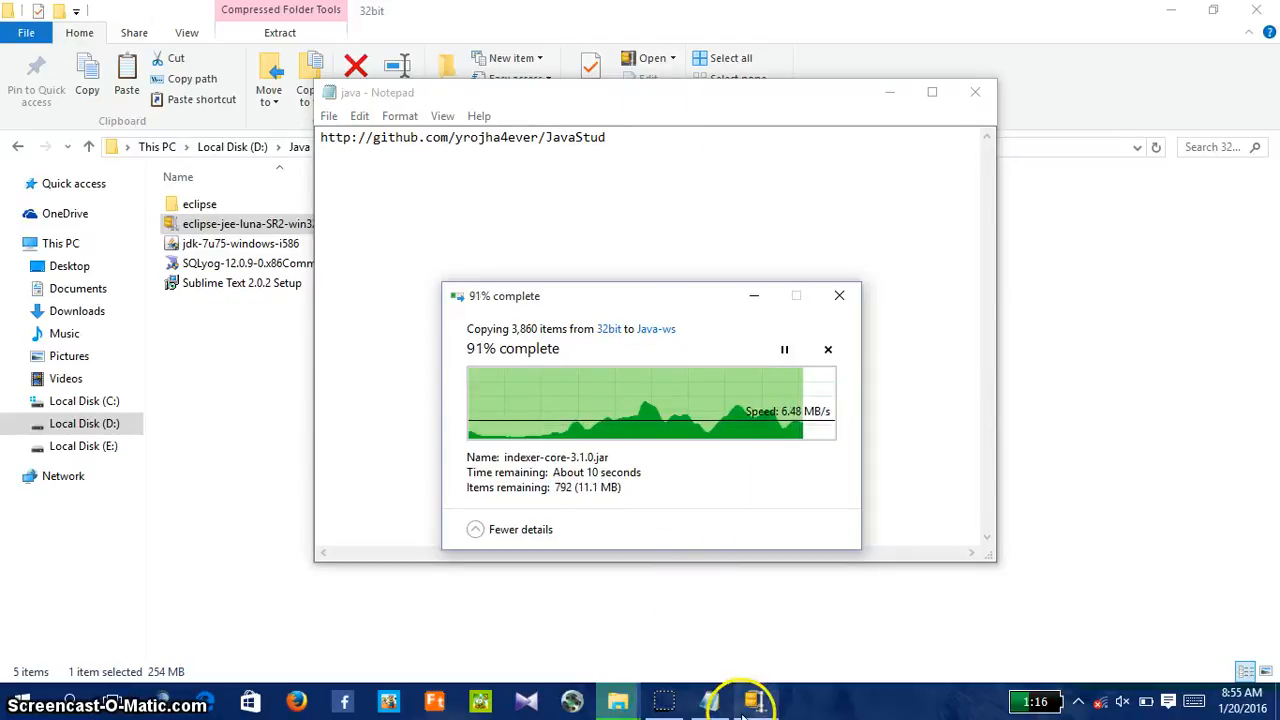
left_click(618, 700)
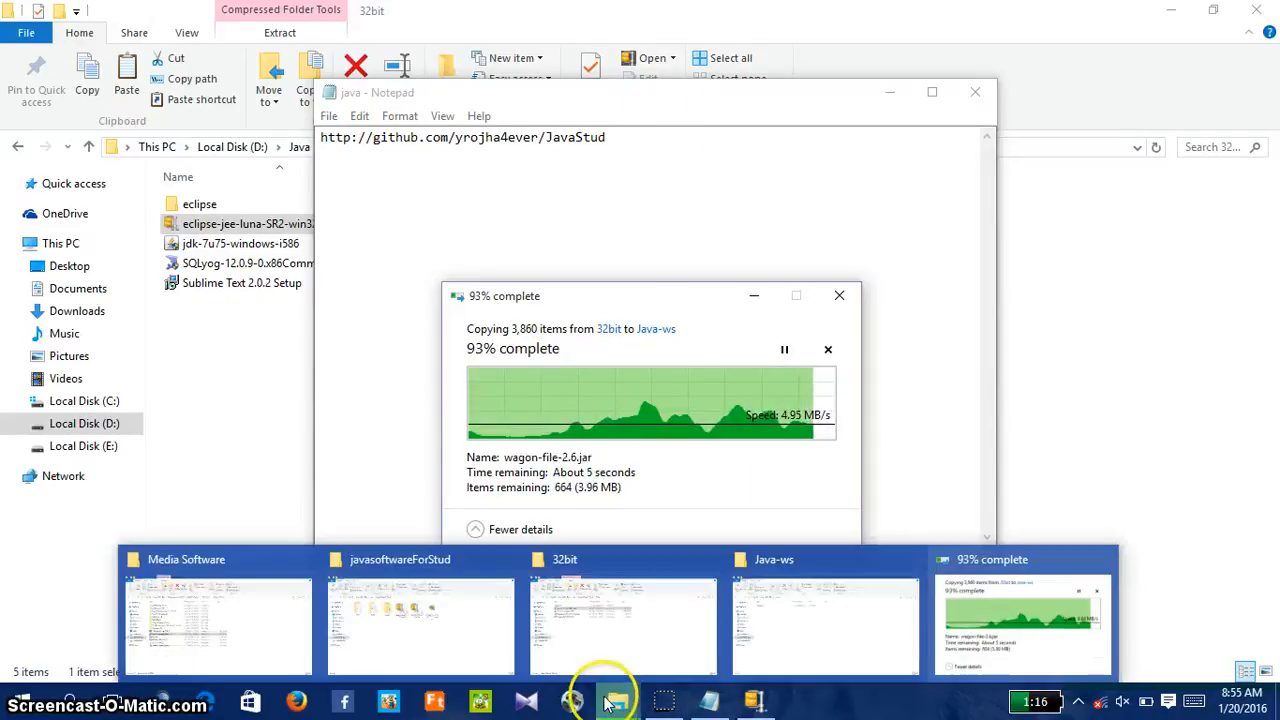
left_click(952, 425)
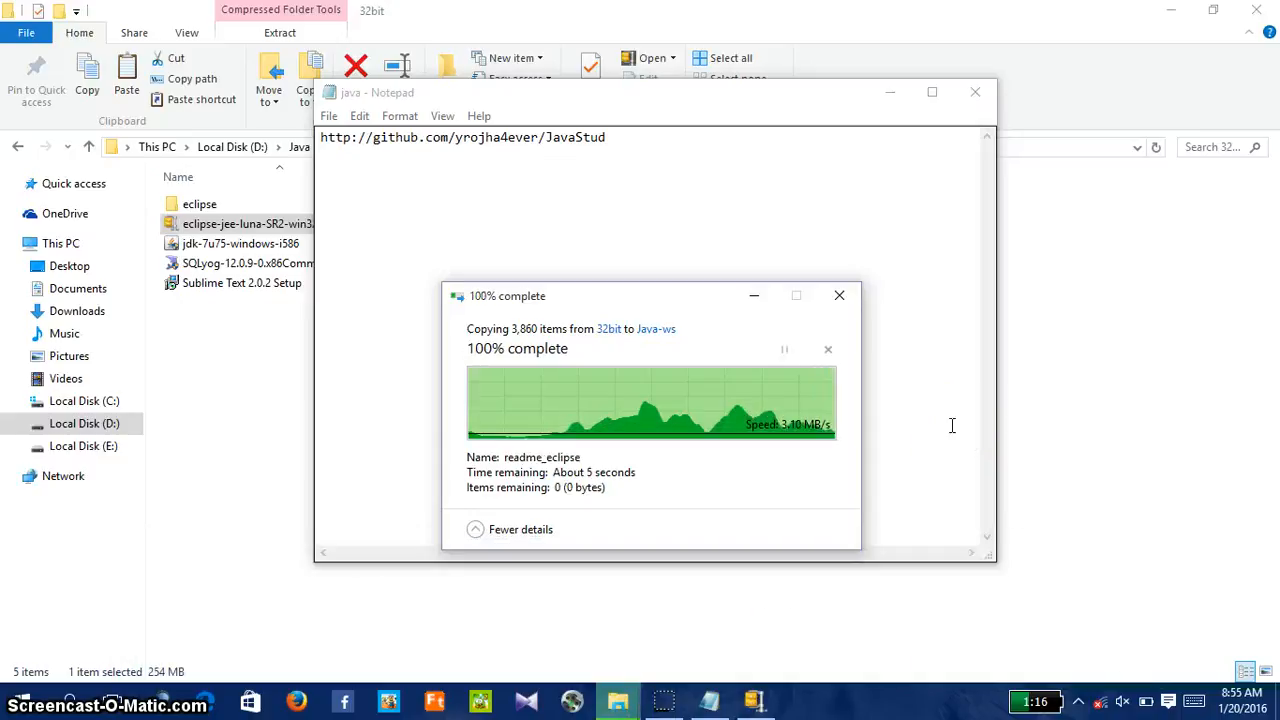
left_click(921, 393)
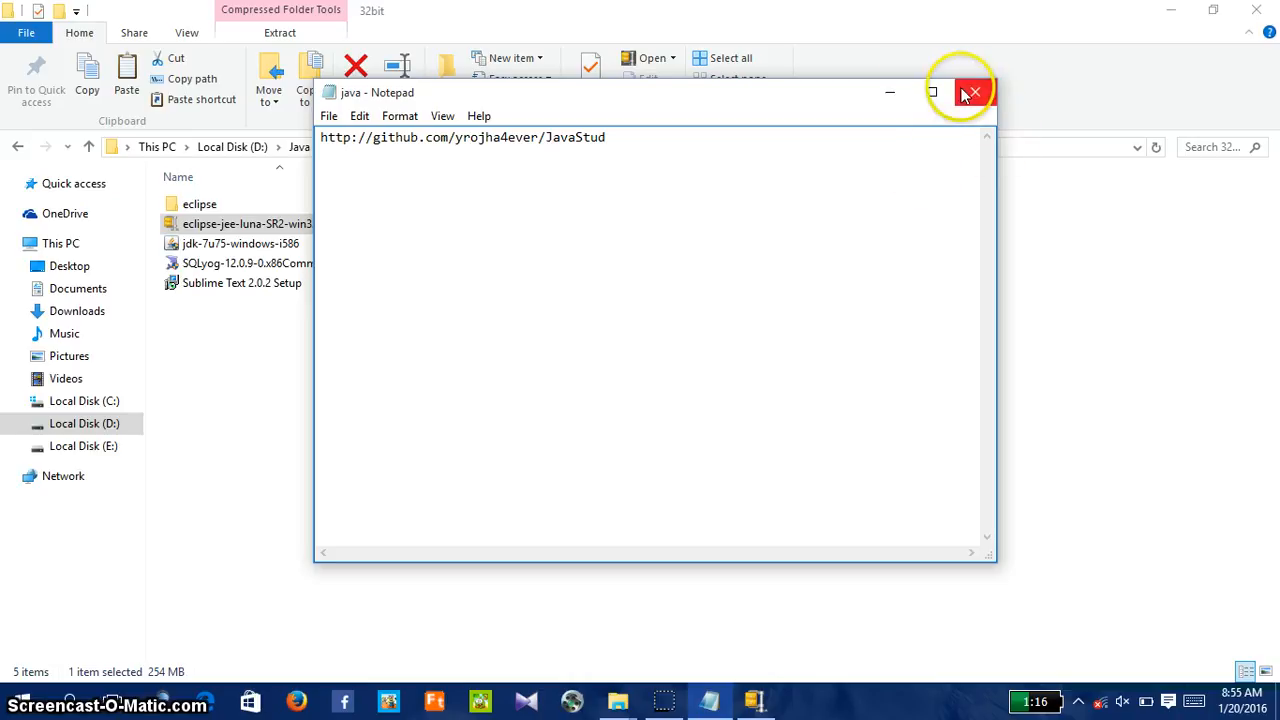
left_click(888, 92)
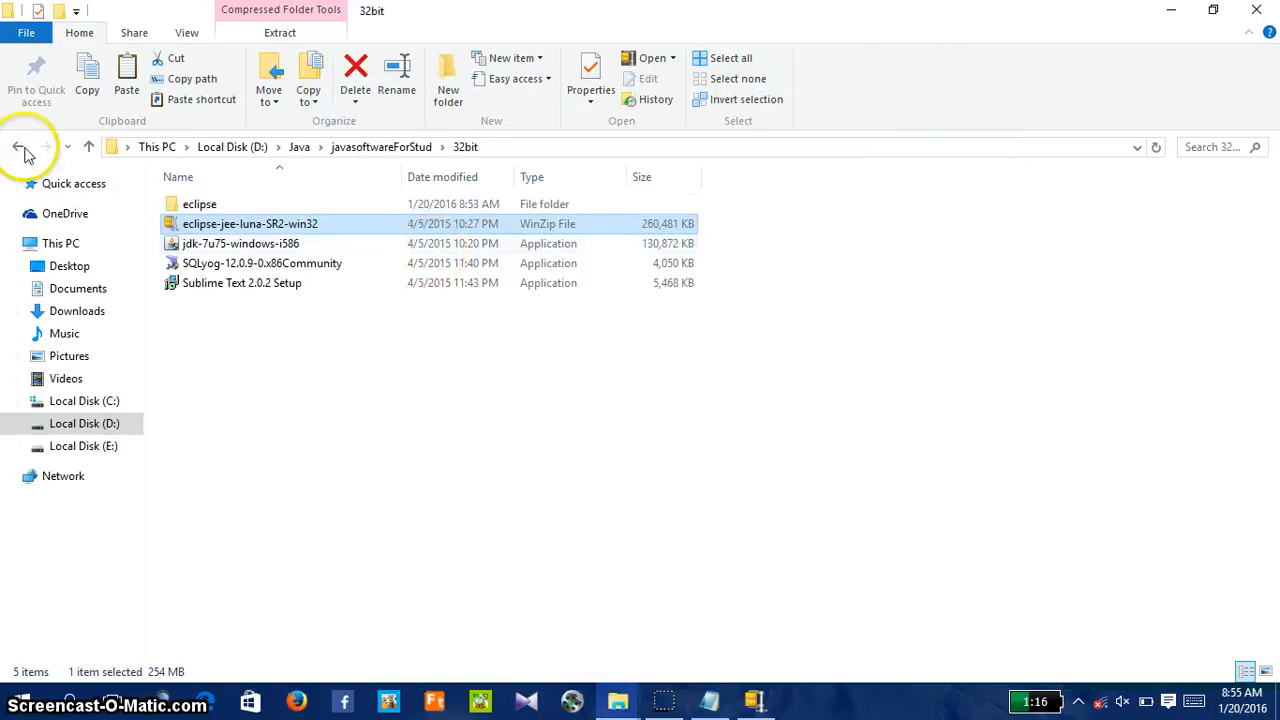
Step: Open D:\Java-ws\eclipse in a new File Explorer window and select the eclipse application
key("super+e")
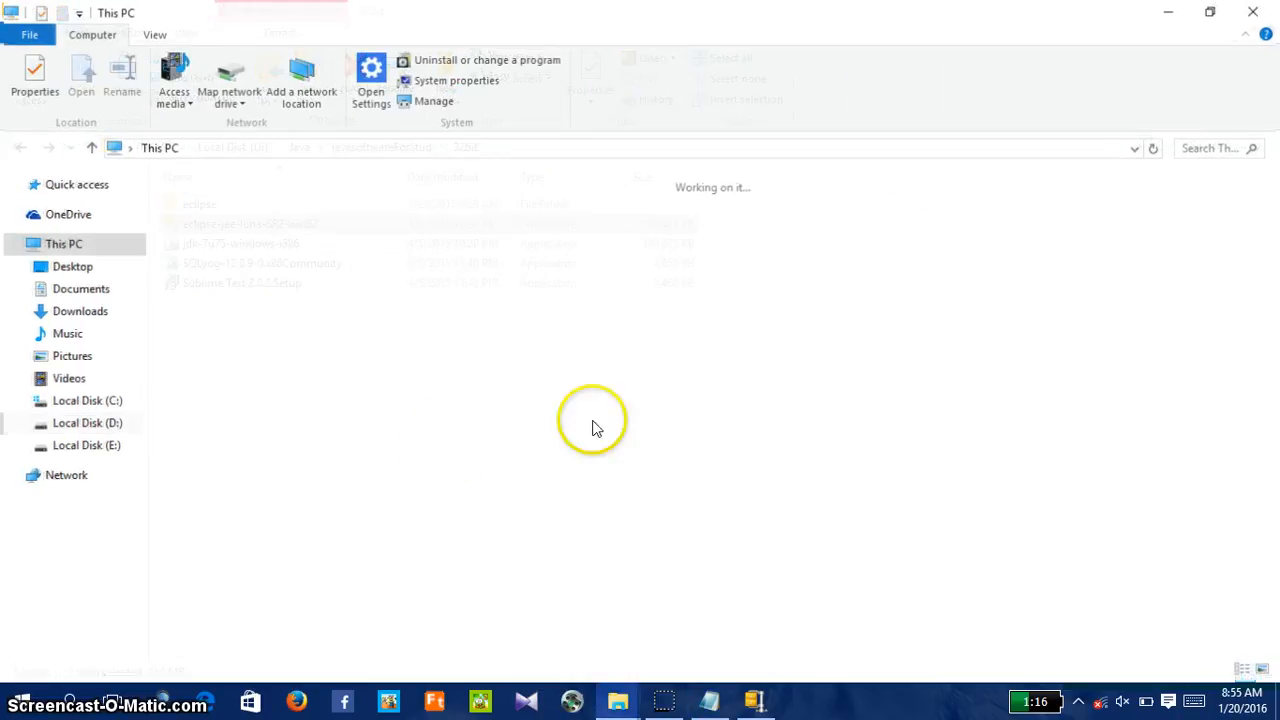
double_click(592, 347)
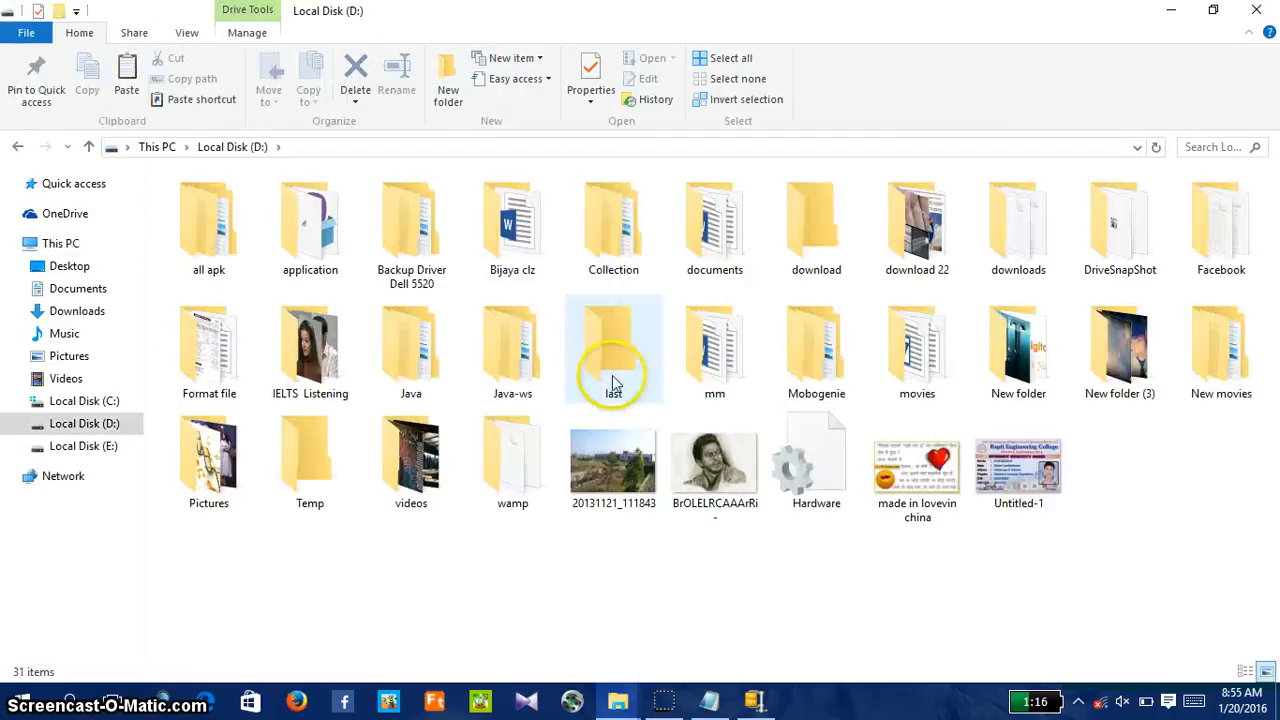
double_click(508, 381)
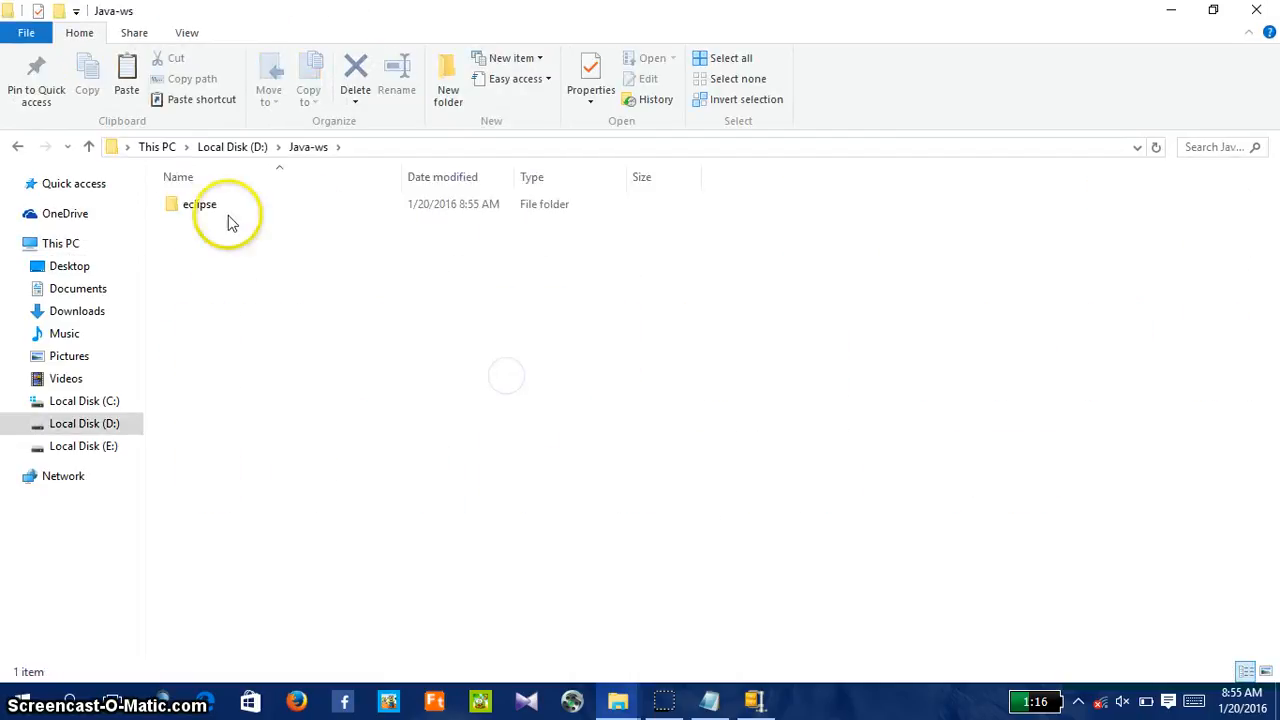
double_click(214, 204)
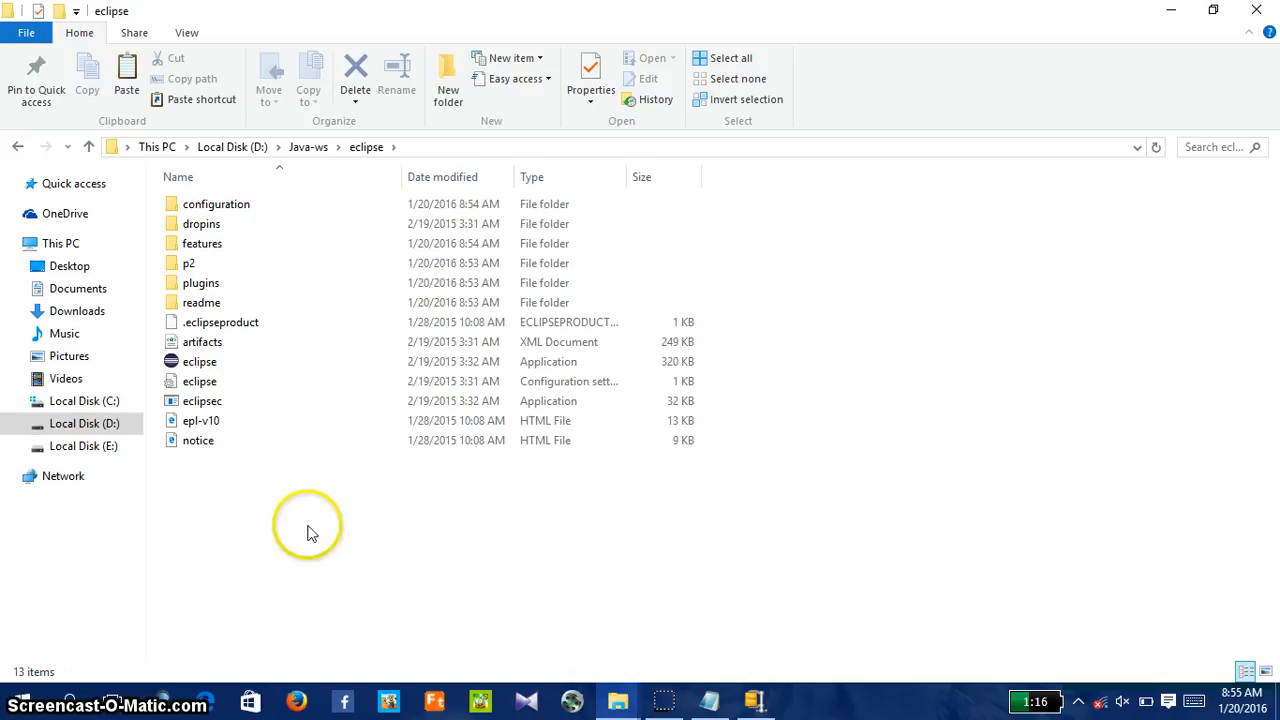
left_click(212, 366)
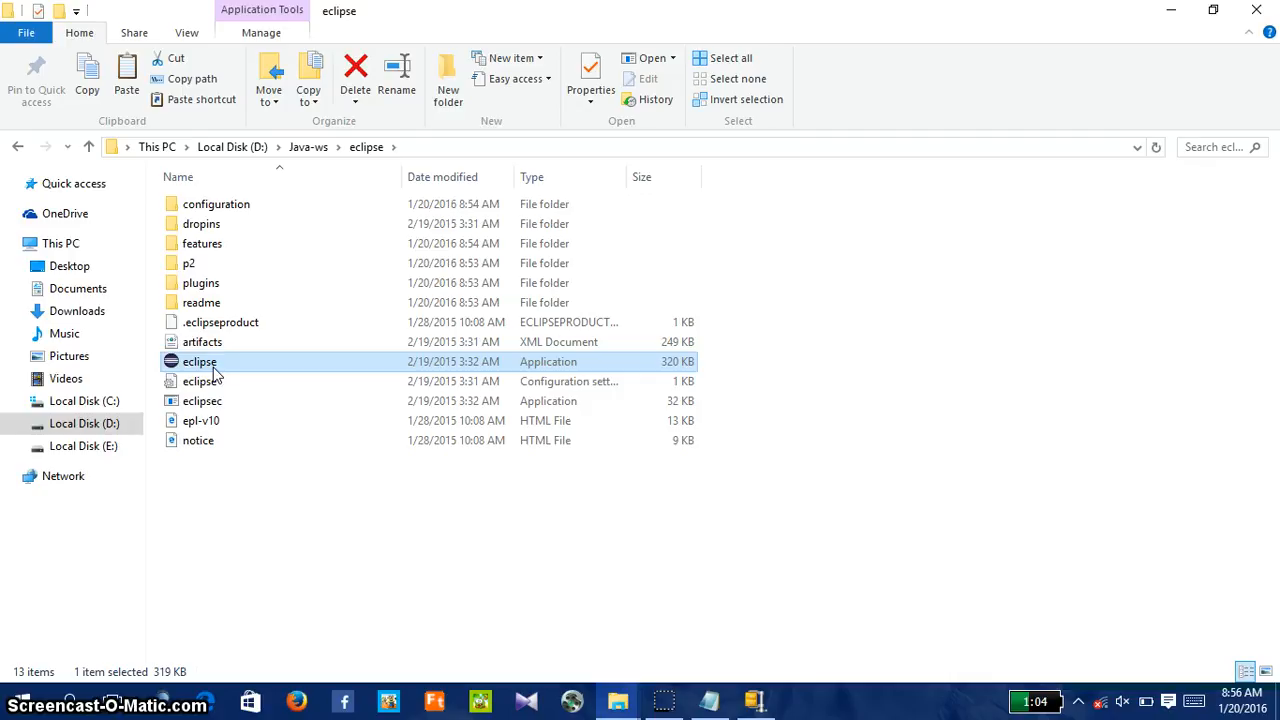
left_click(38, 695)
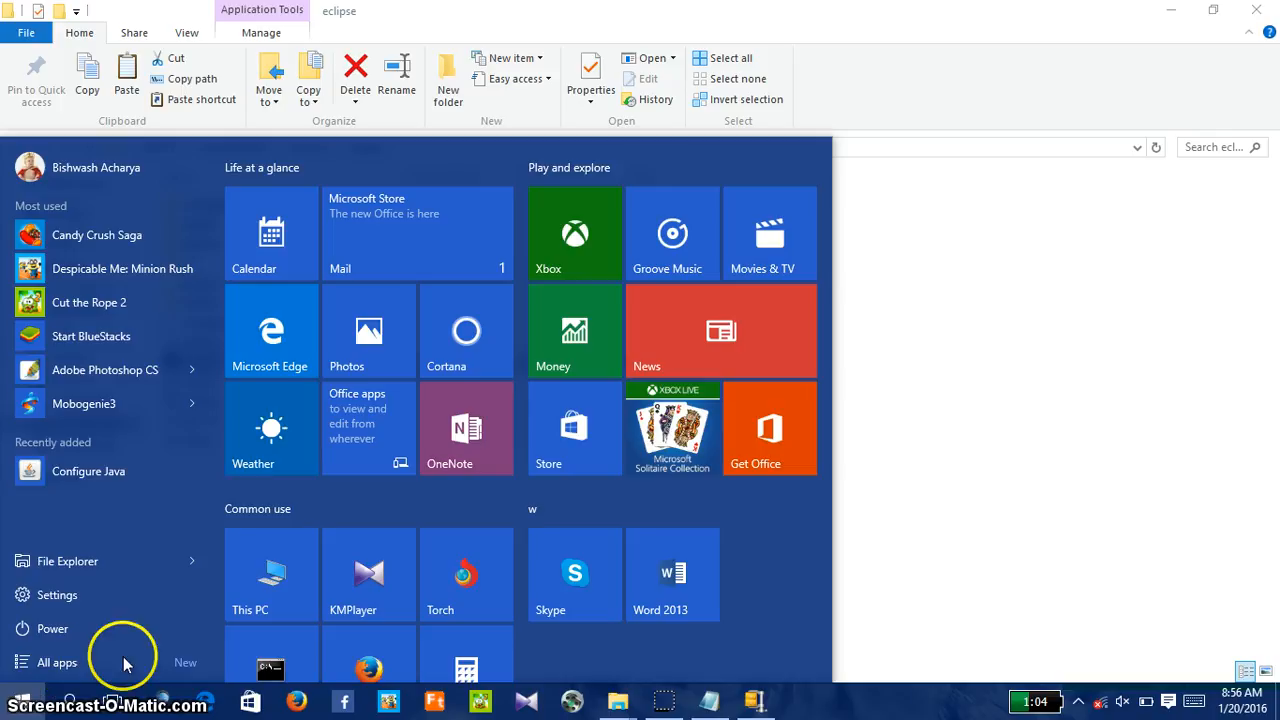
left_click(30, 695)
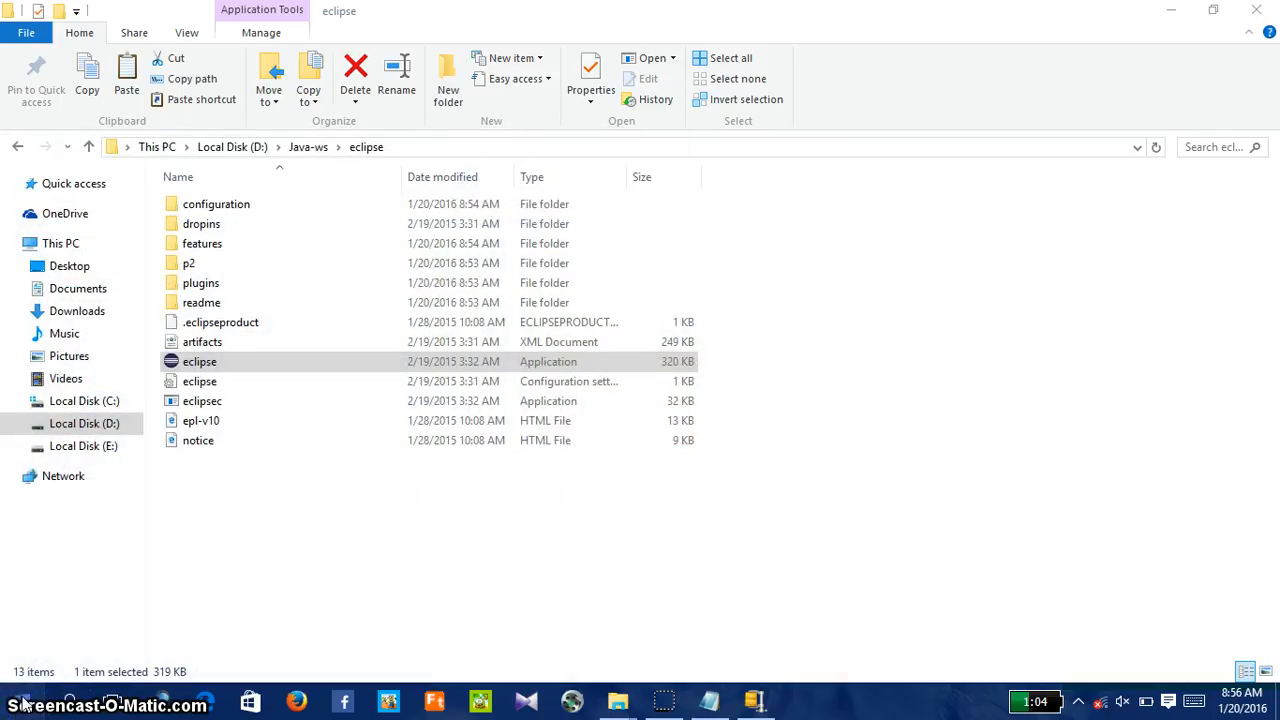
left_click(88, 593)
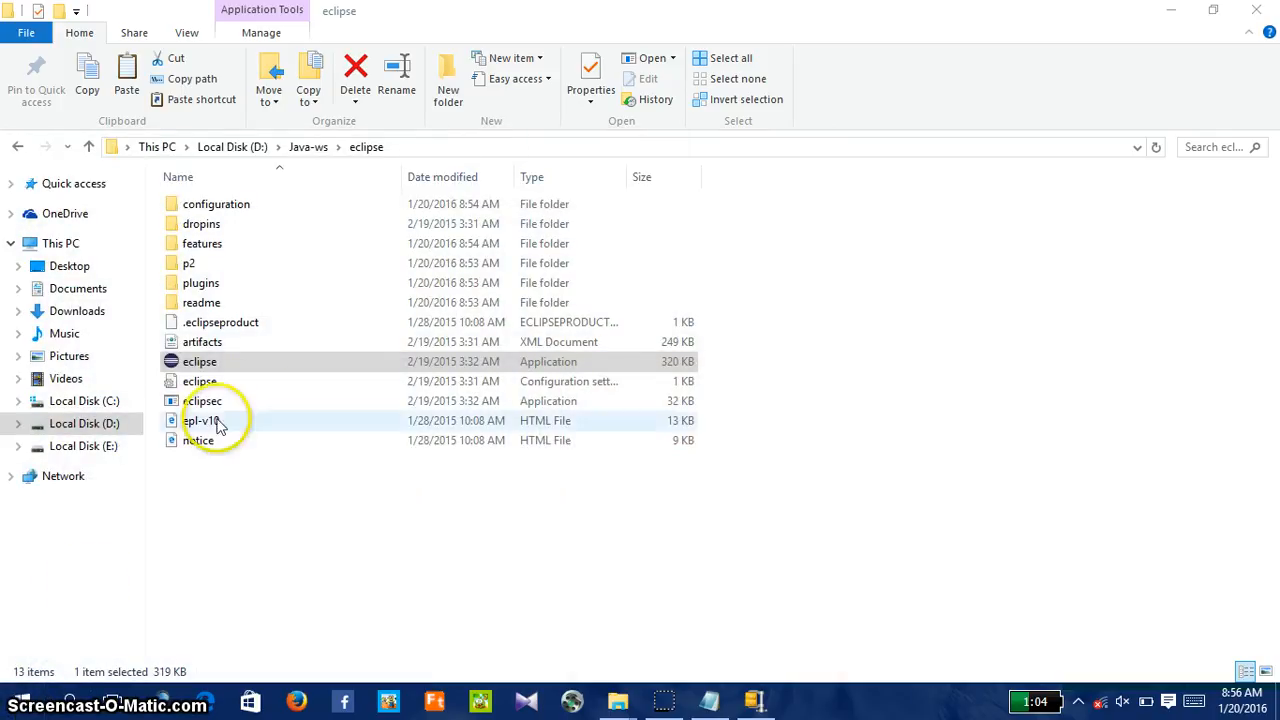
Step: Launch the eclipse application from the Java-ws\eclipse folder
double_click(240, 361)
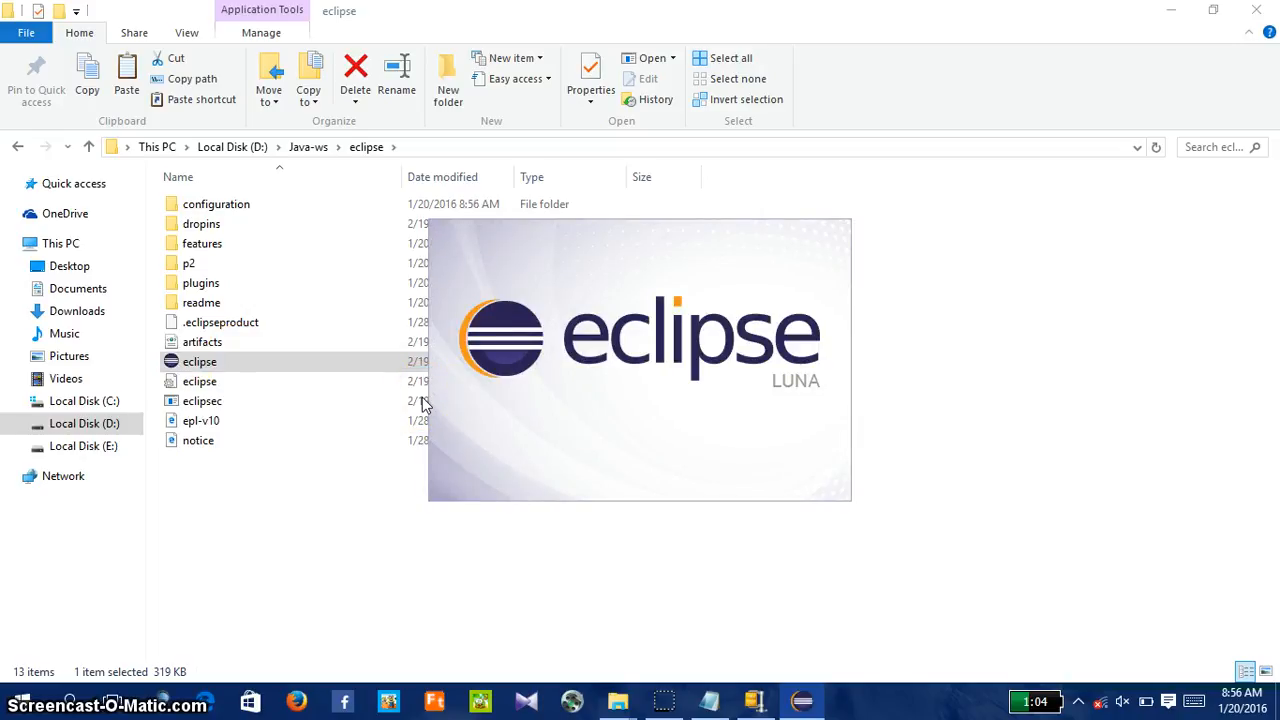
left_click(632, 452)
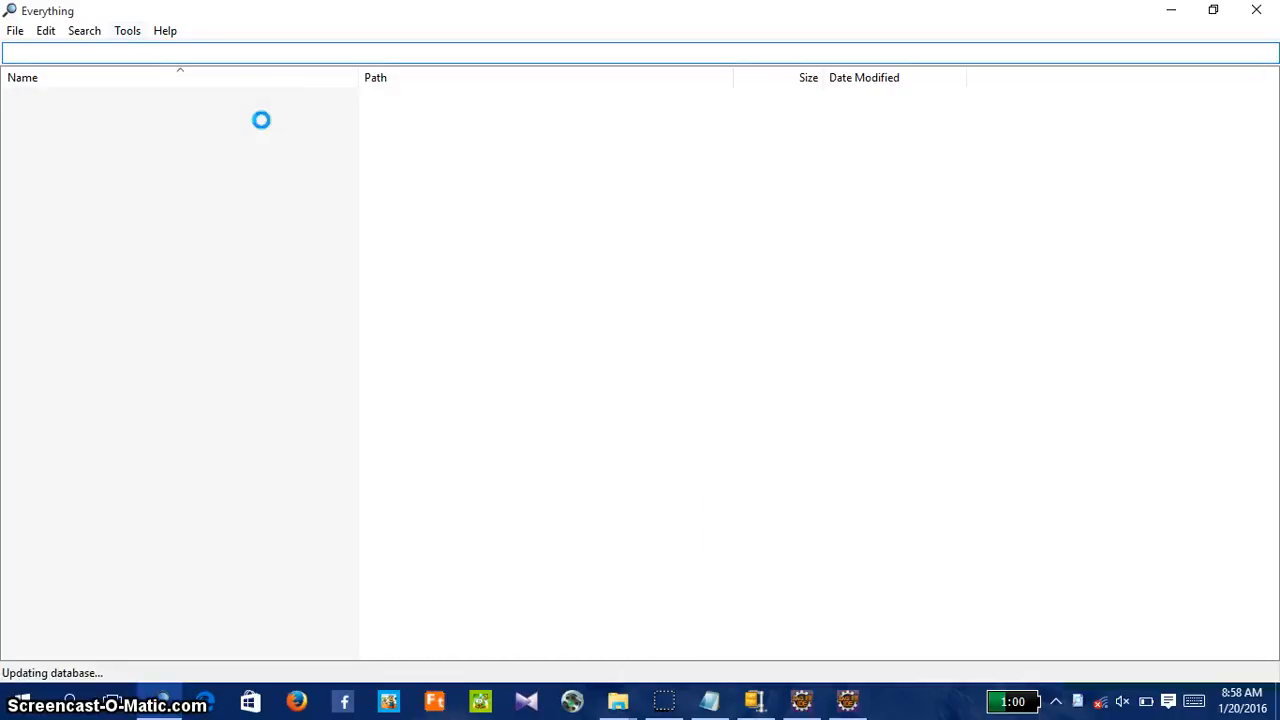
Step: Search the computer for "share" in Everything, and minimize its window
type("sha")
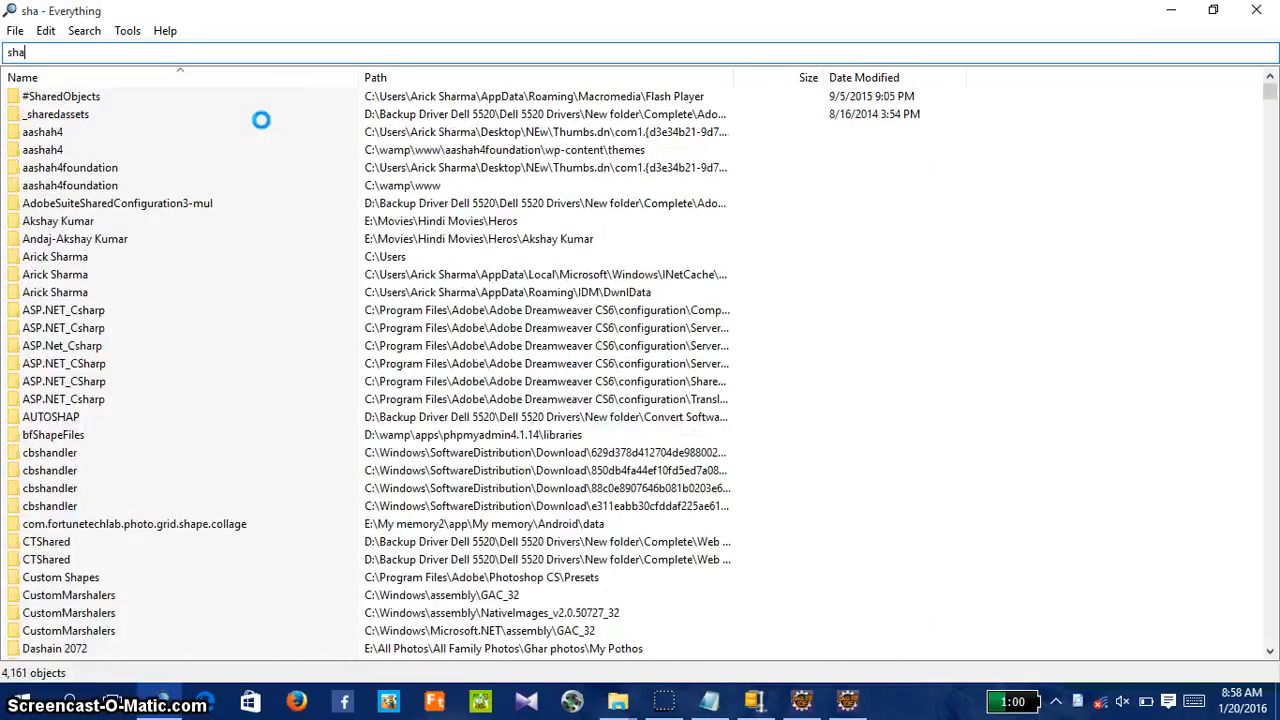
type("re")
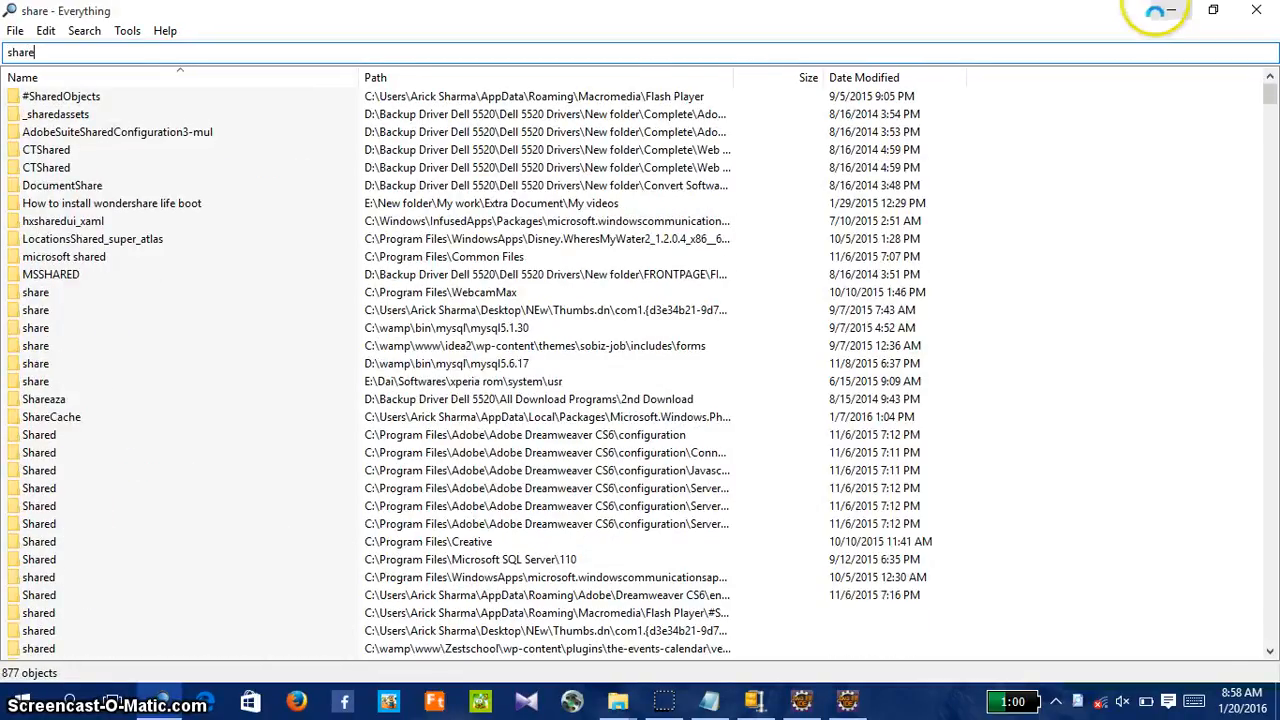
left_click(1157, 12)
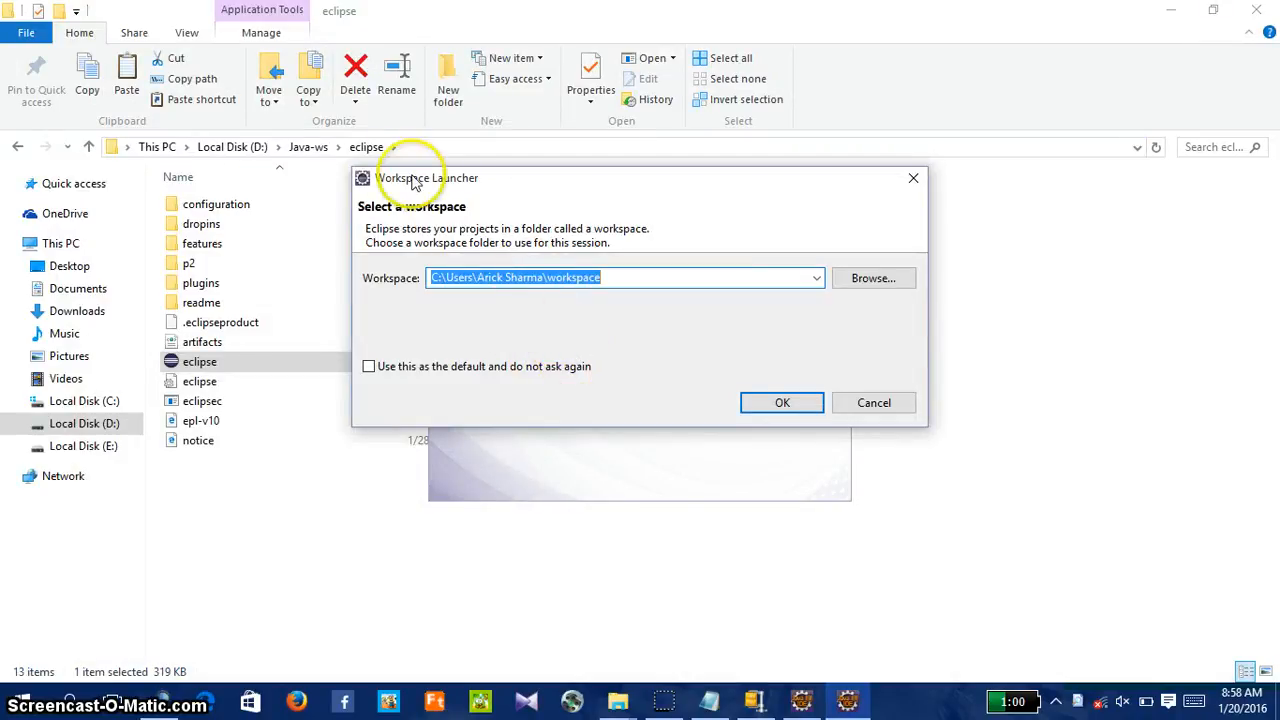
Step: Copy the path of the Java-ws folder and enter D:\Java-ws as the workspace in Eclipse's Workspace Launcher
left_click(316, 148)
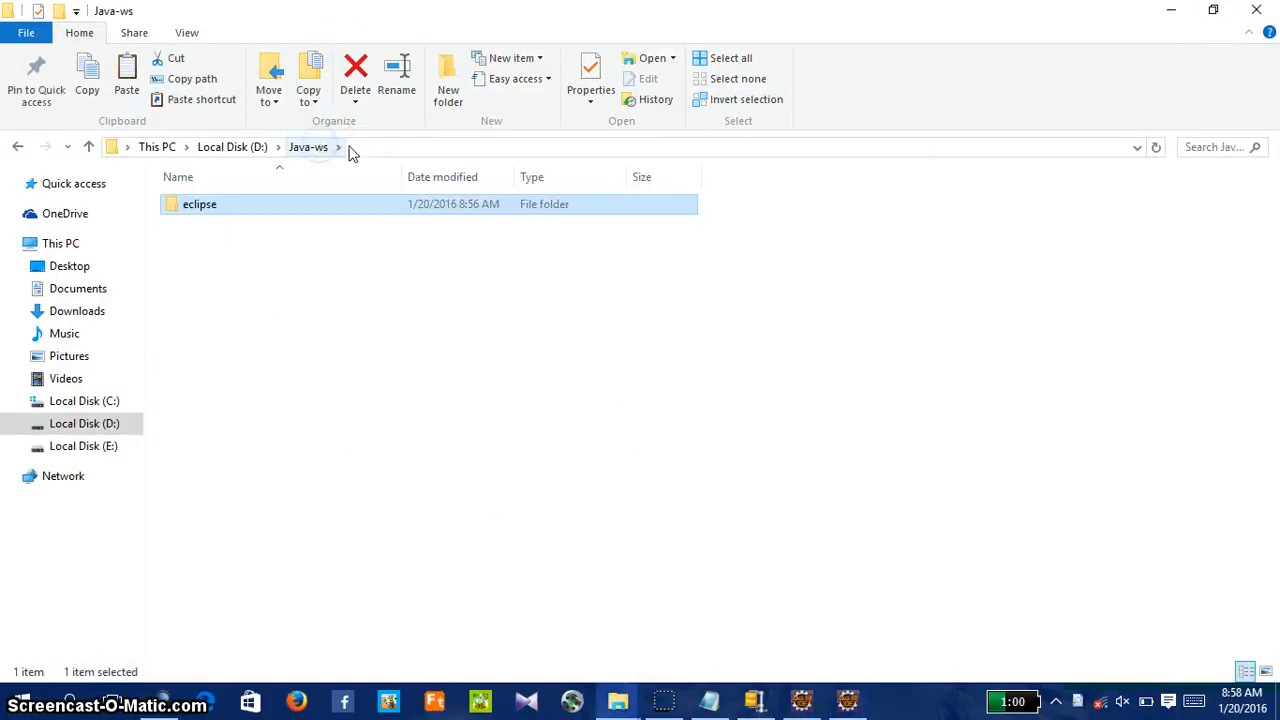
left_click(354, 147)
key("ctrl+c")
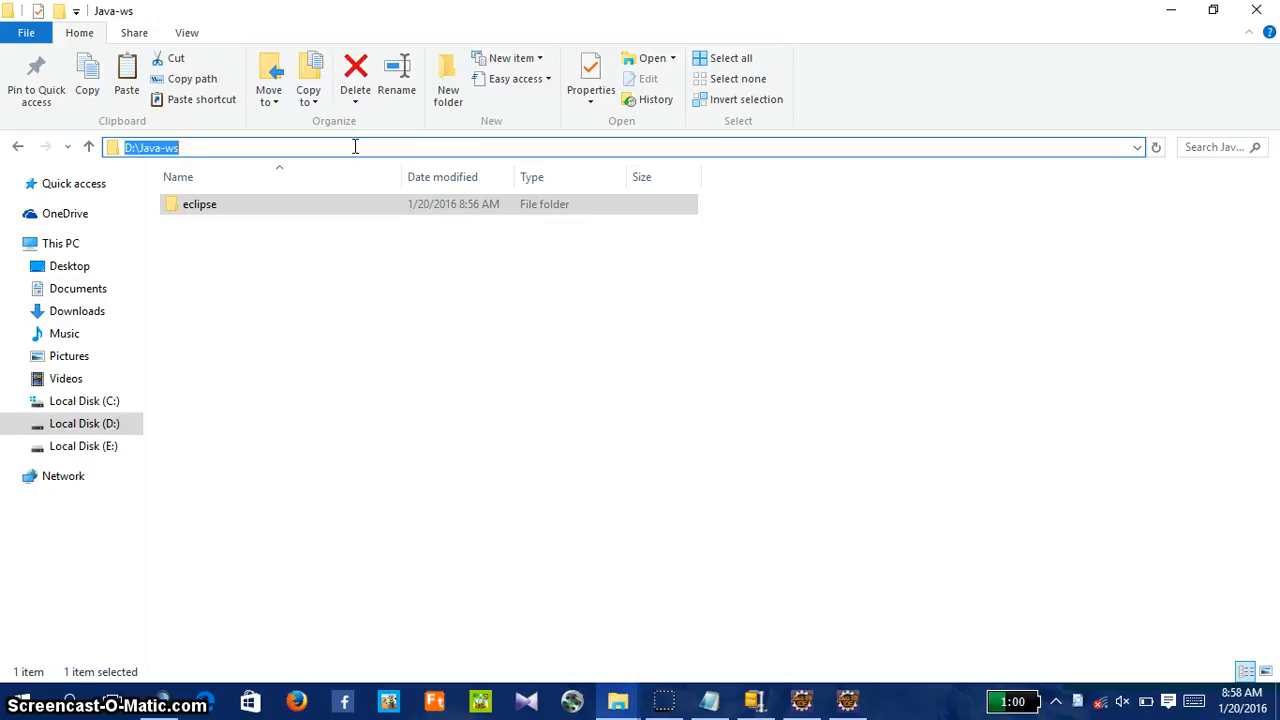
left_click(849, 701)
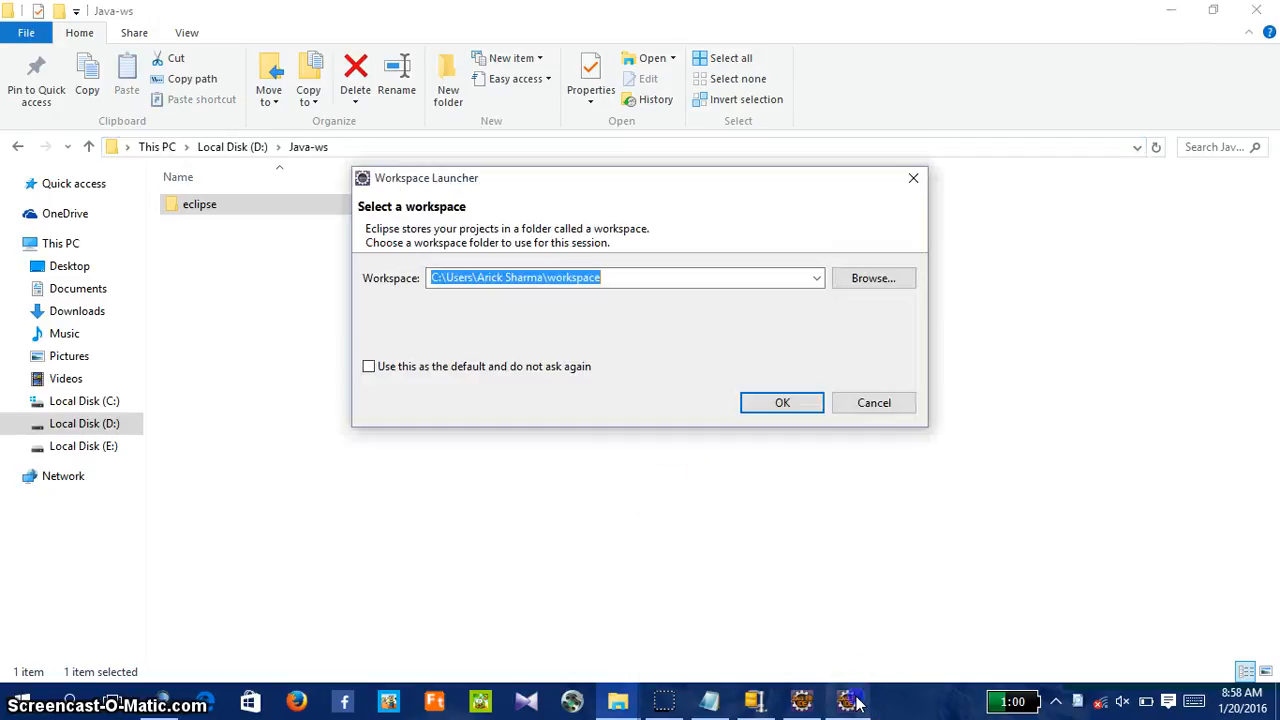
key("ctrl+v")
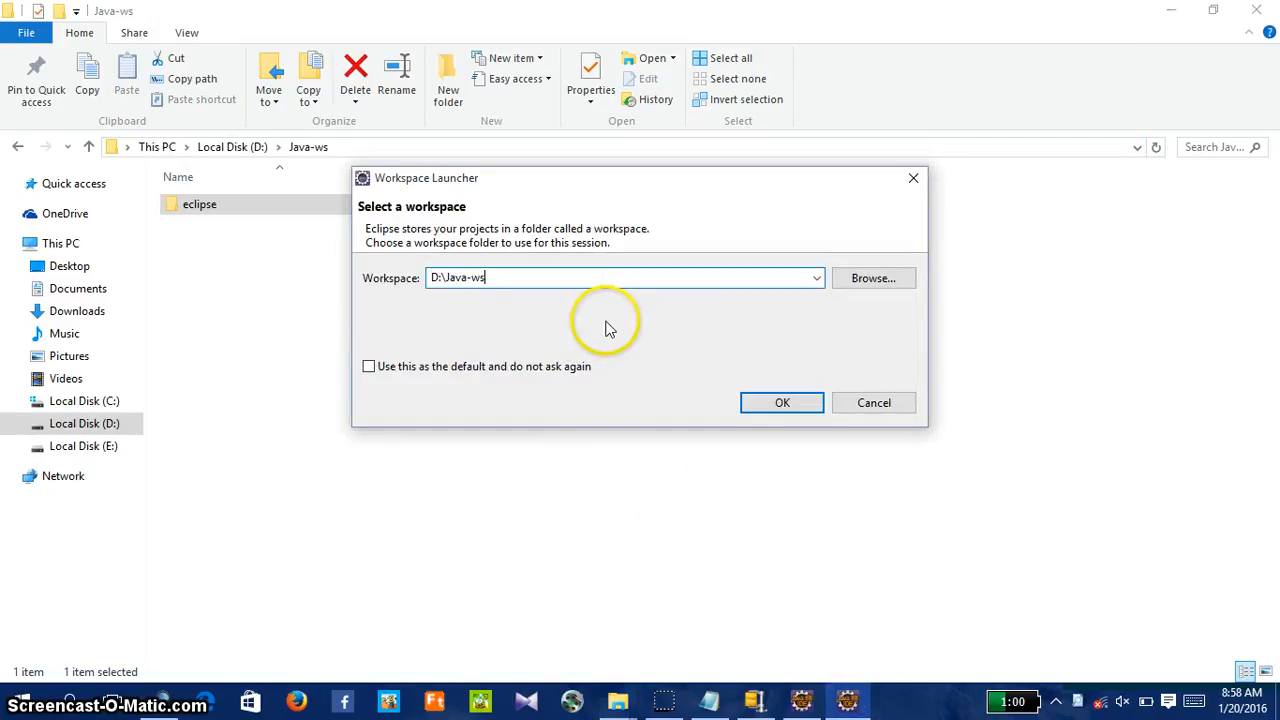
Step: Make D:\Java-ws the default workspace without asking again, start Eclipse with it, and bring its window into view
left_click(381, 368)
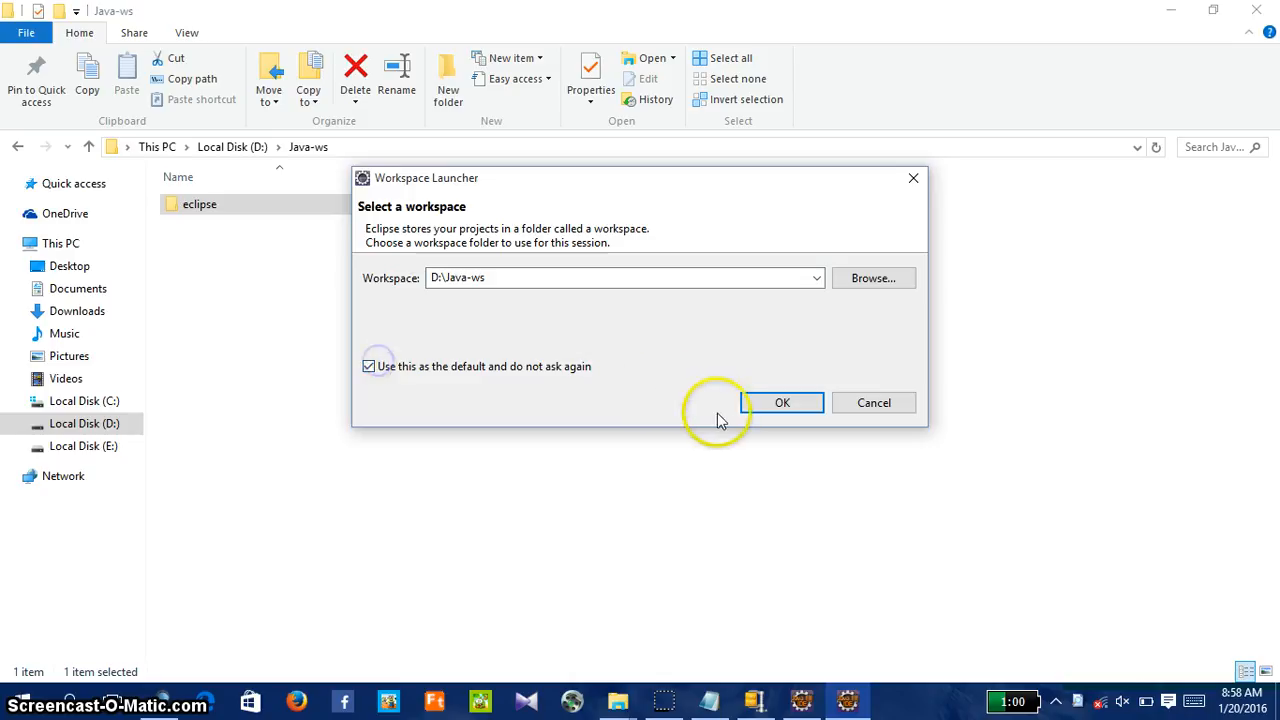
left_click(800, 403)
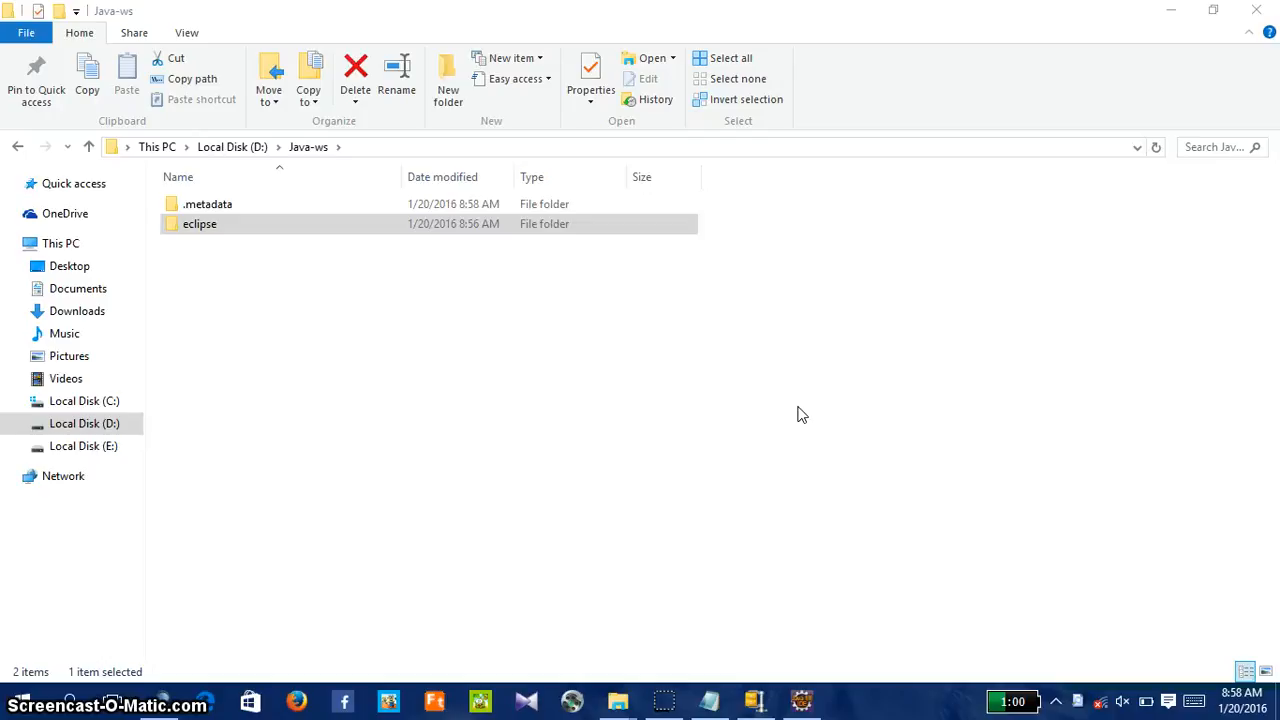
left_click(800, 706)
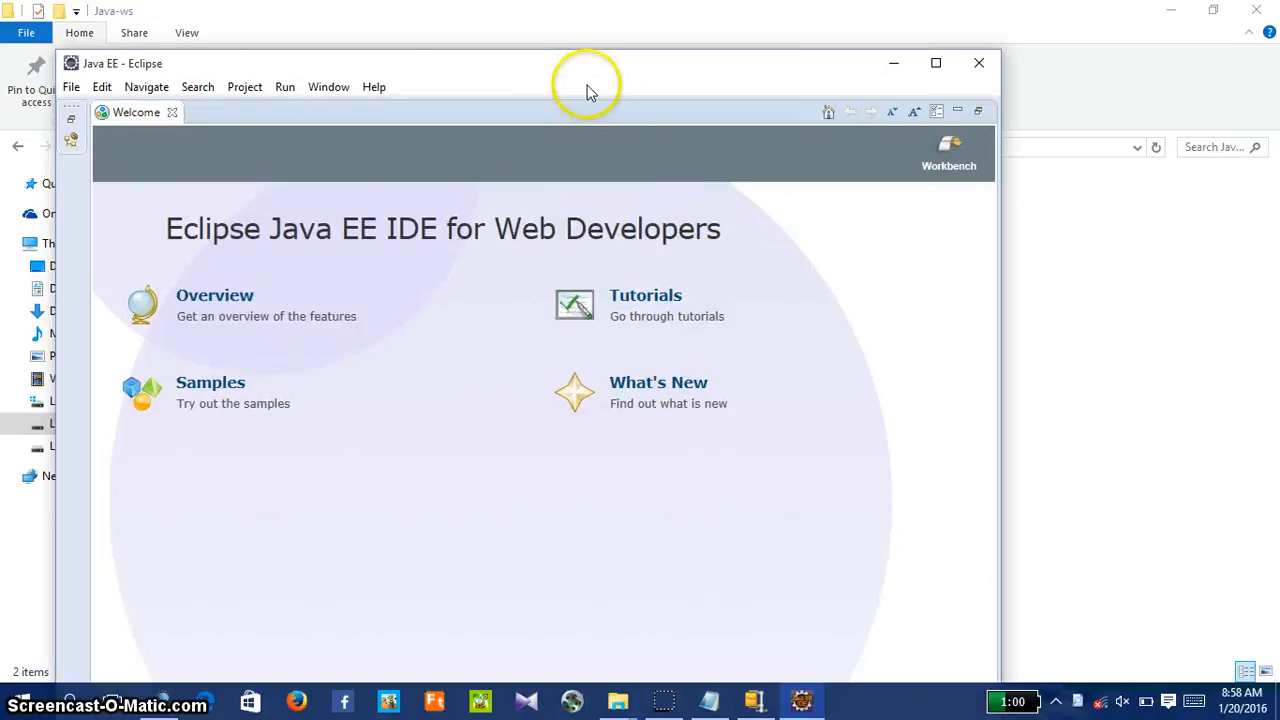
left_click_drag(588, 72, 675, 29)
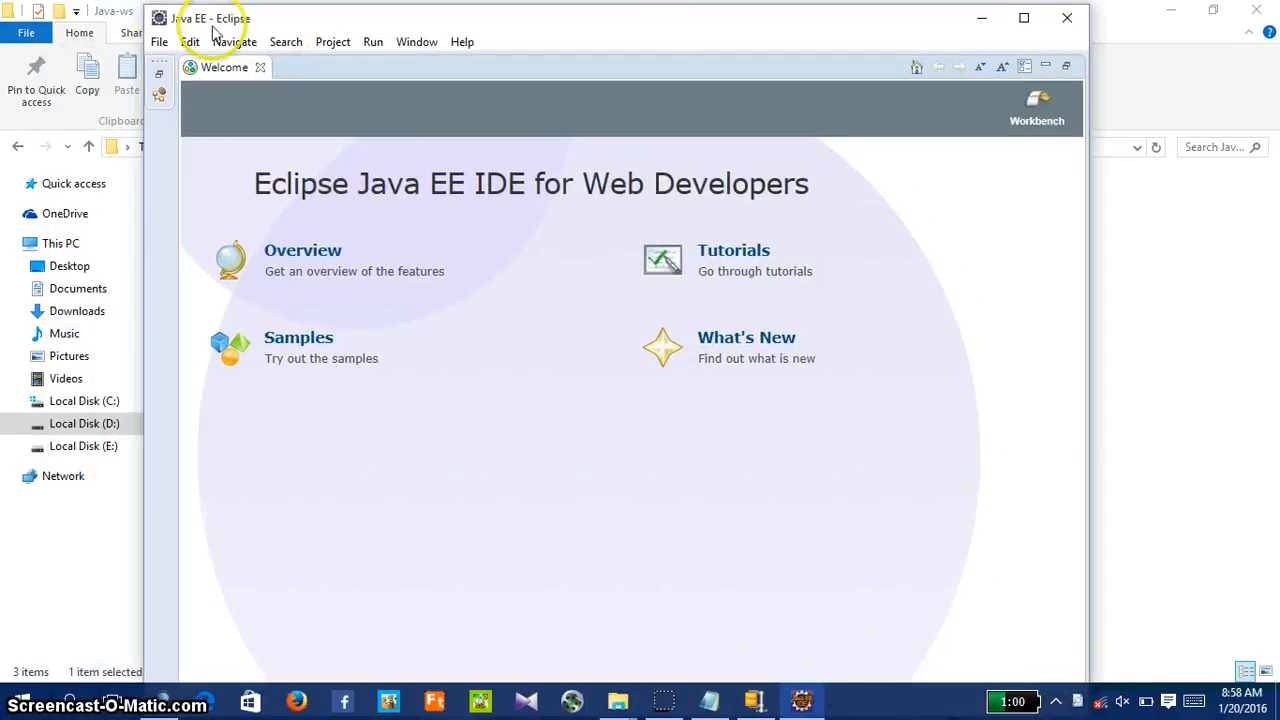
left_click(159, 41)
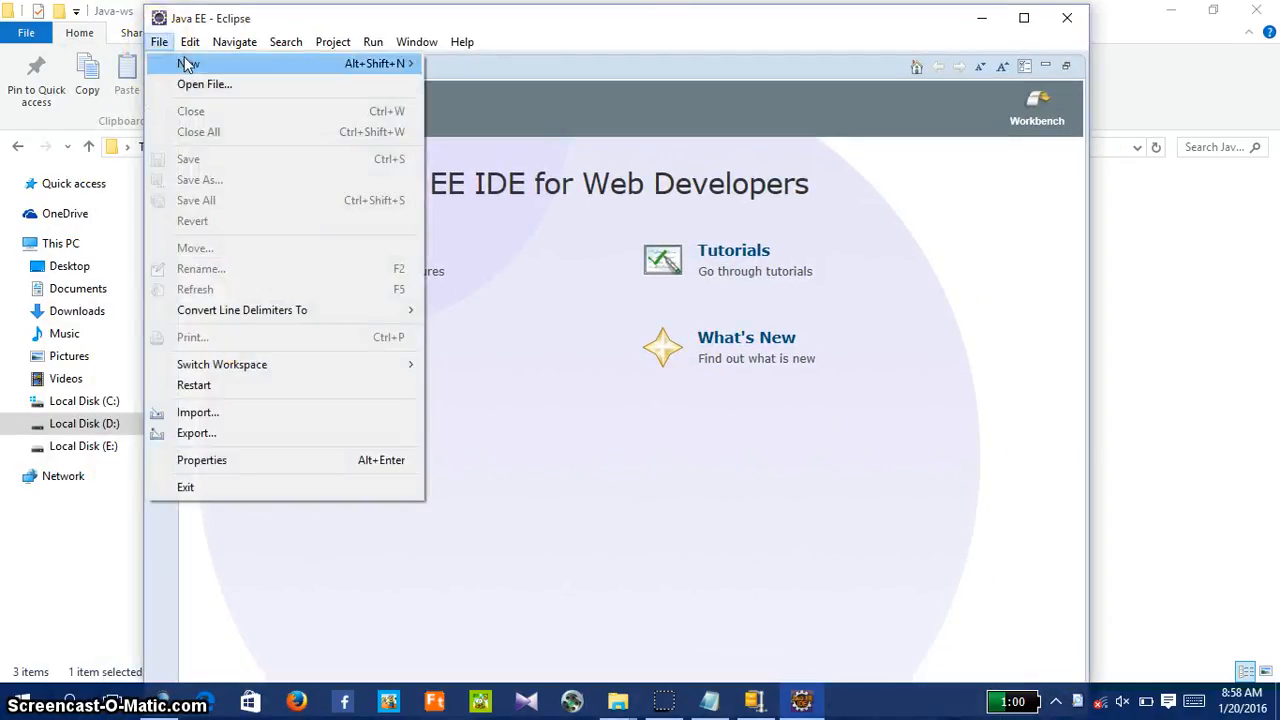
mouse_move(188, 64)
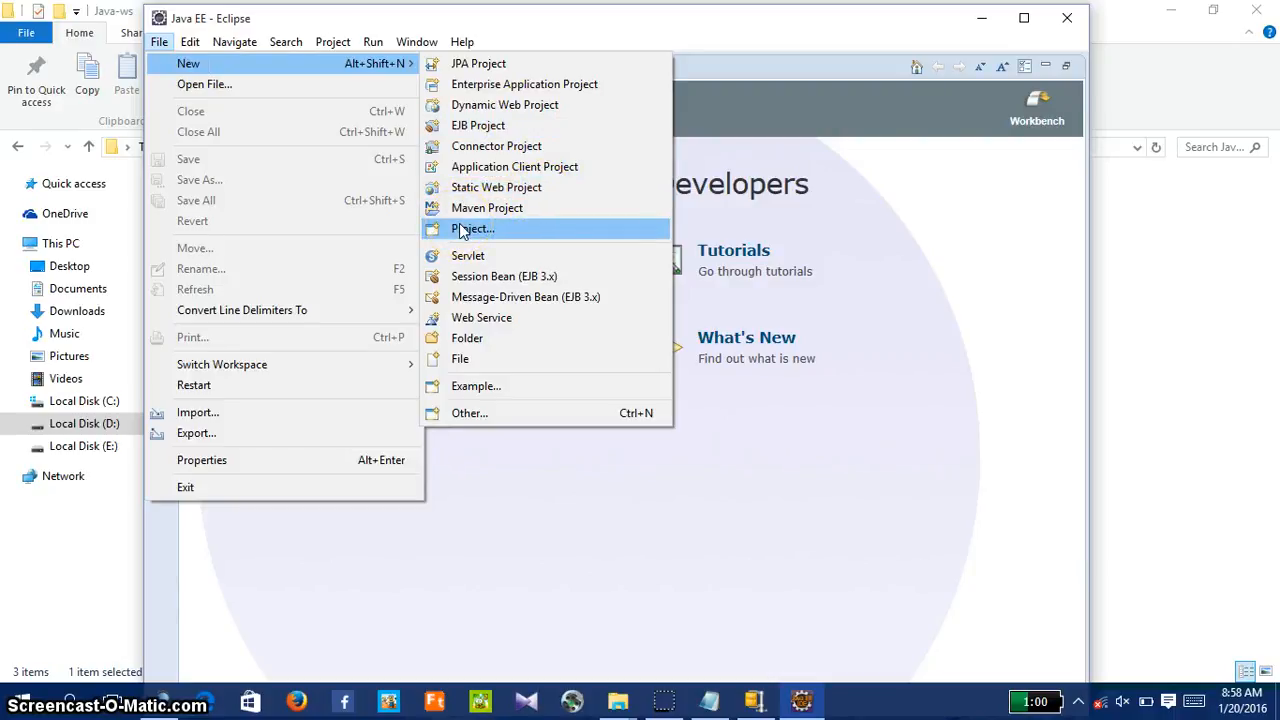
left_click(822, 484)
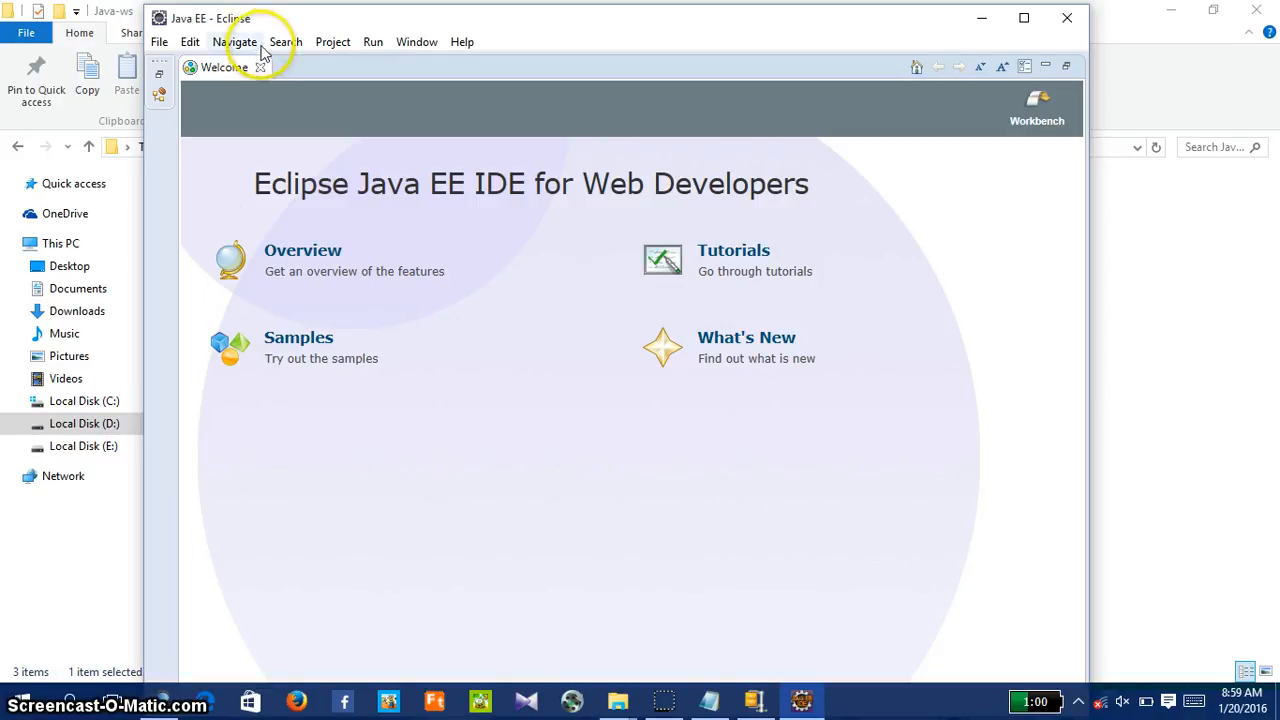
Step: Close the Welcome page and maximize the Eclipse window
left_click(260, 67)
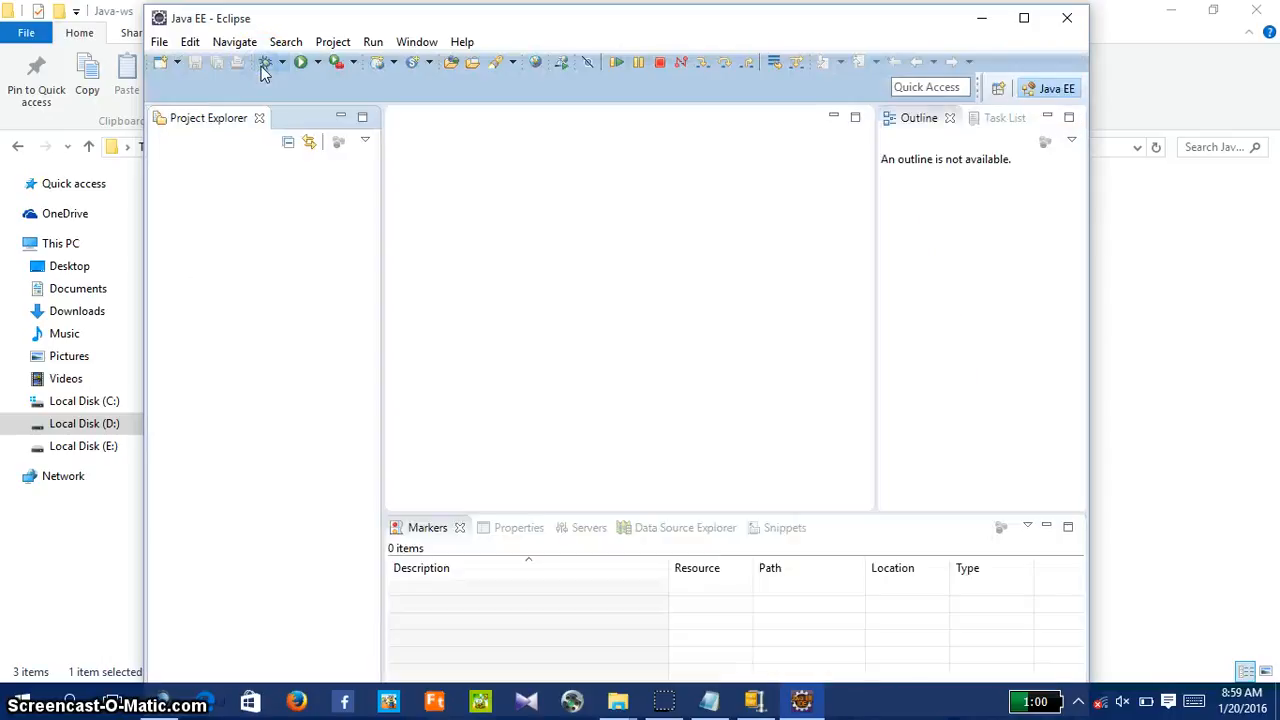
double_click(562, 22)
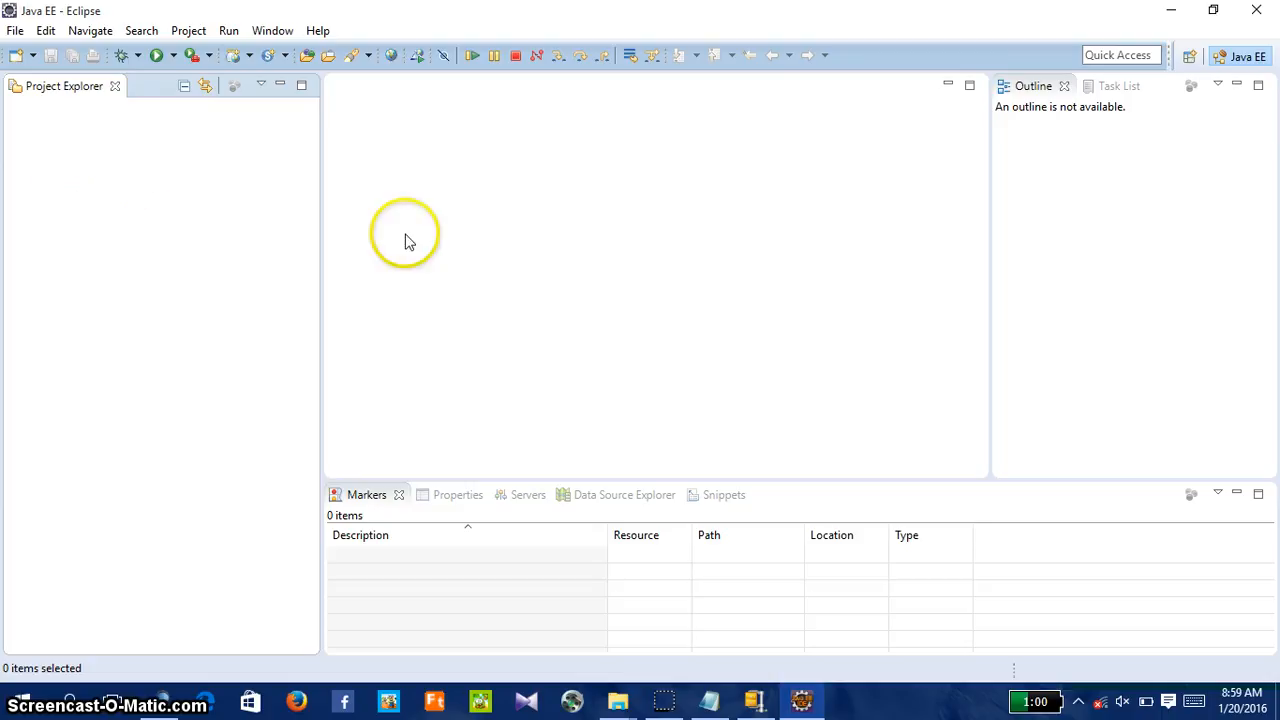
Step: Examine the contents of the Java-ws folder and its eclipse subfolder in File Explorer, and return to Eclipse
left_click(1176, 14)
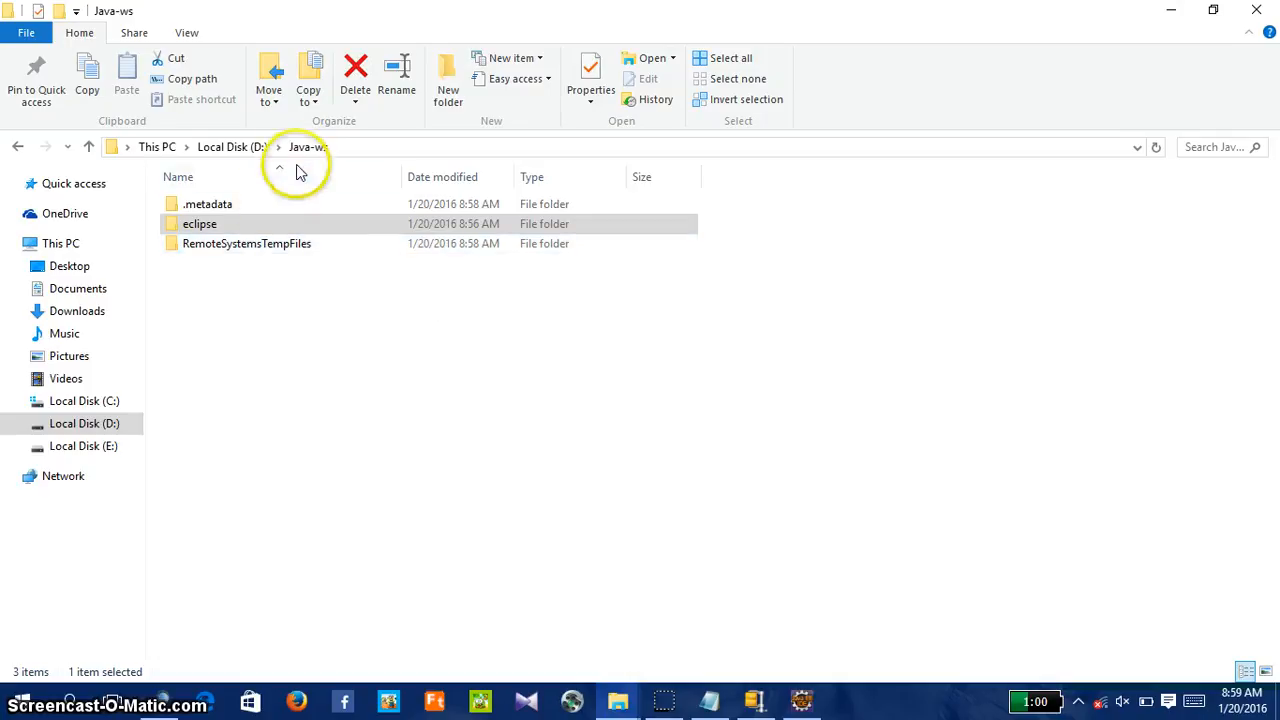
double_click(251, 226)
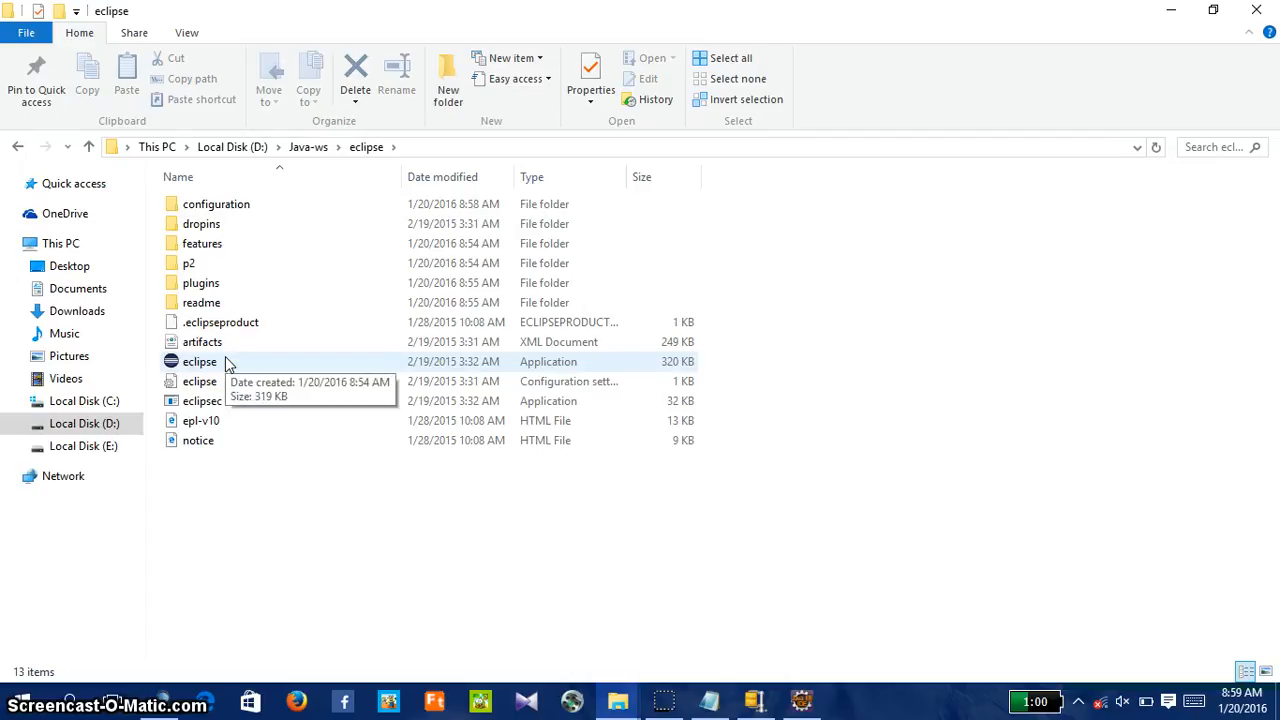
left_click(312, 150)
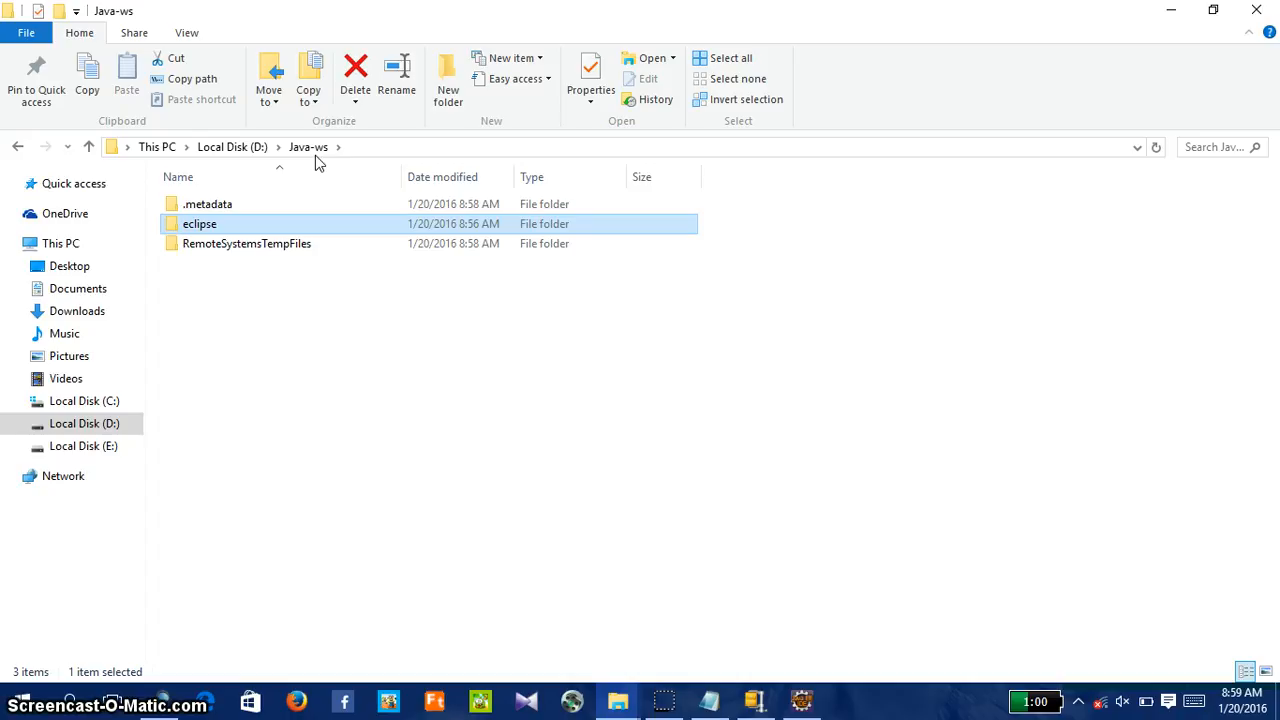
left_click(318, 336)
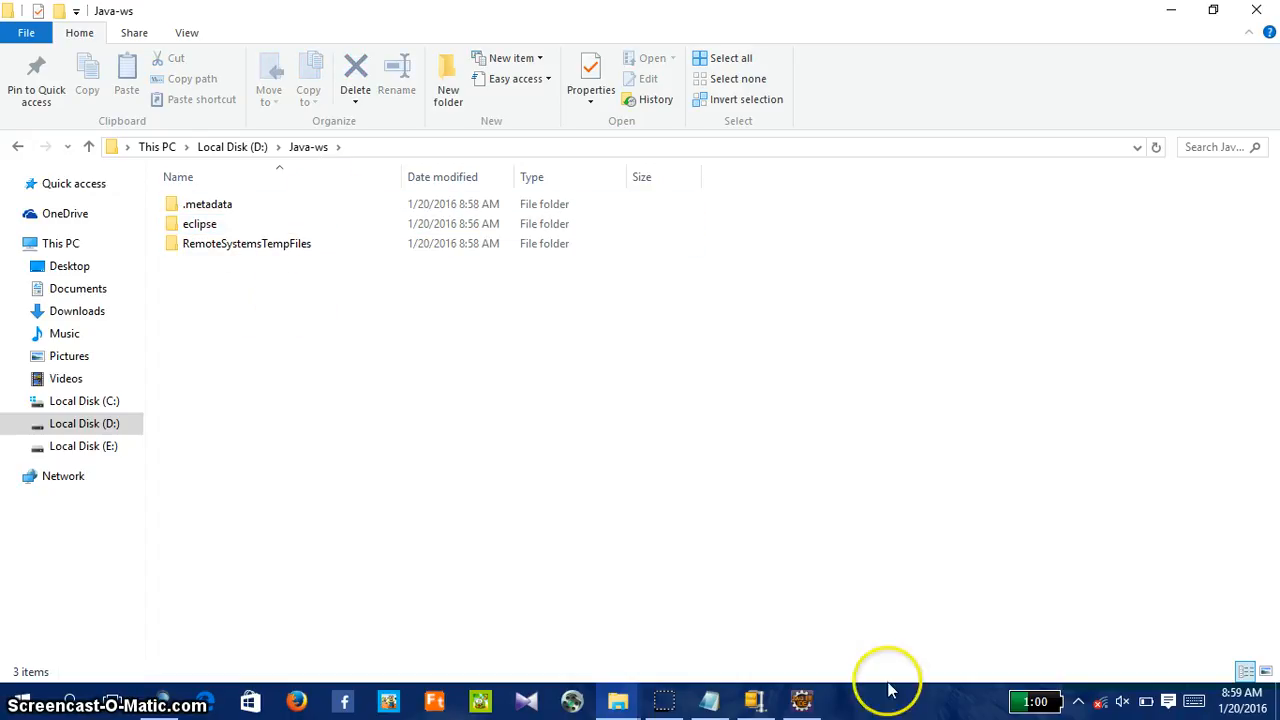
left_click(802, 702)
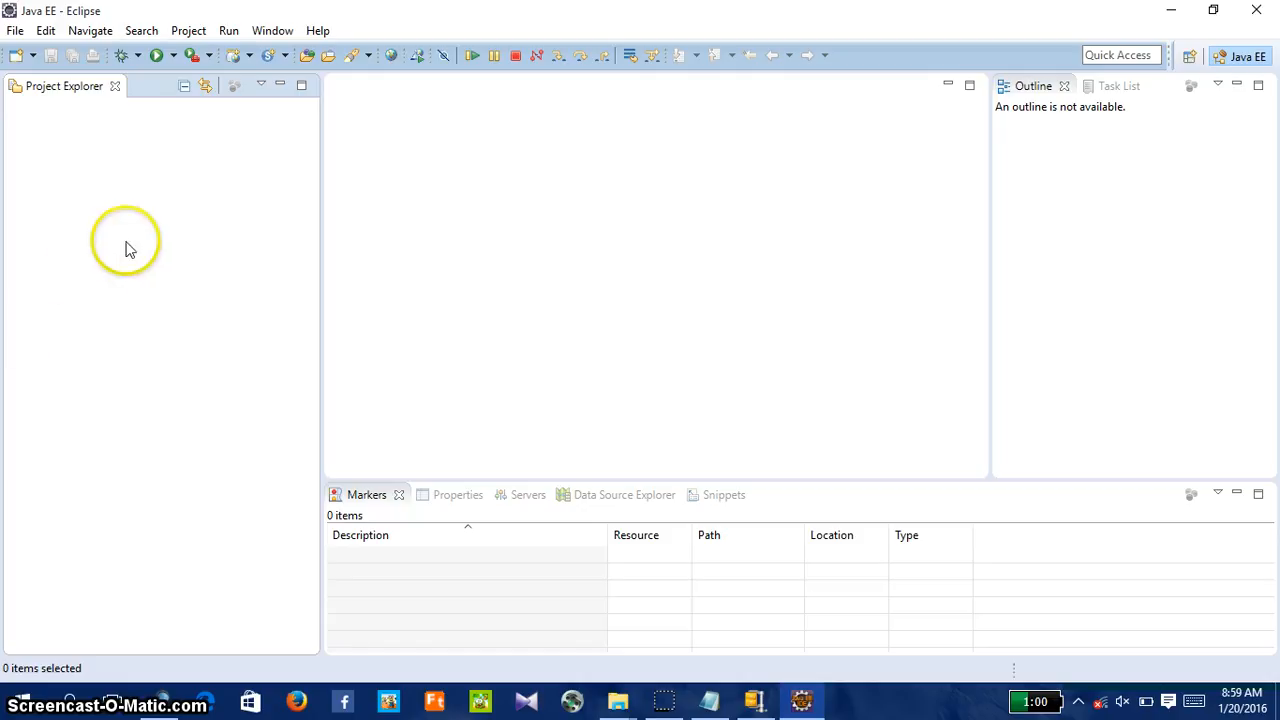
Step: Start a new Java Project from the full list of creation wizards
left_click(172, 229)
left_click(15, 30)
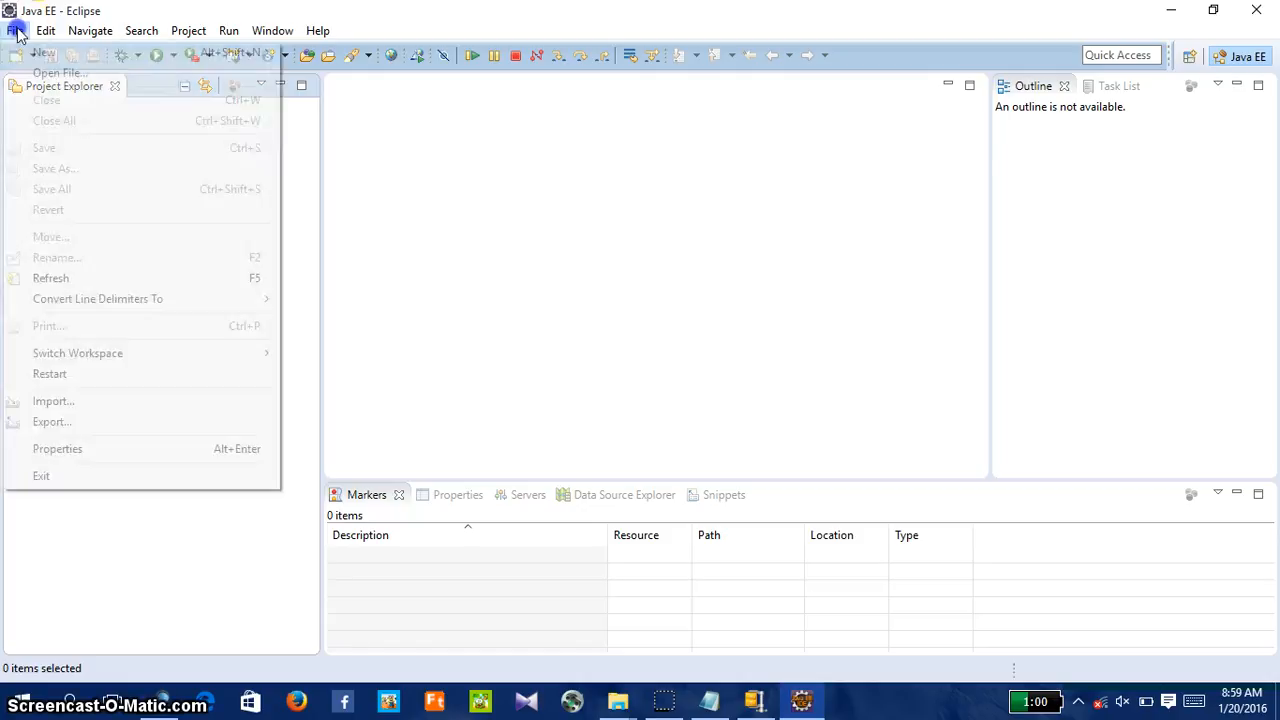
left_click(60, 71)
left_click(272, 30)
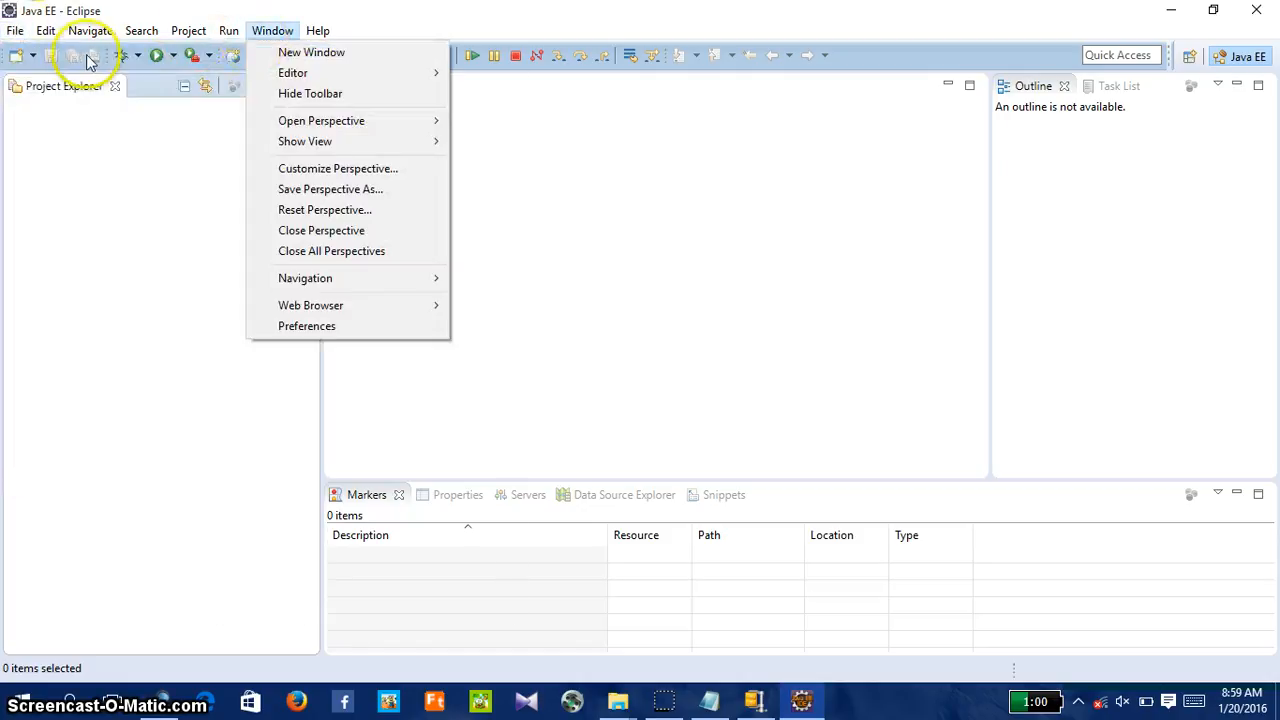
mouse_move(255, 54)
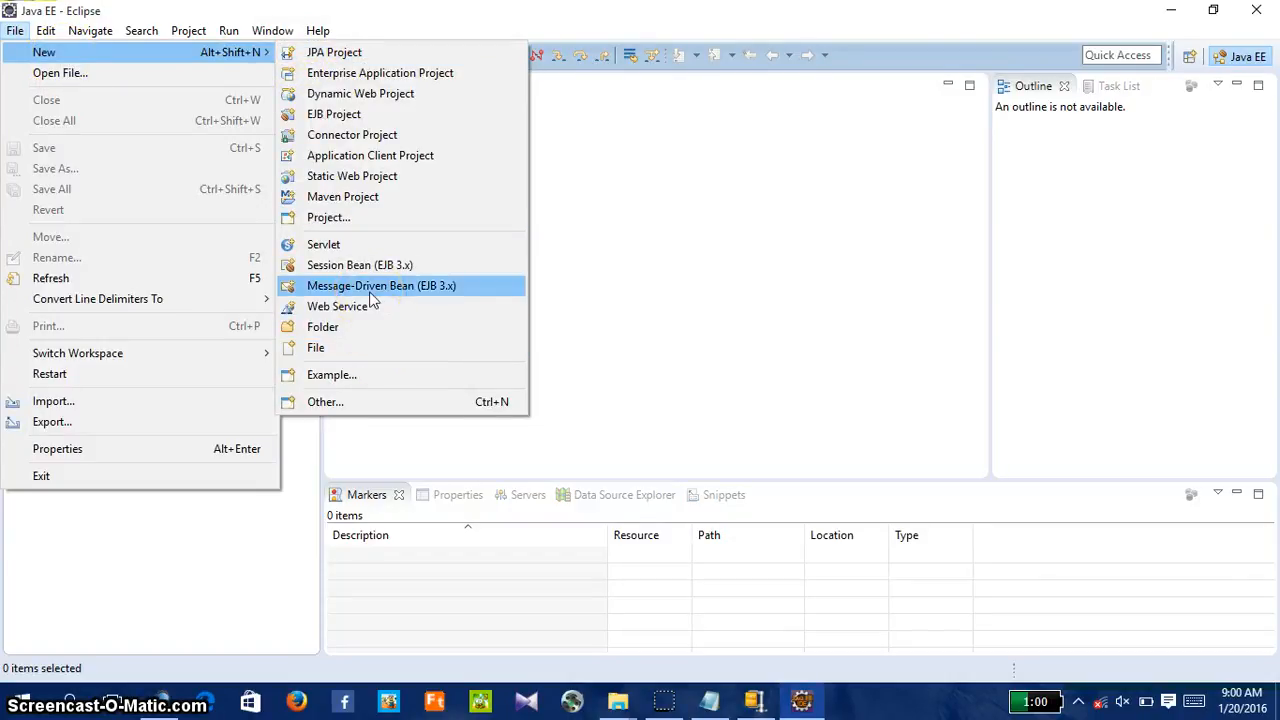
left_click(36, 54)
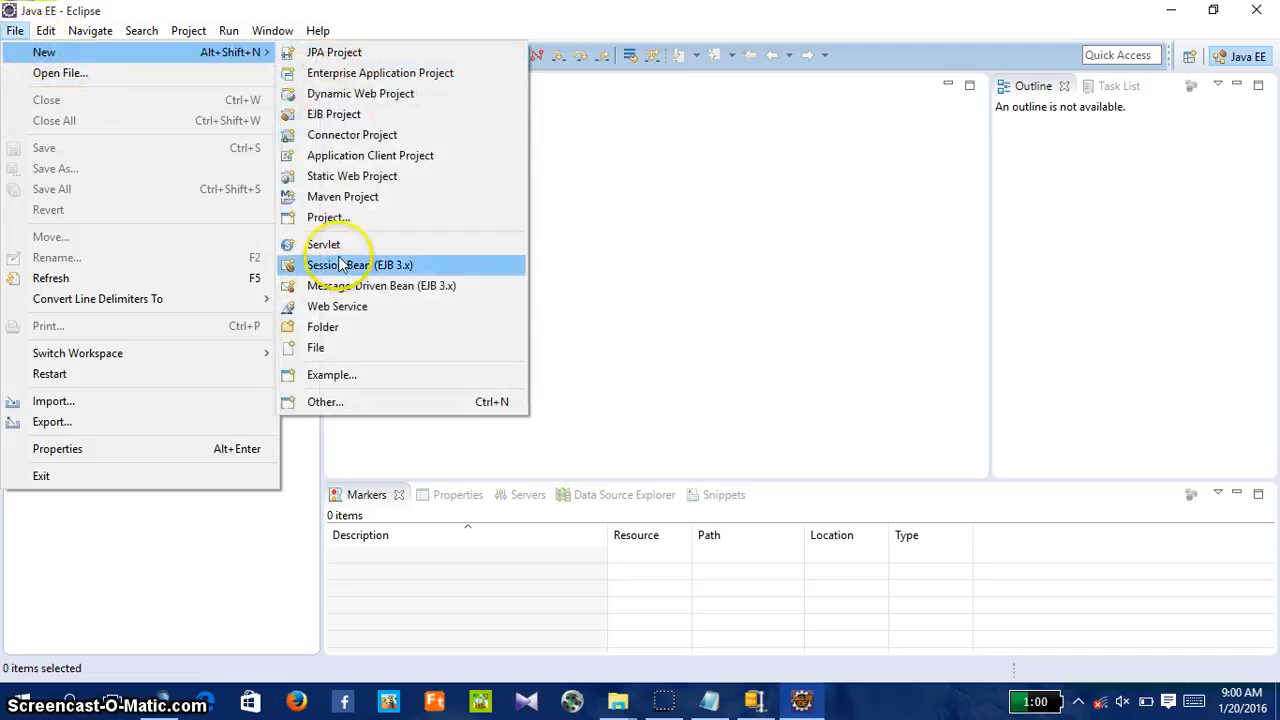
left_click(369, 404)
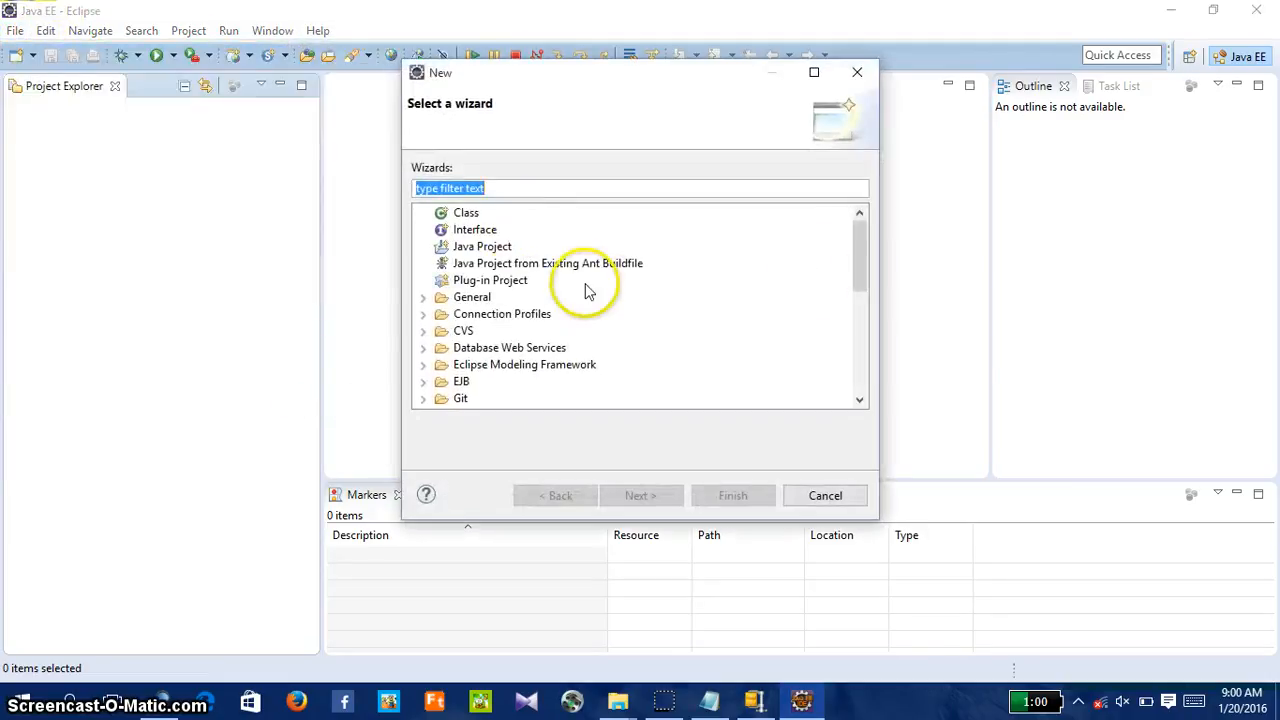
left_click(483, 249)
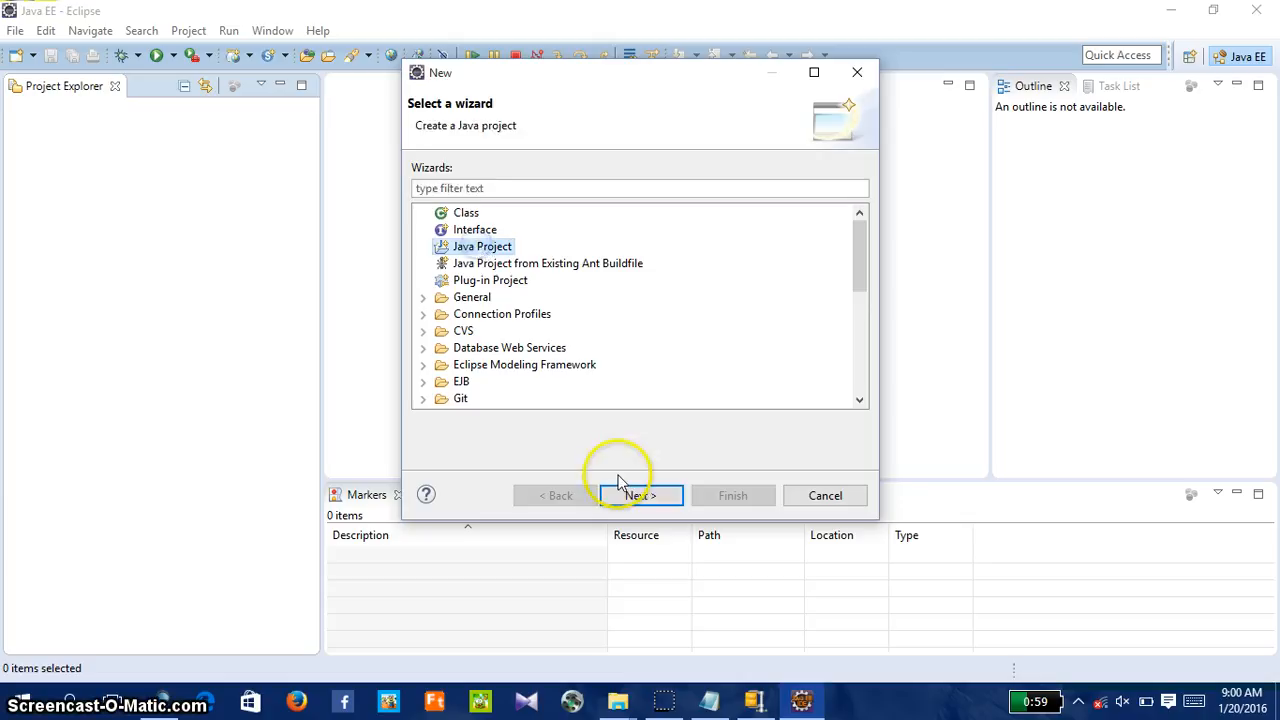
left_click(638, 497)
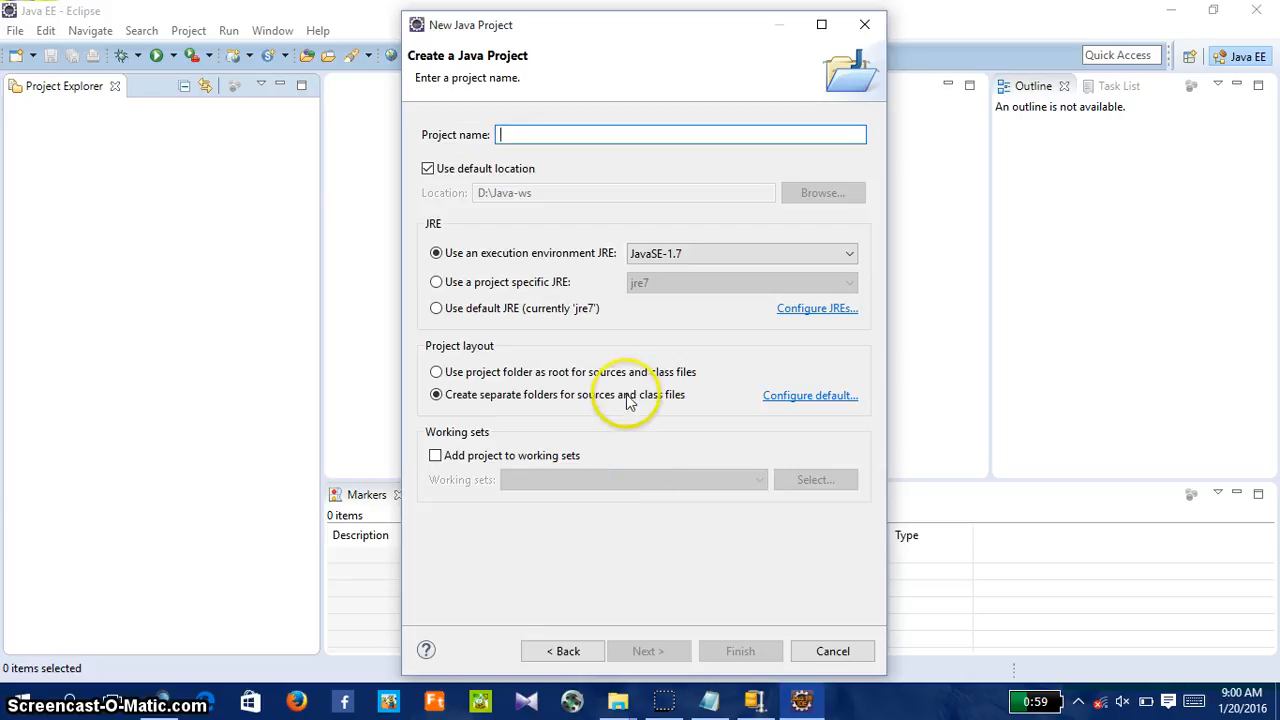
Step: Name the project JavaStudent and set it to use the default JRE
left_click(532, 136)
type("J")
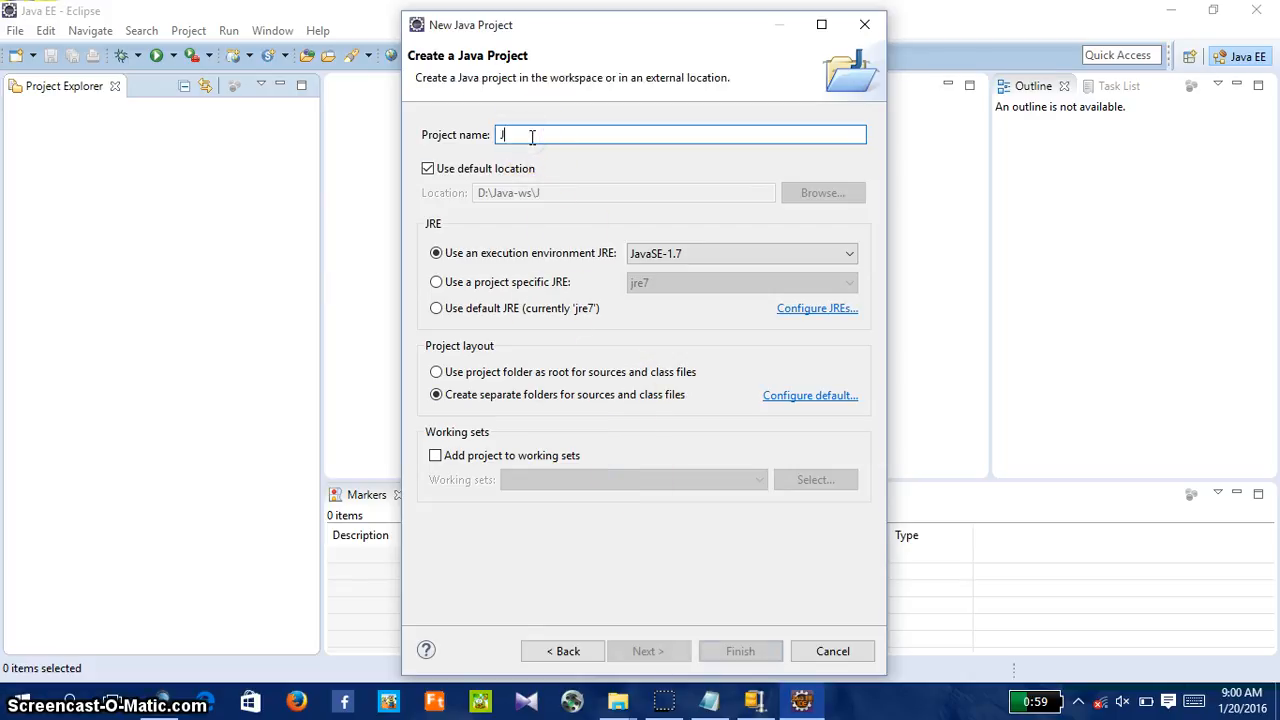
type("avaS")
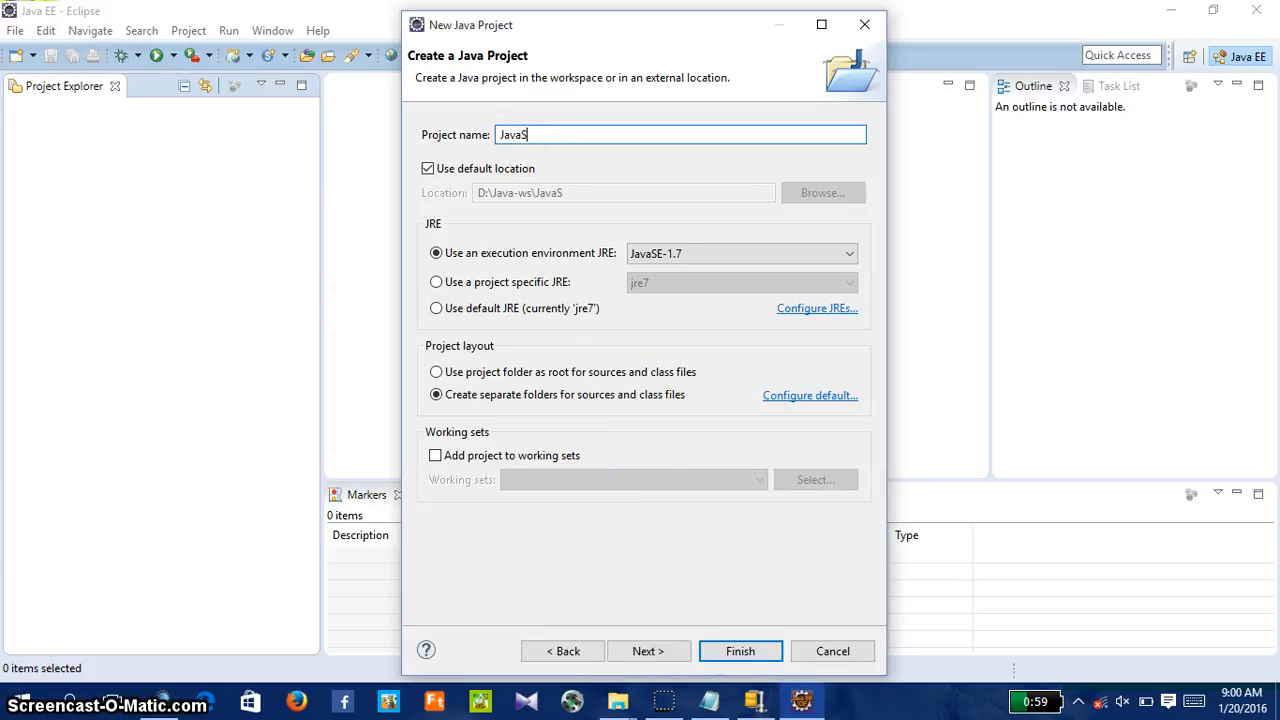
type("tudent")
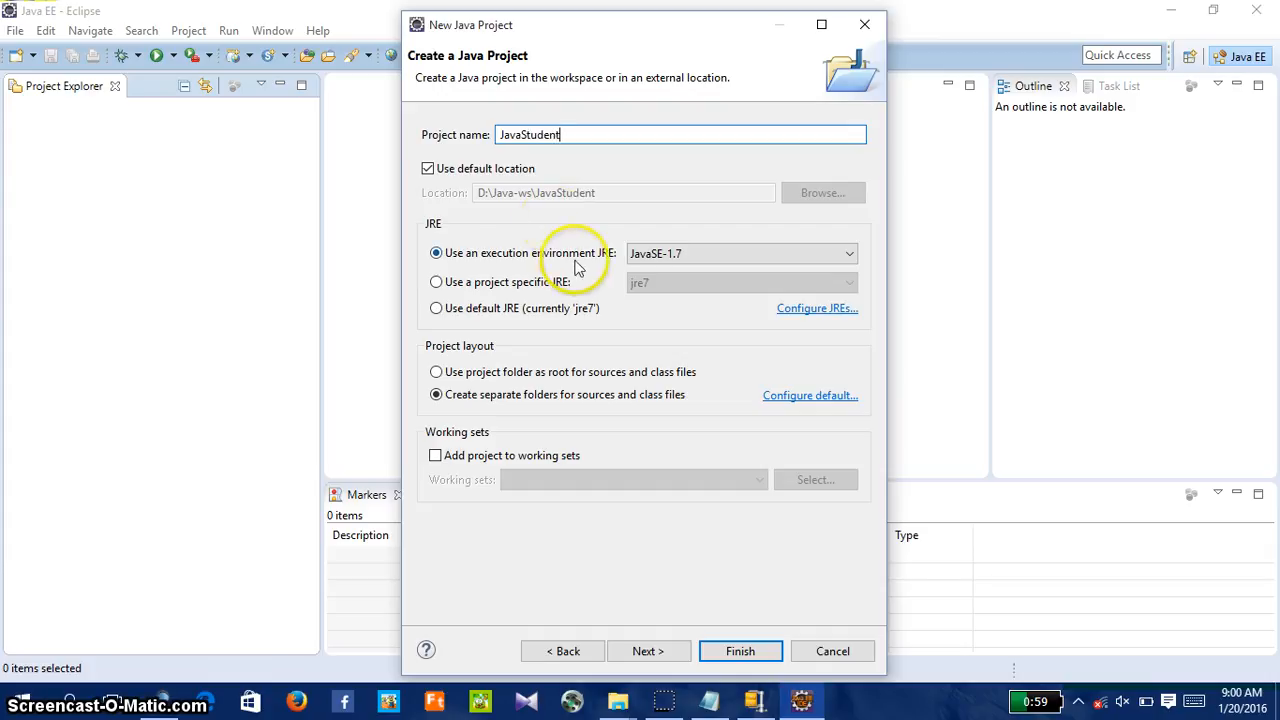
left_click(437, 308)
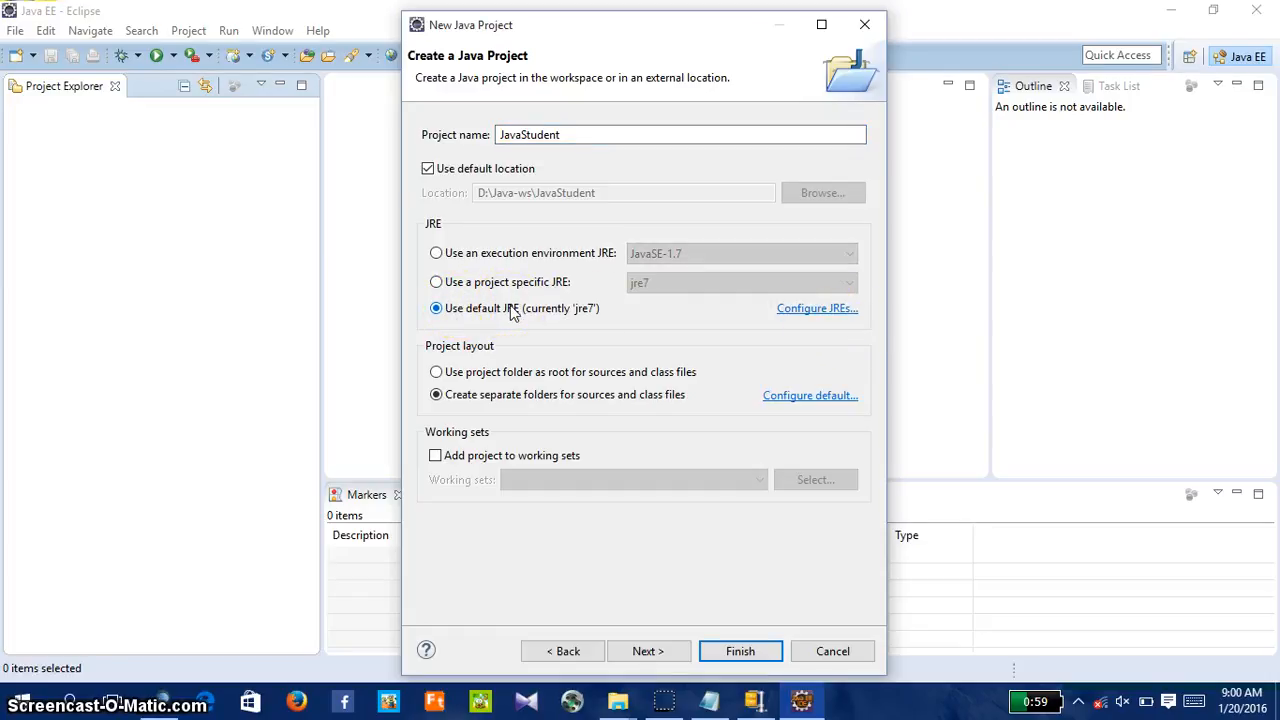
Step: Start adding a Standard VM to the installed JREs and browse This PC for its home directory
left_click(815, 309)
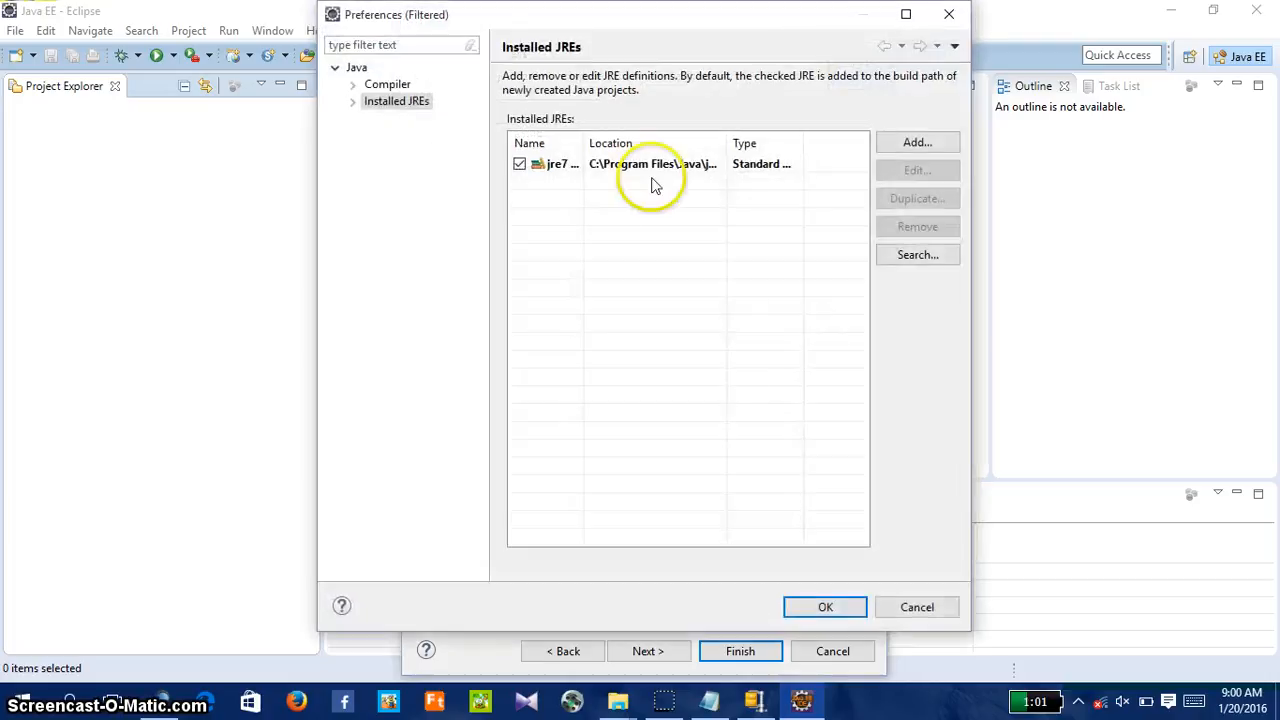
left_click(912, 145)
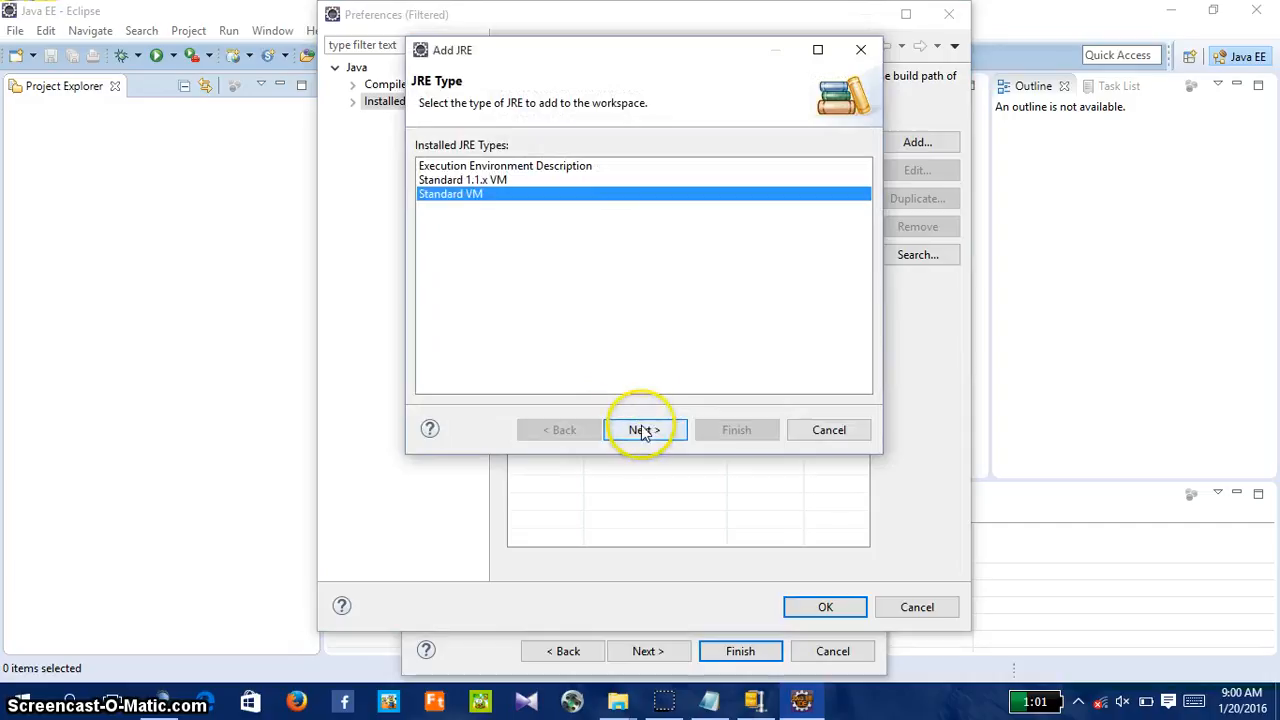
left_click(642, 428)
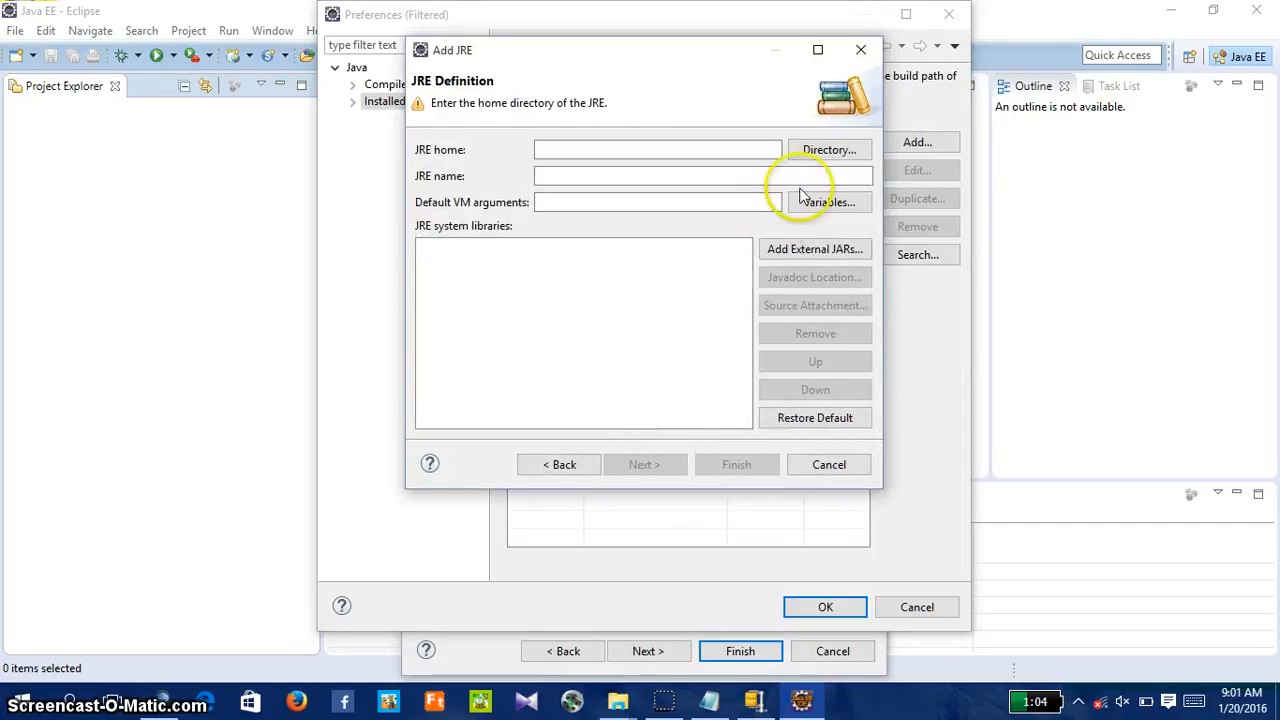
left_click(822, 155)
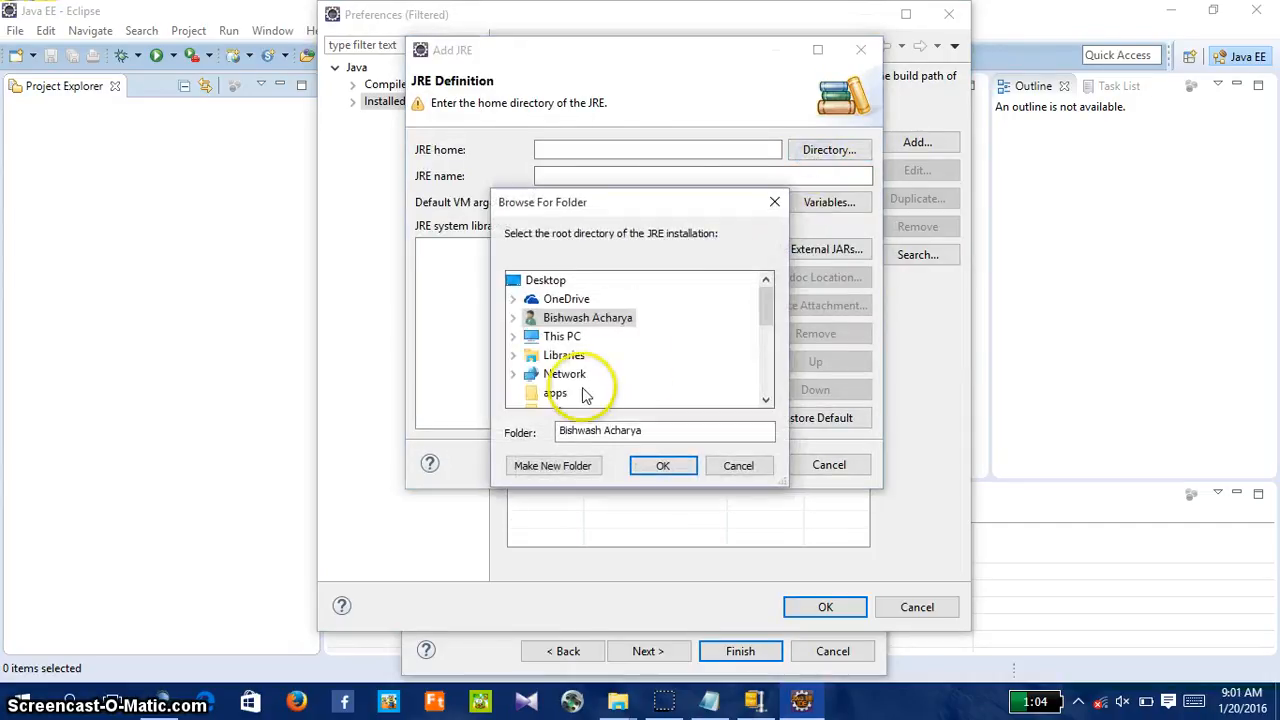
left_click(561, 338)
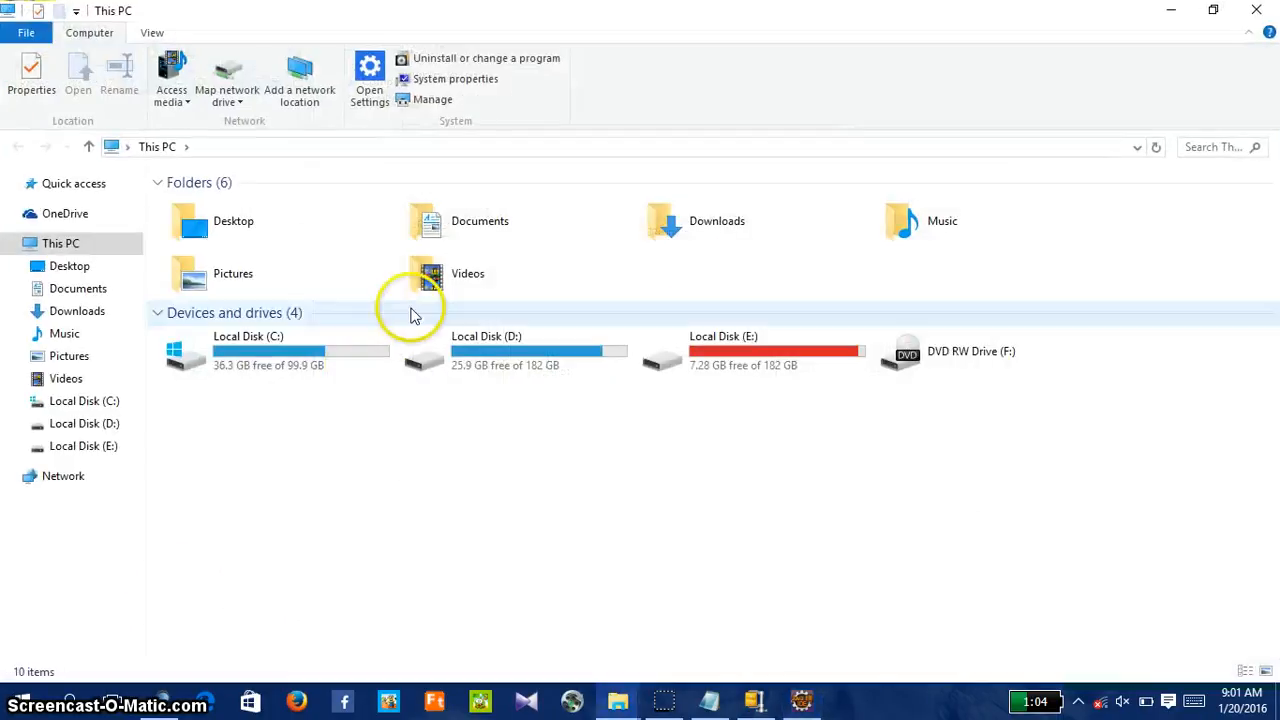
Step: Open C:\Program Files\Java\jdk1.7.0_75 in File Explorer and copy the folder's path
double_click(286, 352)
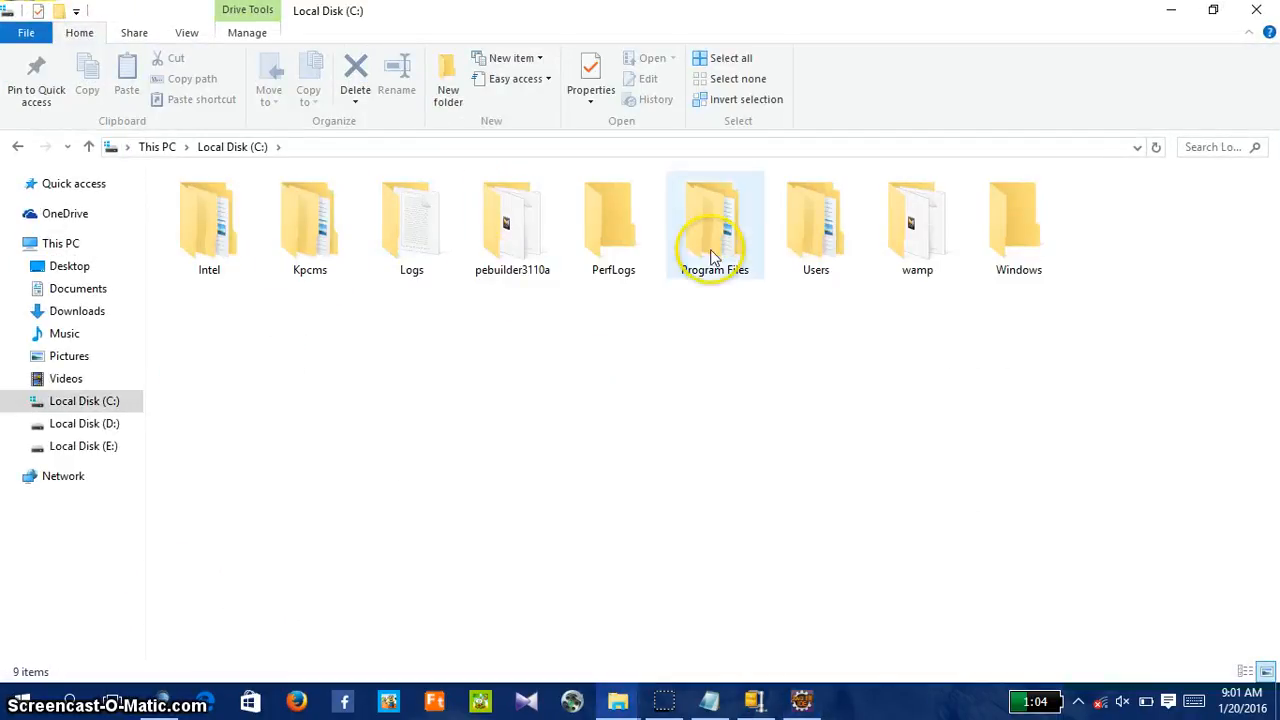
double_click(740, 215)
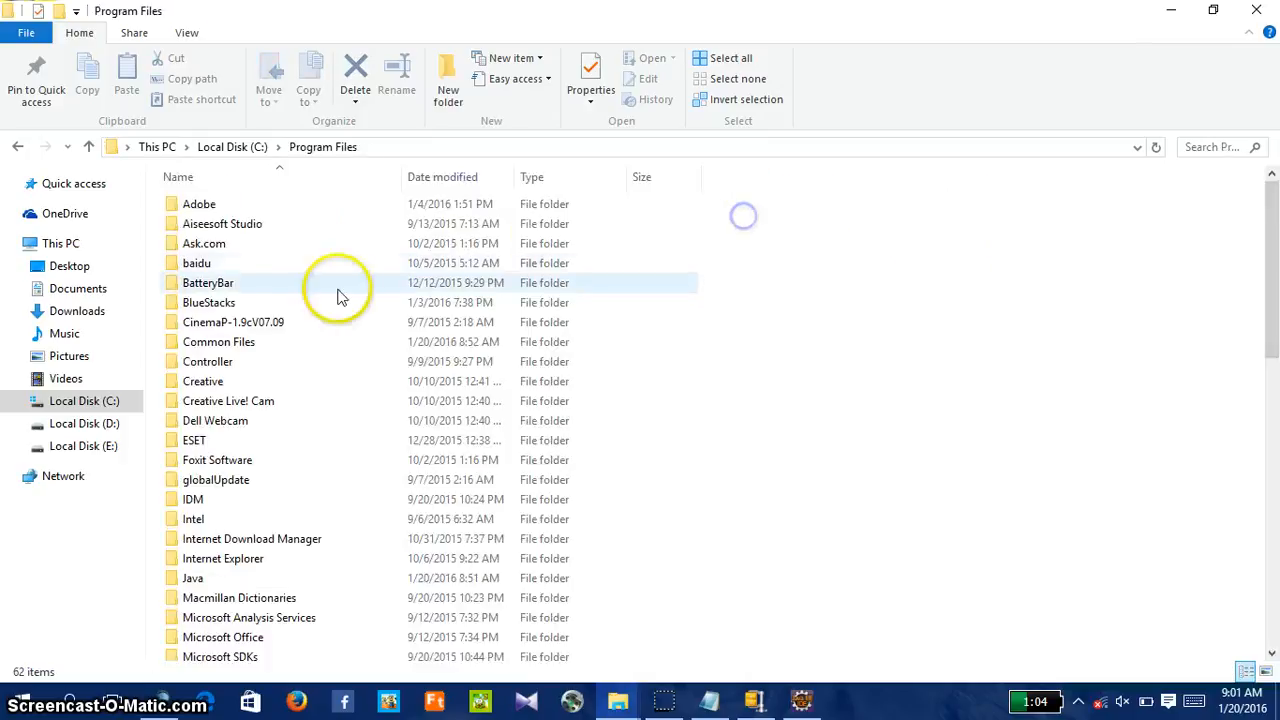
double_click(208, 578)
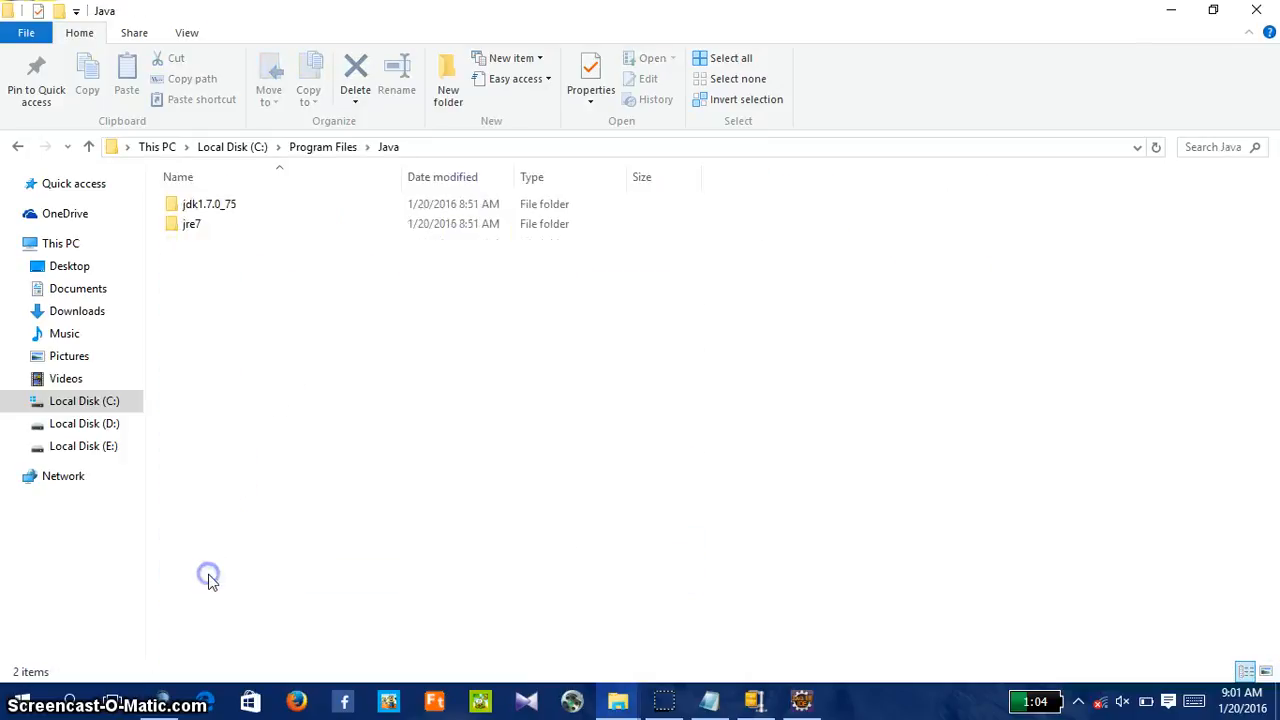
double_click(253, 207)
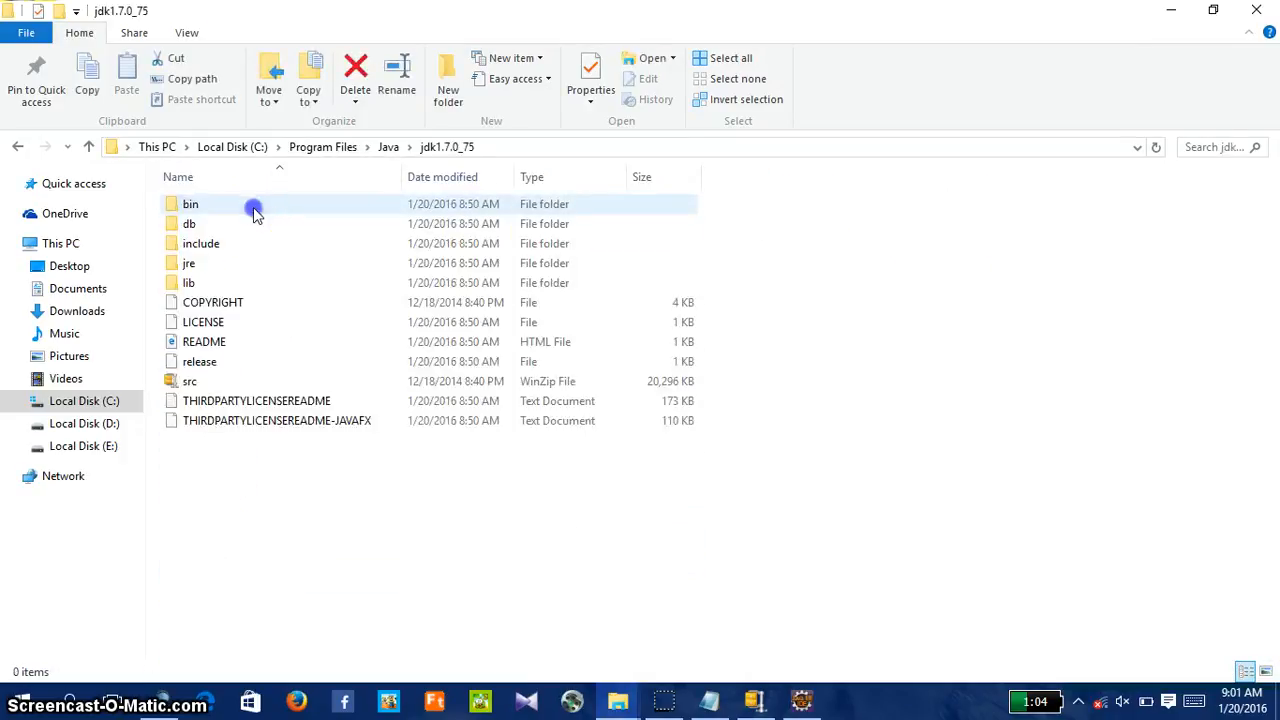
left_click(556, 147)
key("ctrl+c")
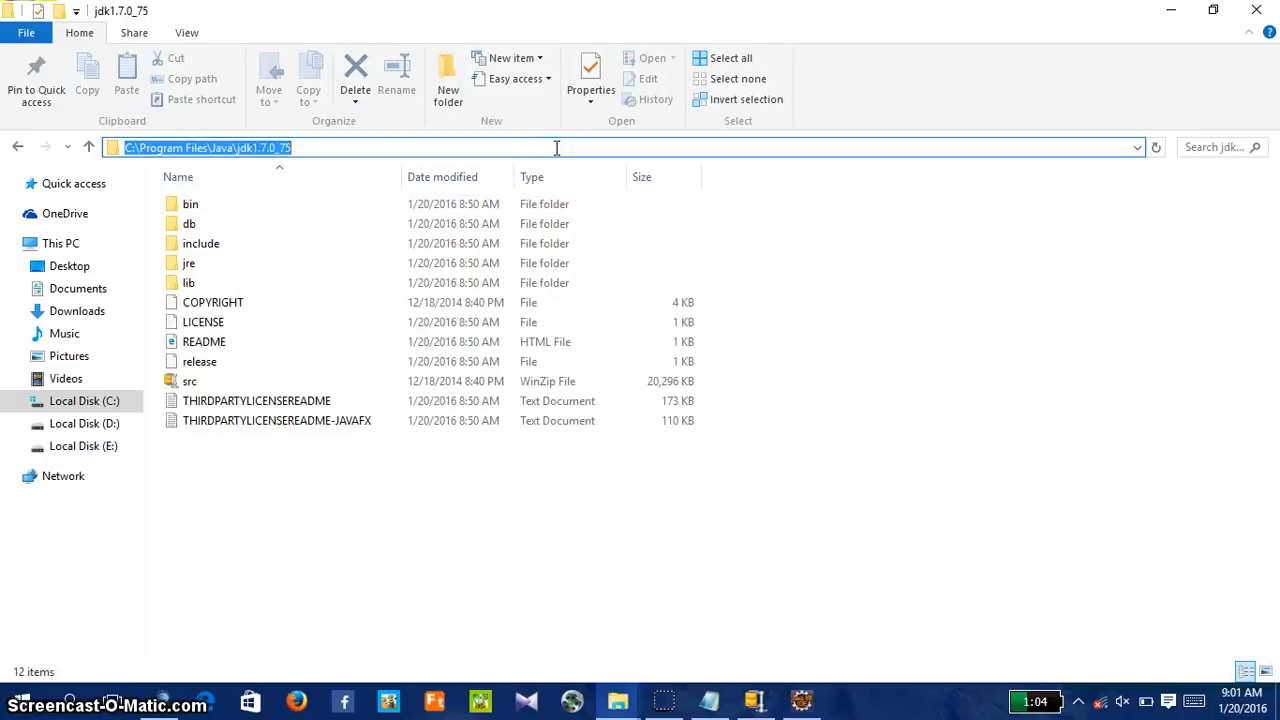
Step: Back in Eclipse, add the JRE with home C:\Program Files\Java\jdk1.7.0_75 and make it the default installed JRE
left_click(800, 697)
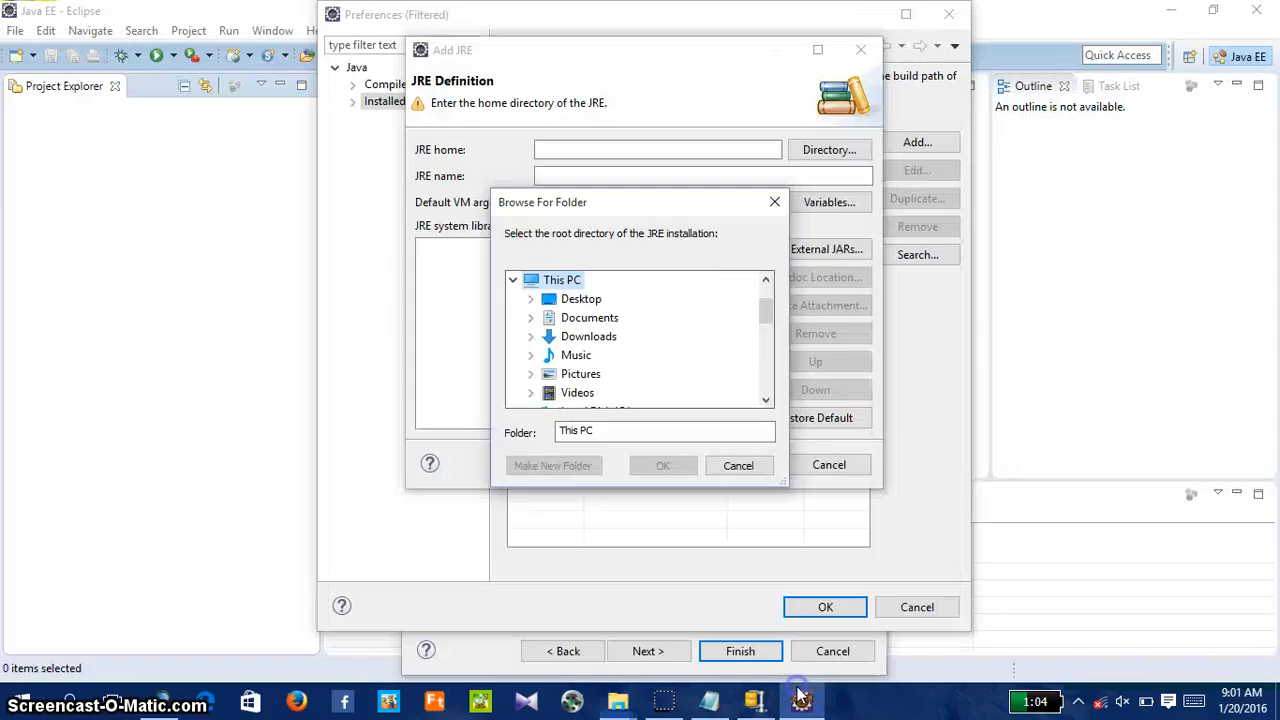
left_click(773, 205)
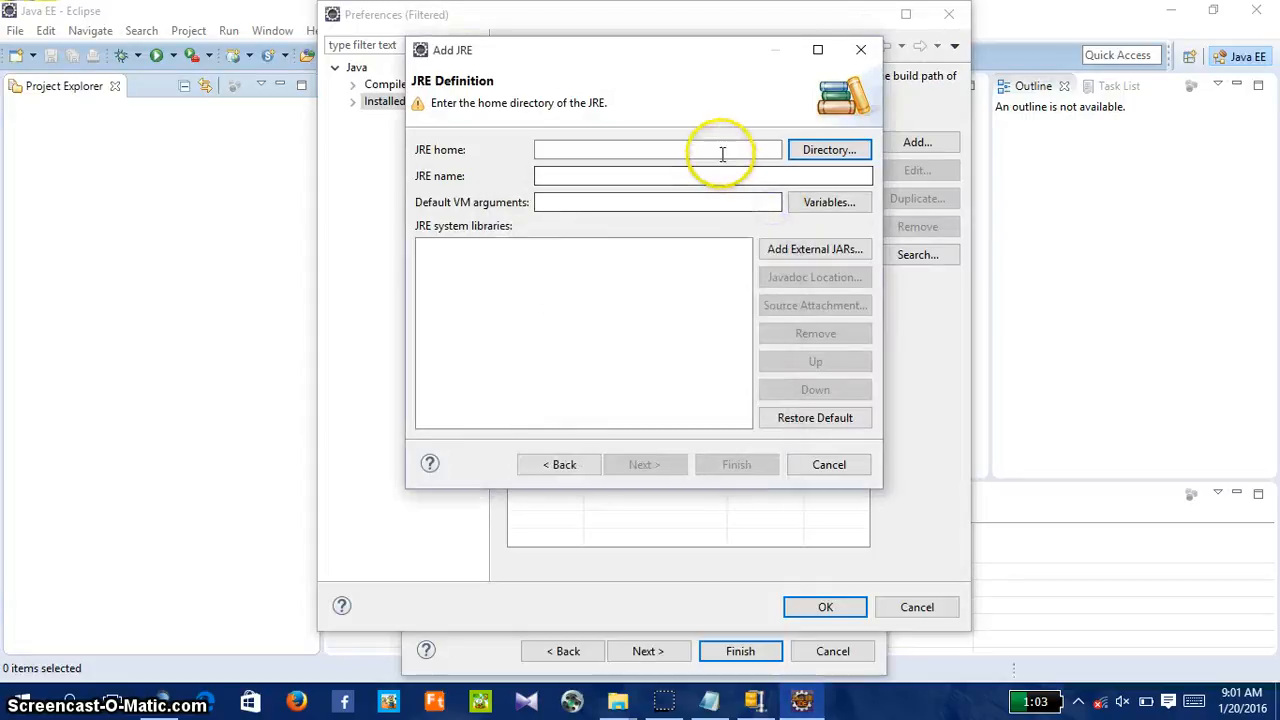
left_click(718, 150)
key("ctrl+v")
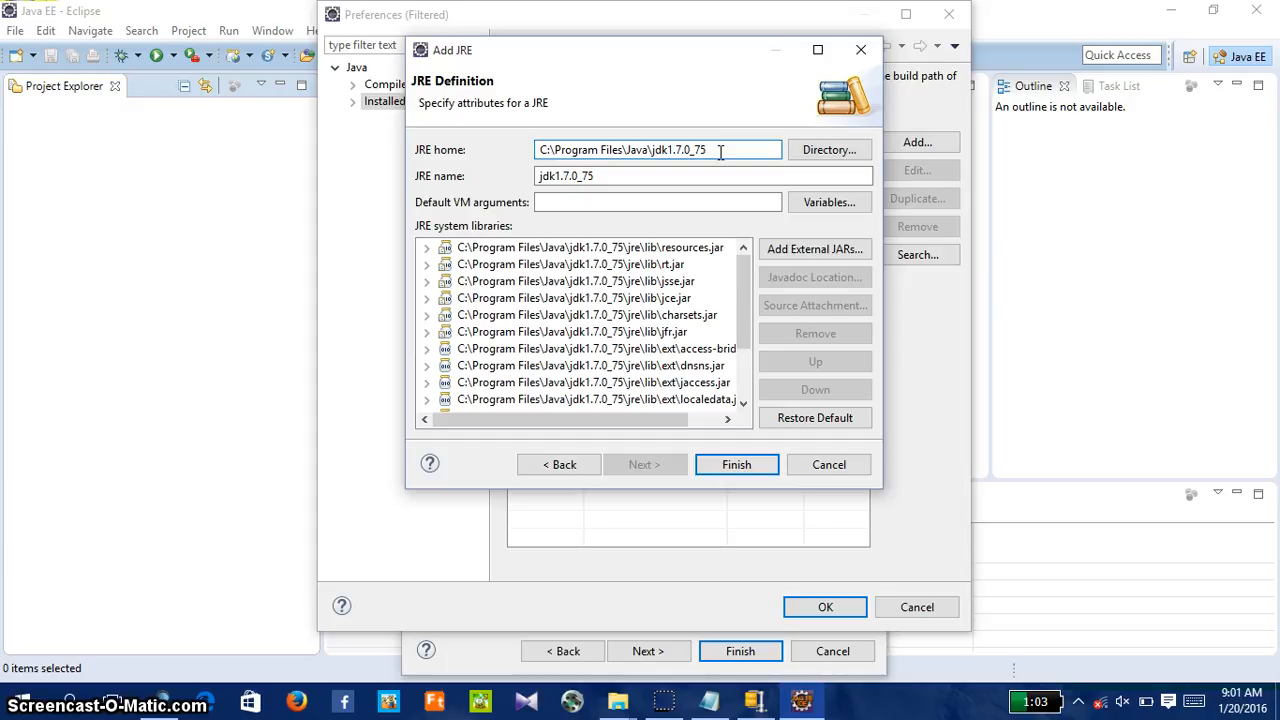
left_click(734, 465)
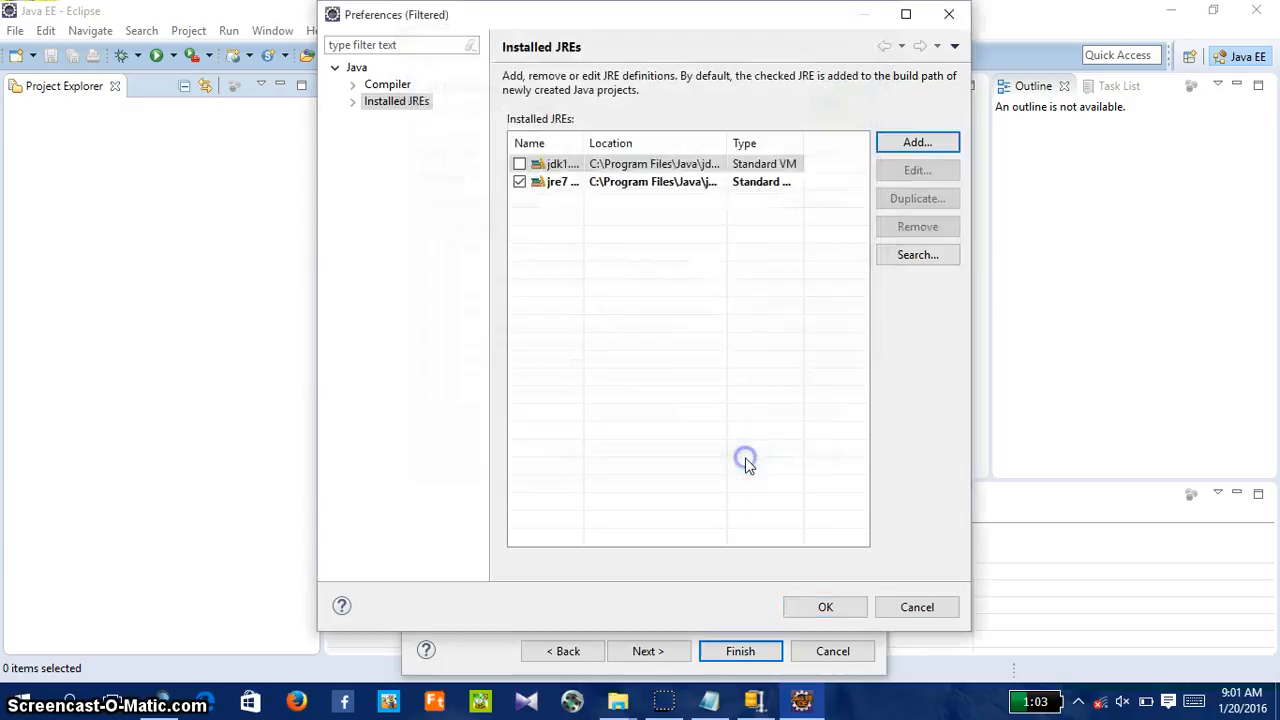
left_click(520, 164)
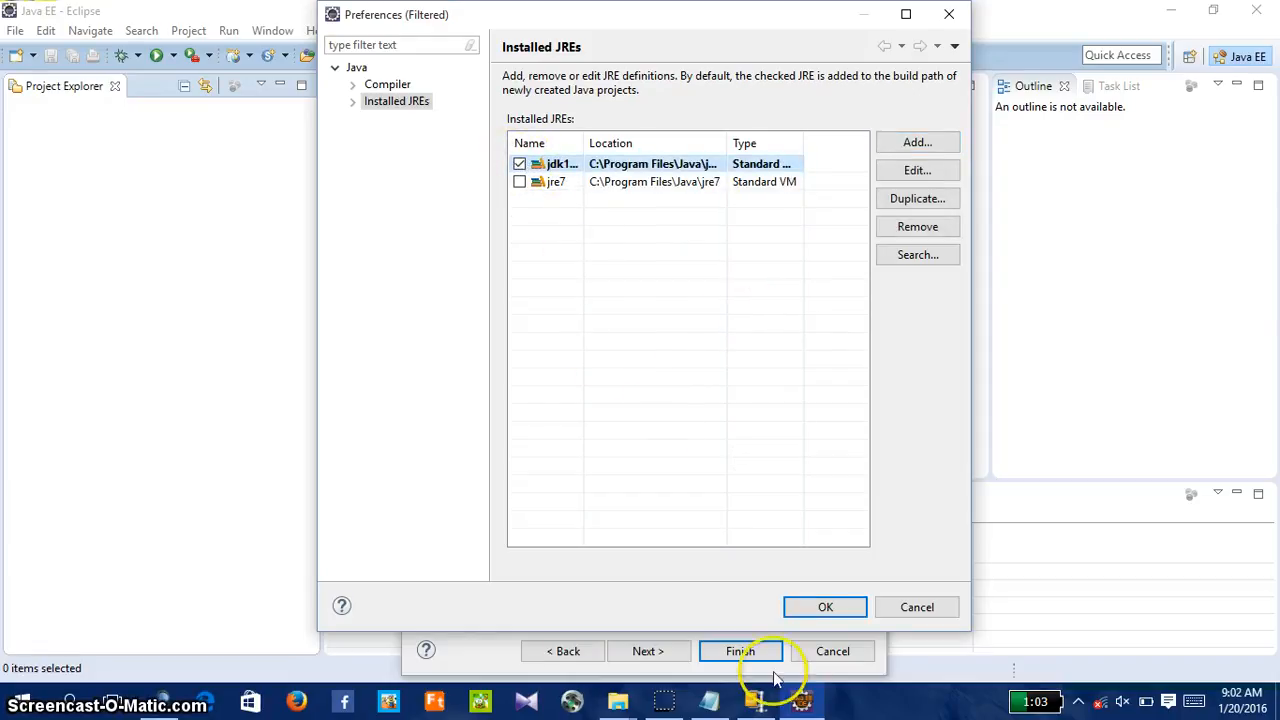
left_click(825, 607)
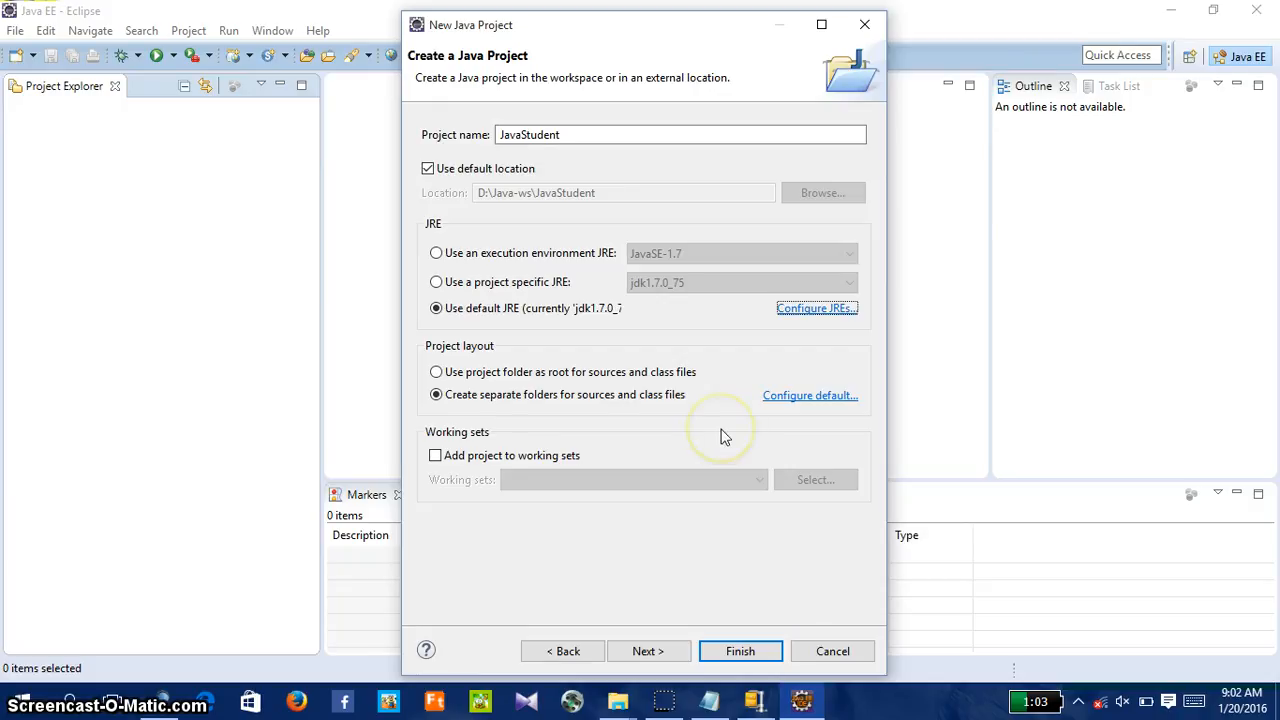
Step: Finish creating the JavaStudent project and open its associated Java perspective
left_click(740, 651)
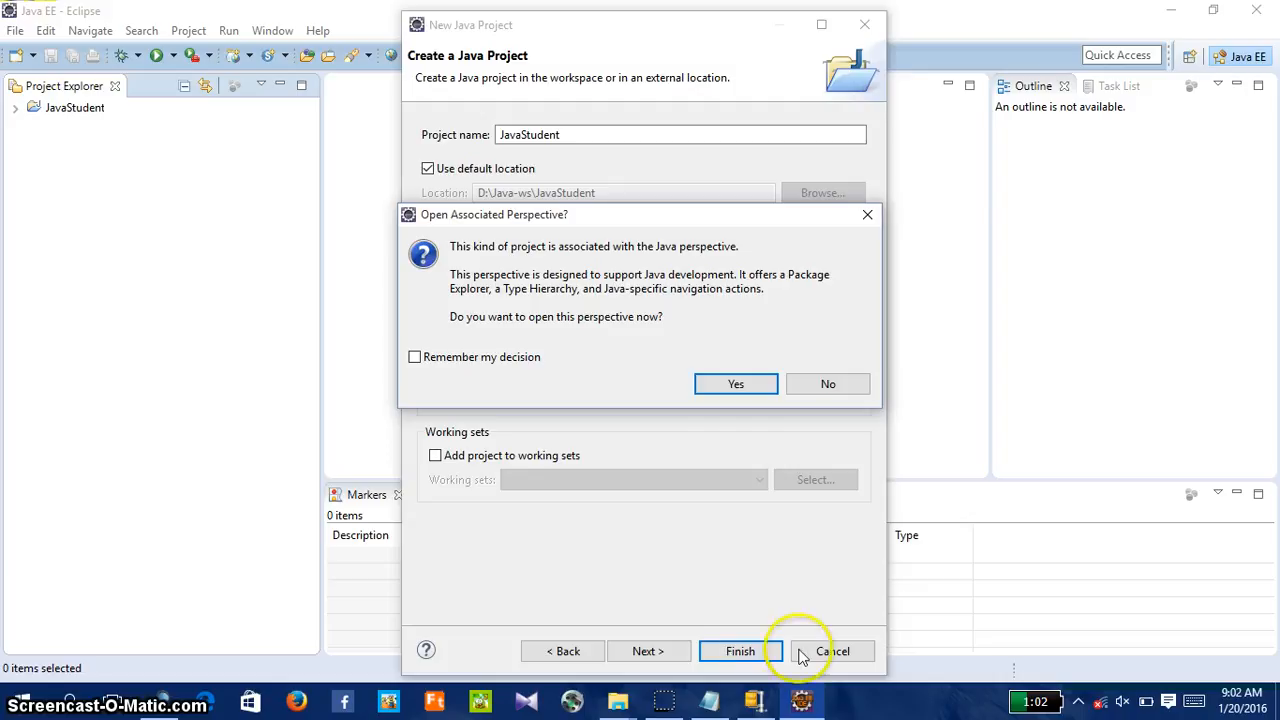
left_click(723, 385)
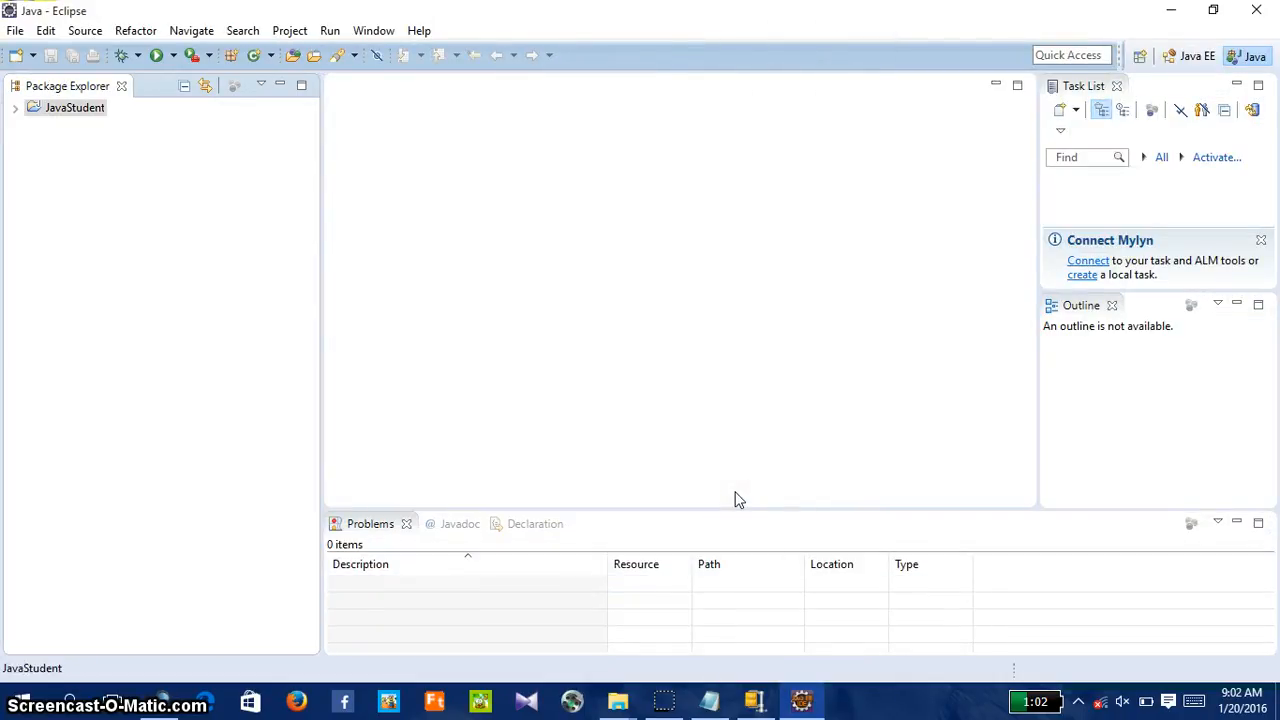
Step: Create a public class named HelloWorld in the src folder of the JavaStudent project, using the default package
left_click(15, 108)
left_click(70, 127)
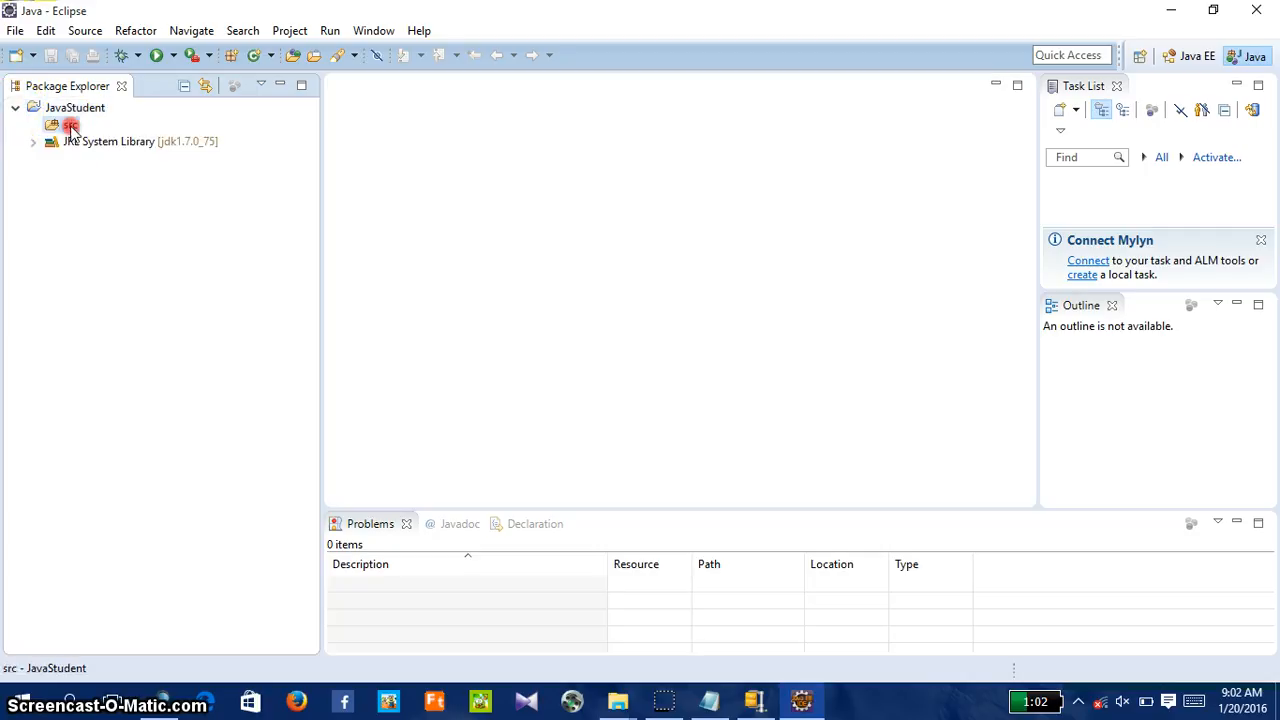
right_click(70, 127)
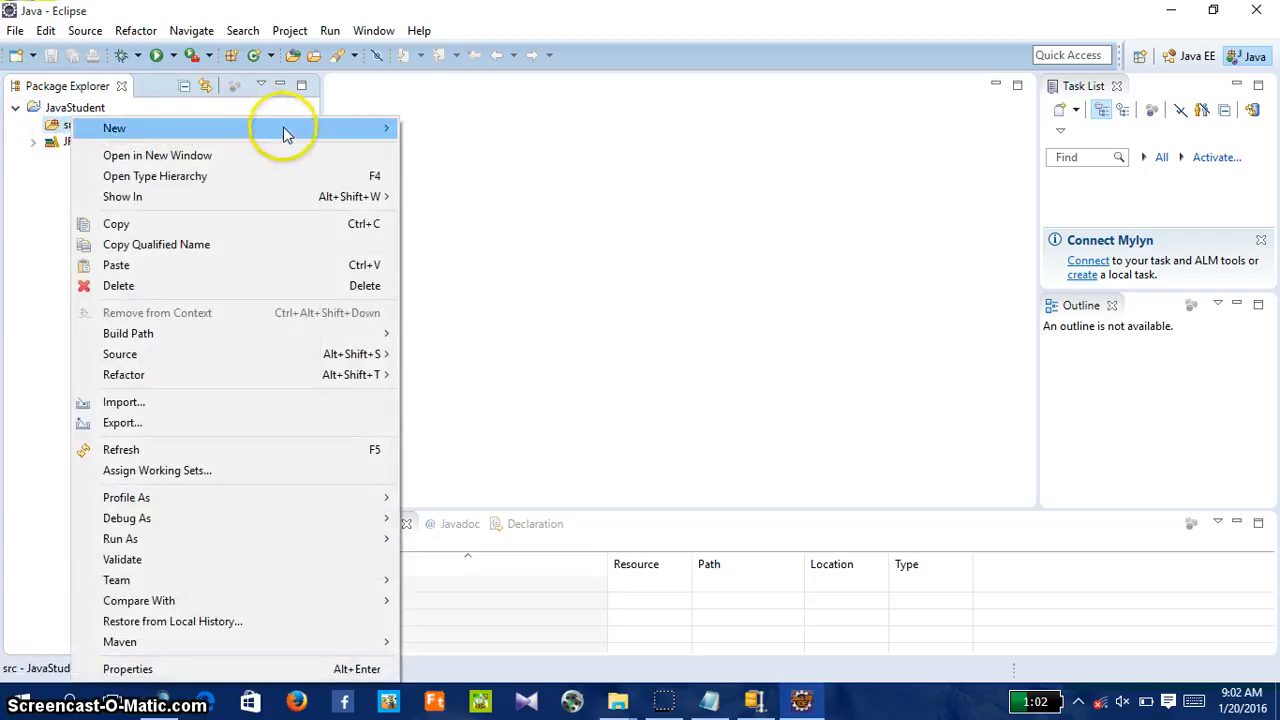
mouse_move(286, 128)
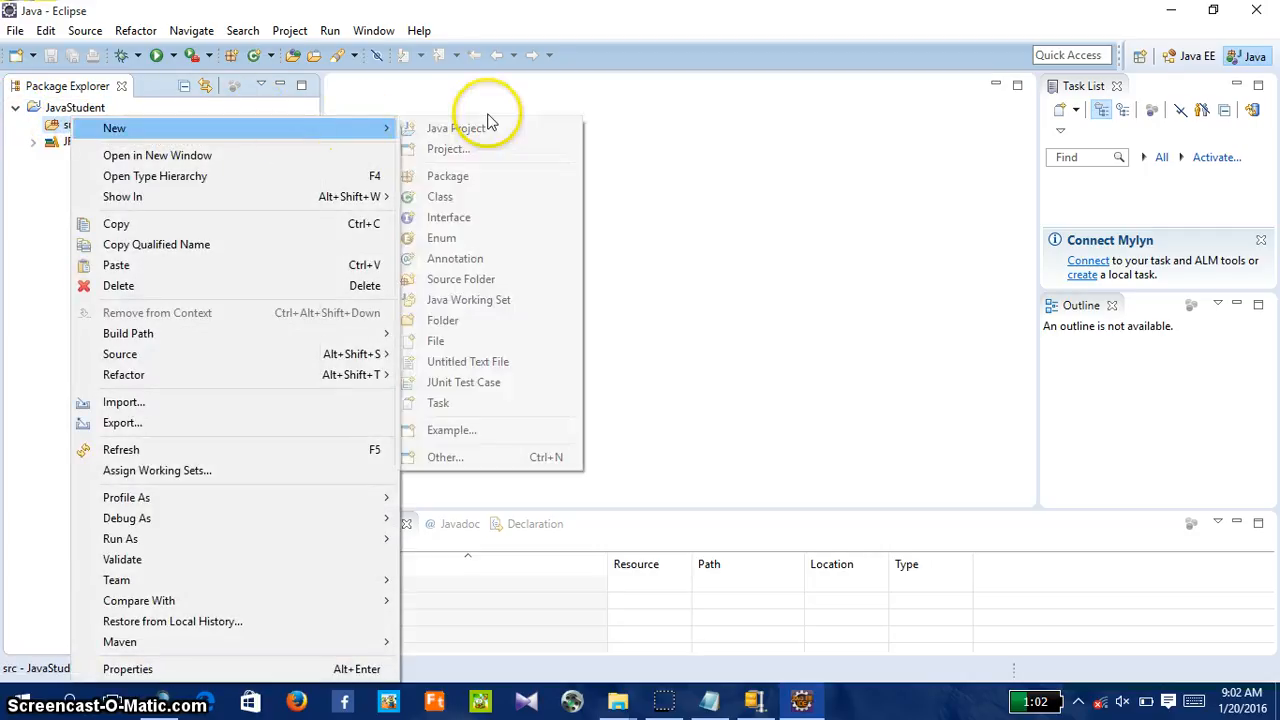
left_click(466, 196)
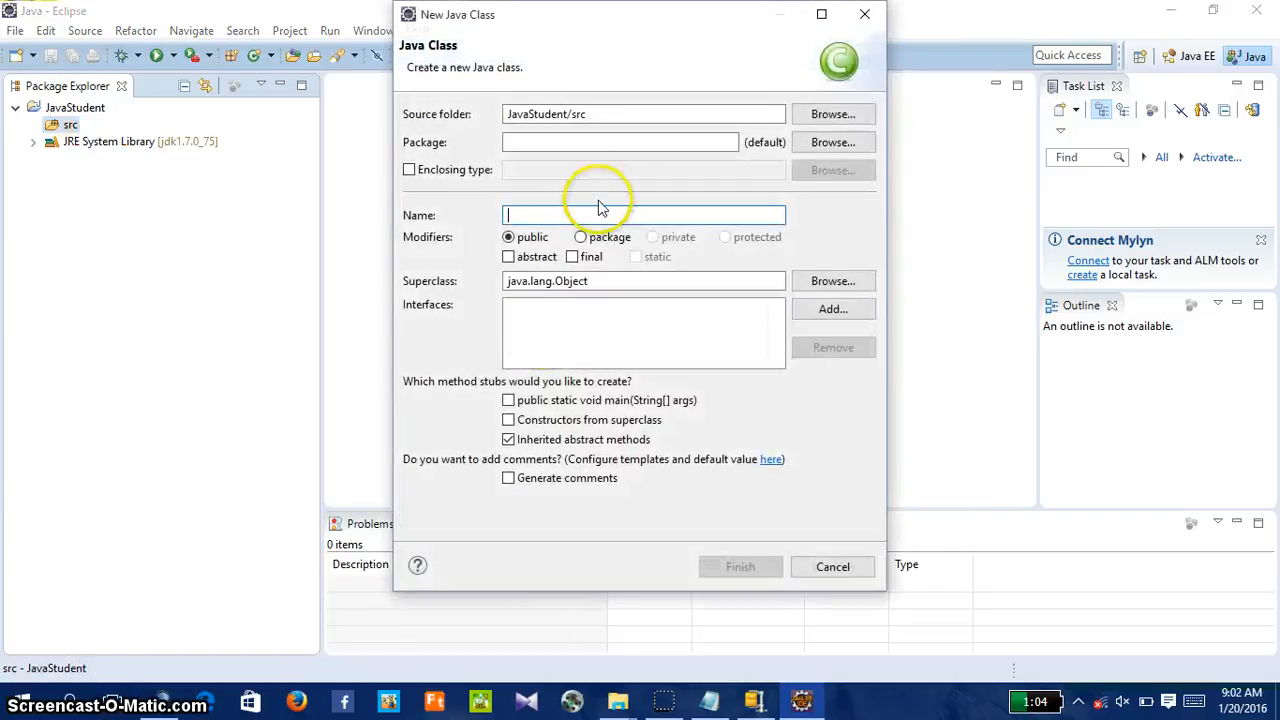
type("HelloWorld")
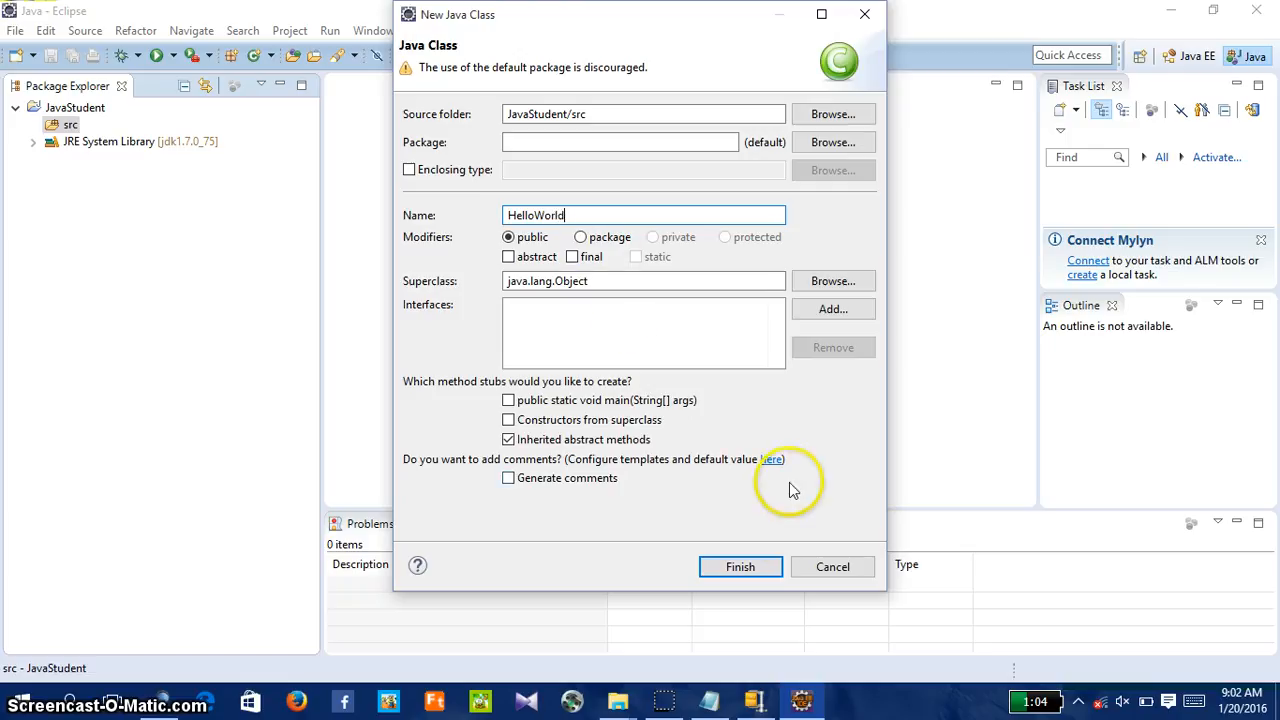
left_click(741, 572)
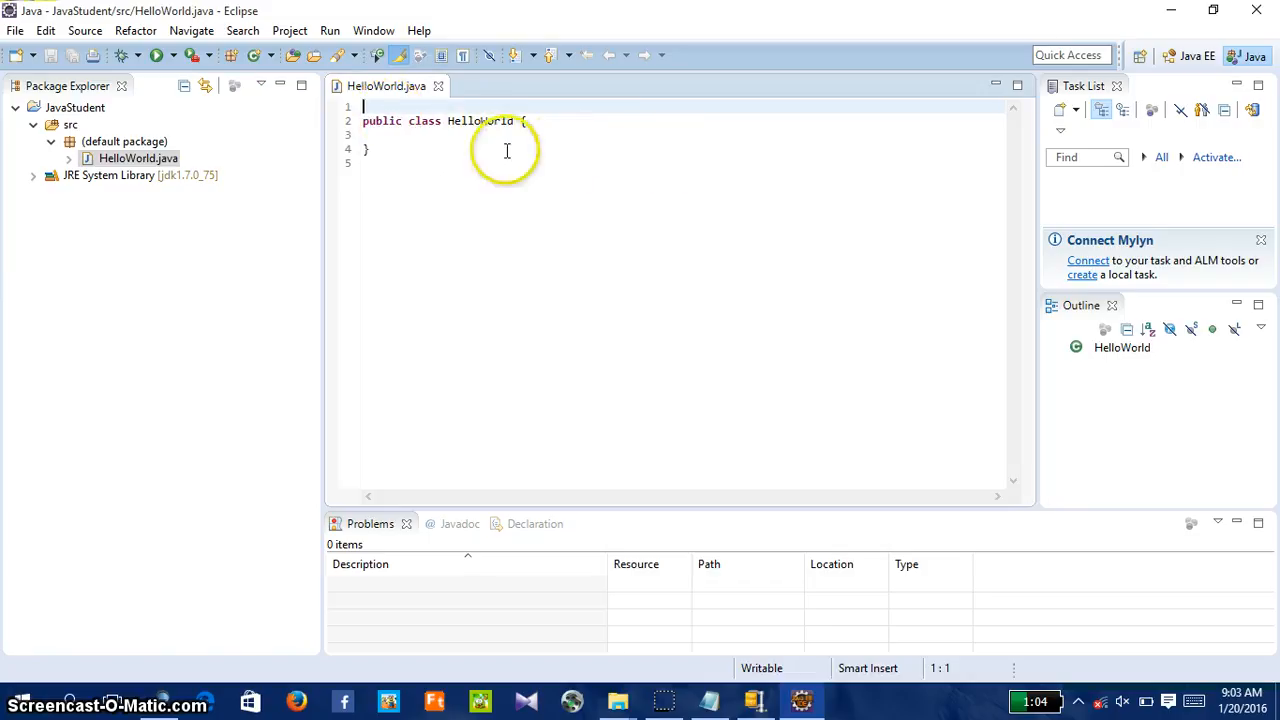
Step: Place the cursor on the empty line inside the HelloWorld class body
left_click(485, 200)
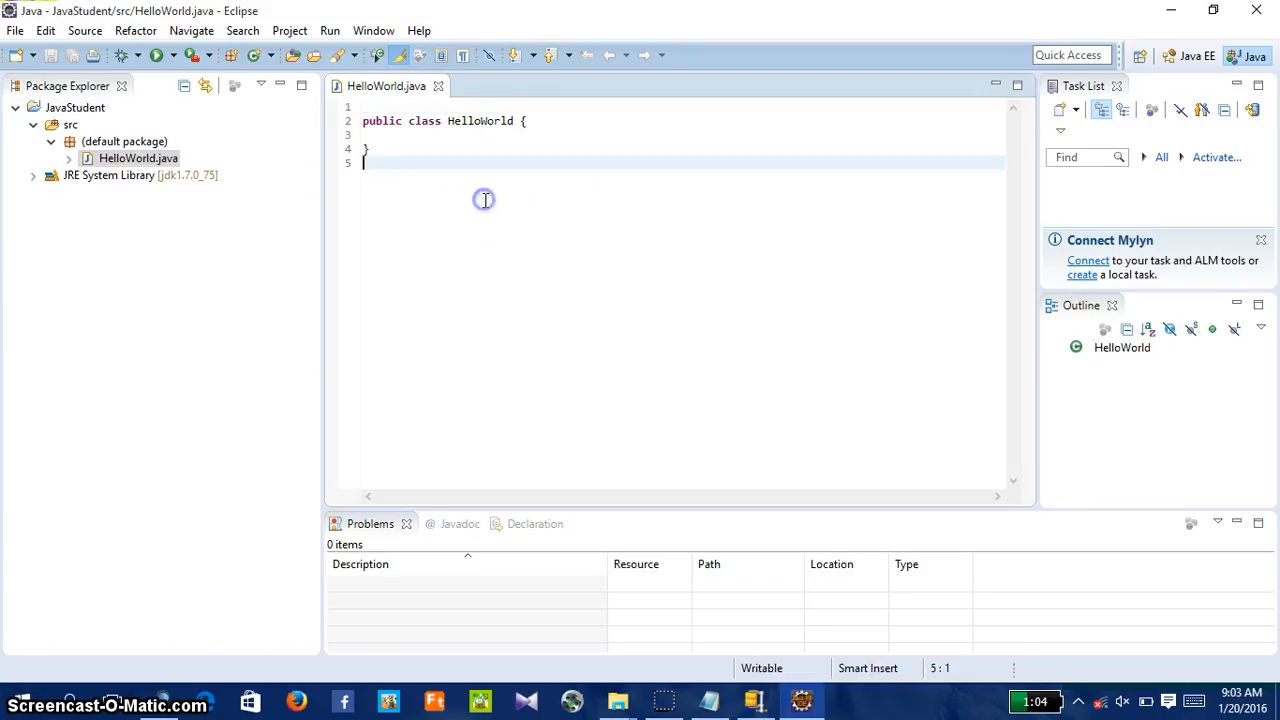
left_click(532, 132)
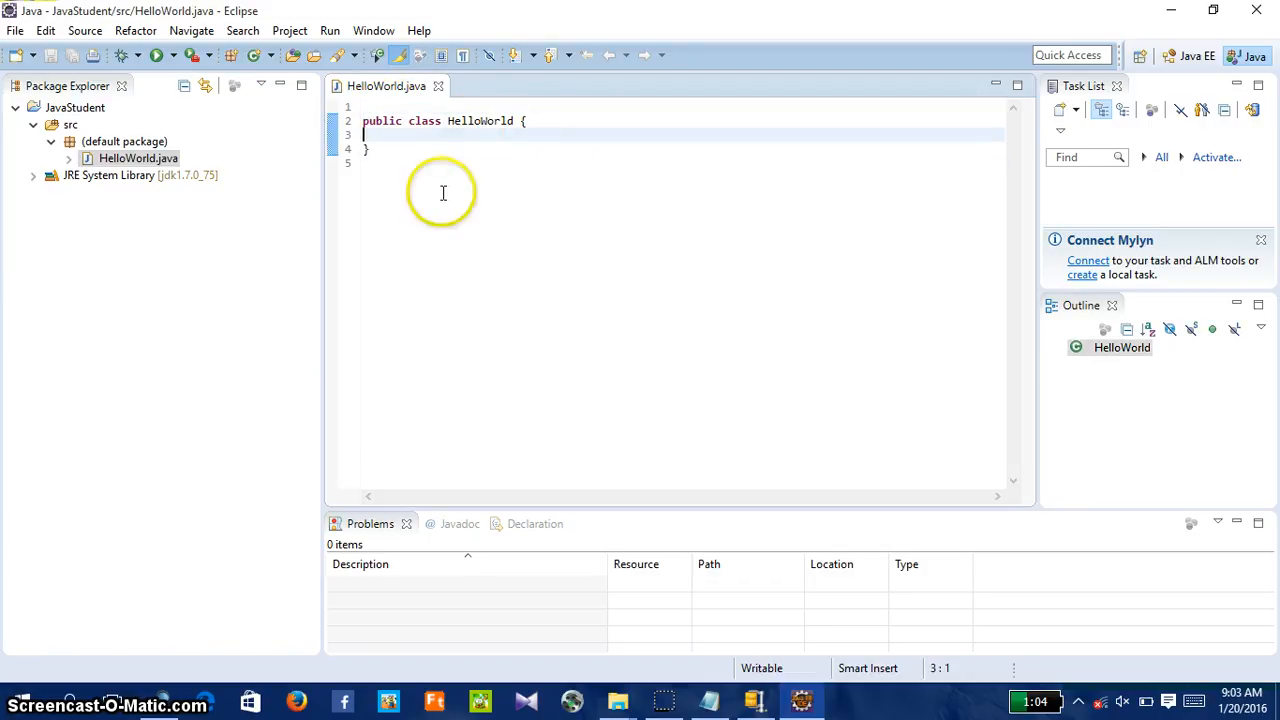